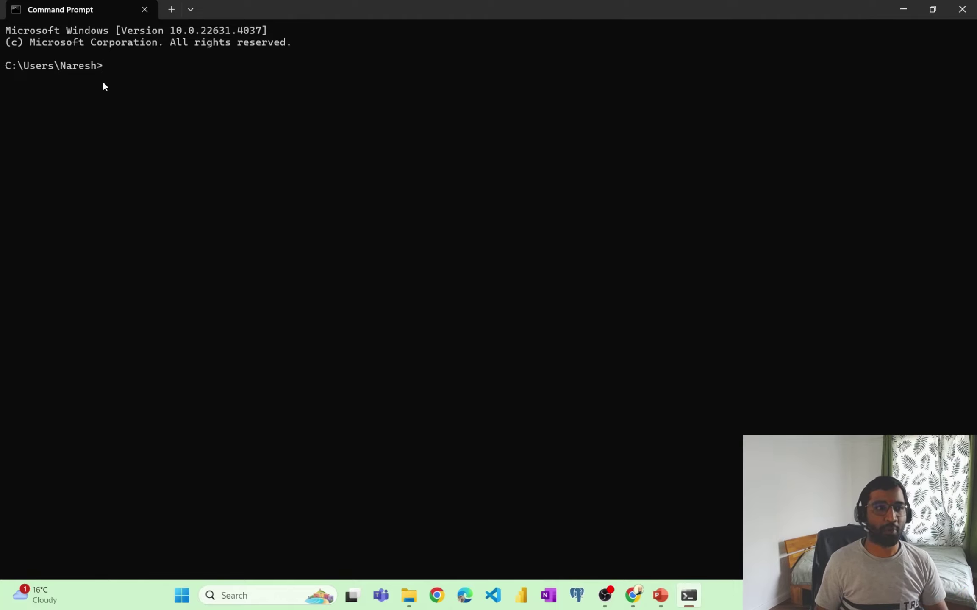
- Check the installed Python version by running python --version in Command Prompt
{"action": "type", "text": "python "}
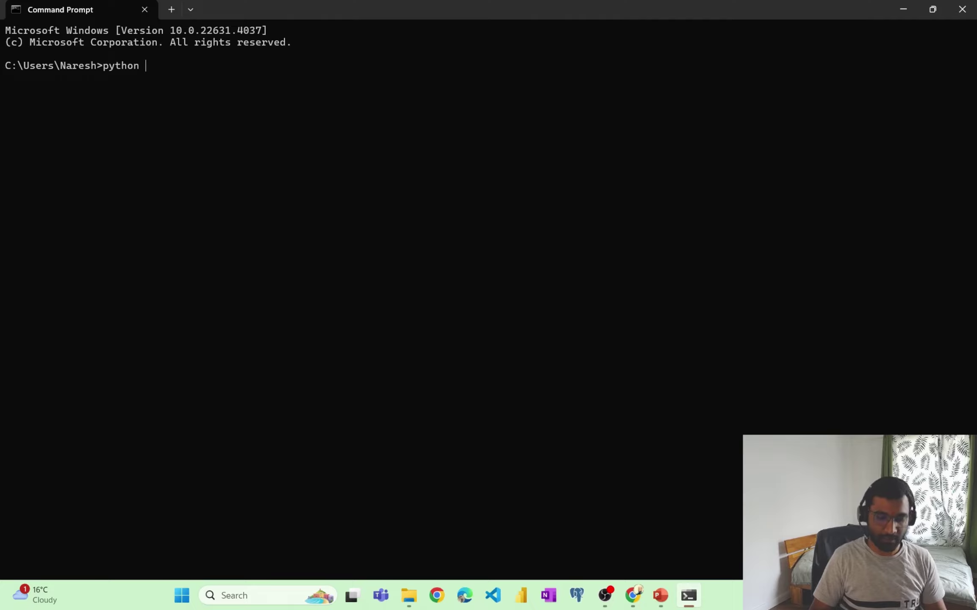
{"action": "type", "text": "--version"}
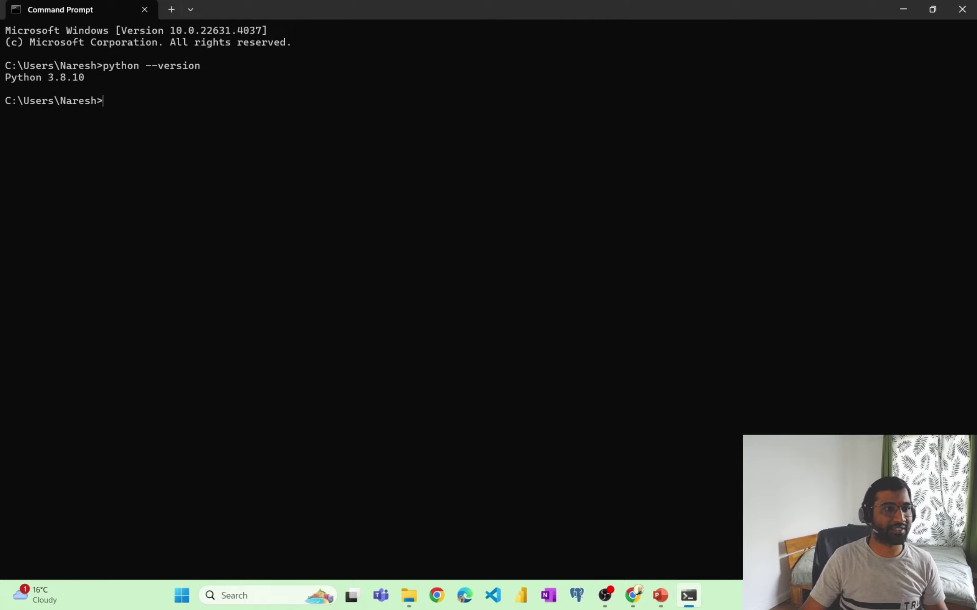
{"action": "left_click_drag", "start_coordinate": [4, 77], "coordinate": [83, 76]}
{"action": "key", "text": "ctrl+c"}
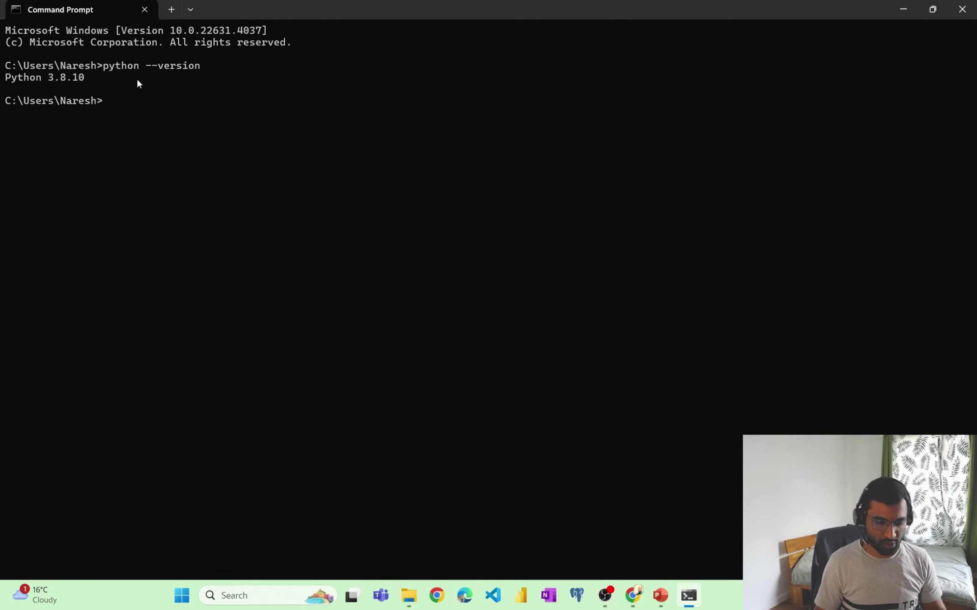
- Start the interactive Python interpreter from Command Prompt and highlight its startup text
{"action": "type", "text": "python"}
{"action": "key", "text": "Return"}
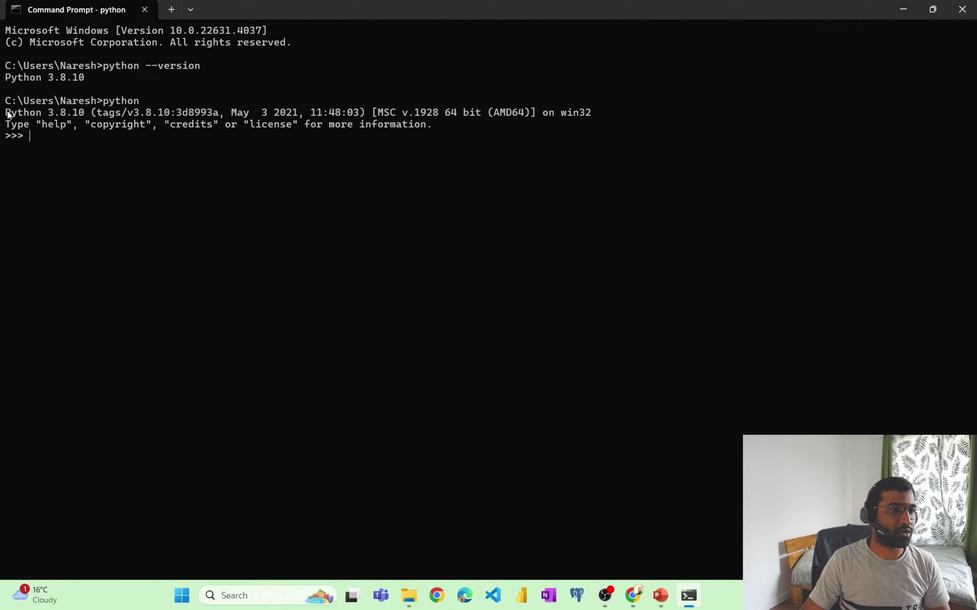
{"action": "left_click_drag", "start_coordinate": [6, 111], "coordinate": [427, 126]}
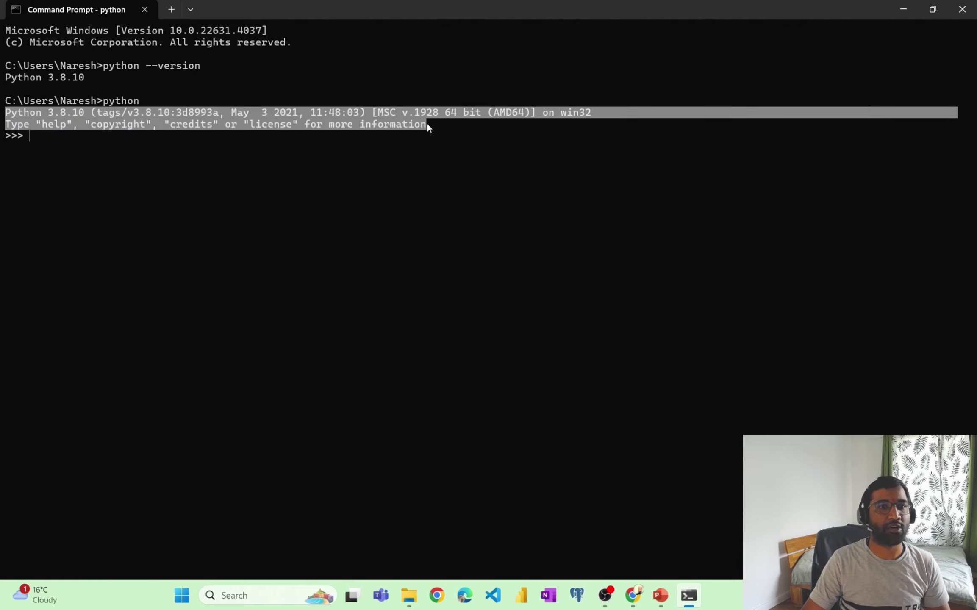
{"action": "left_click", "coordinate": [164, 133]}
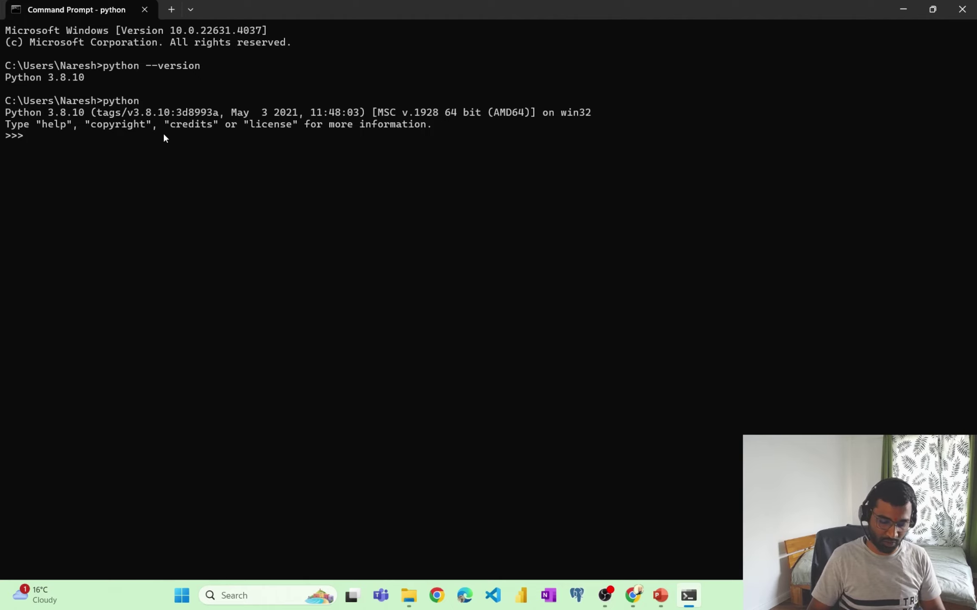
- Run a print statement in the Python interpreter that outputs the text "Welcome"
{"action": "type", "text": "print("}
{"action": "type", "text": "\"H"}
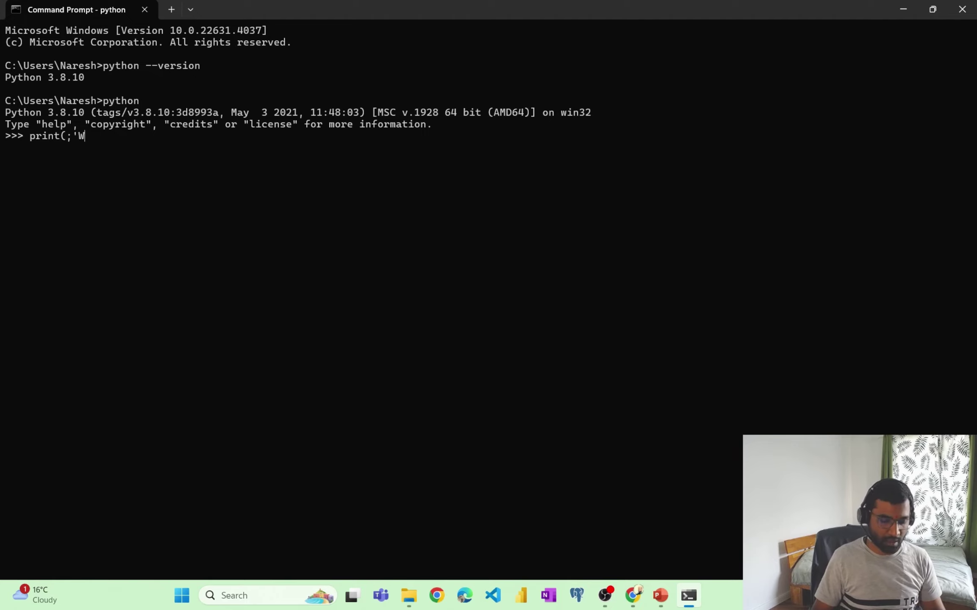
{"action": "key", "text": "BackSpace"}
{"action": "key", "text": "BackSpace"}
{"action": "type", "text": "\"Welcome"}
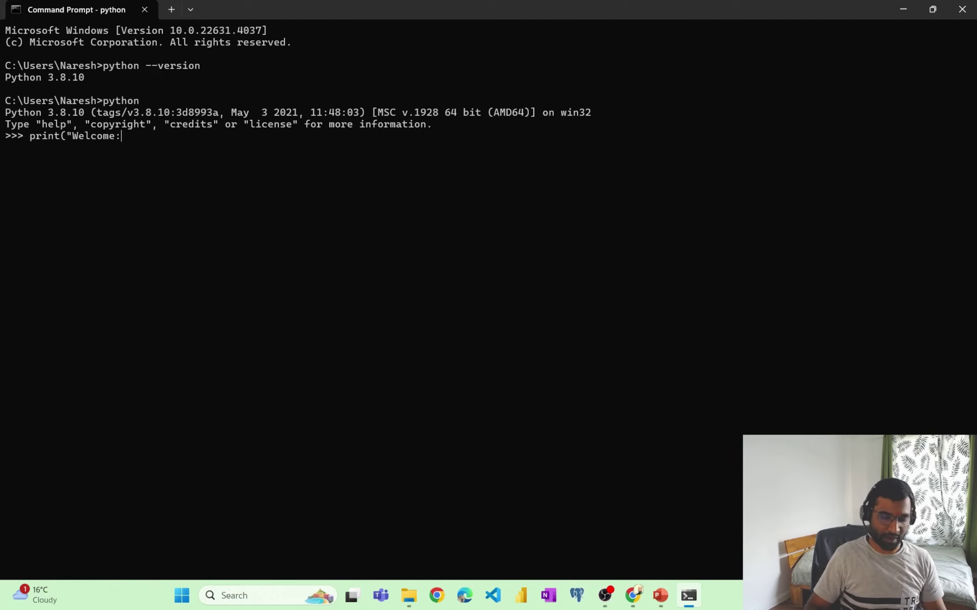
{"action": "type", "text": "\")"}
{"action": "key", "text": "Return"}
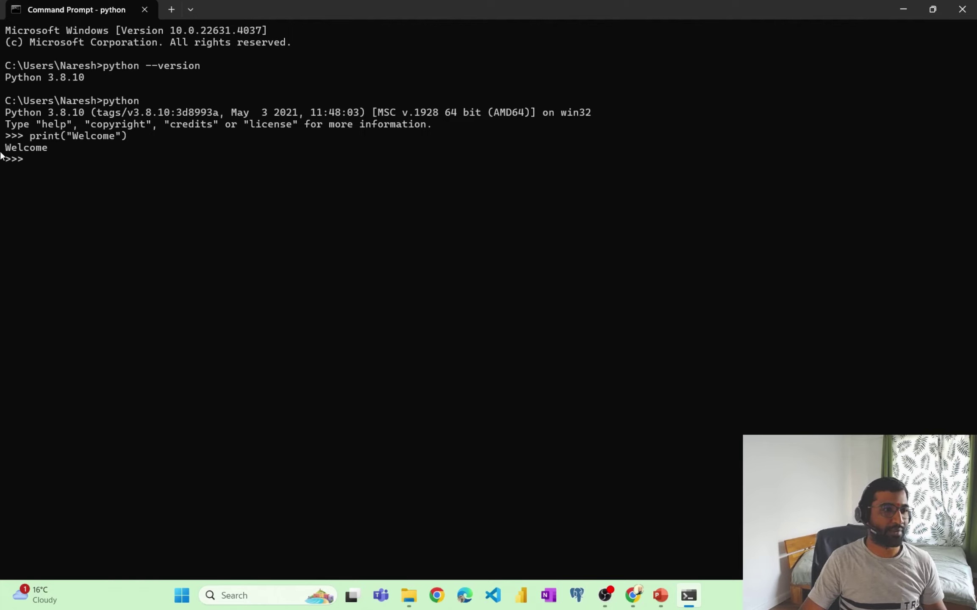
- Print the sum 5+9 in the Python interpreter
{"action": "type", "text": "print"}
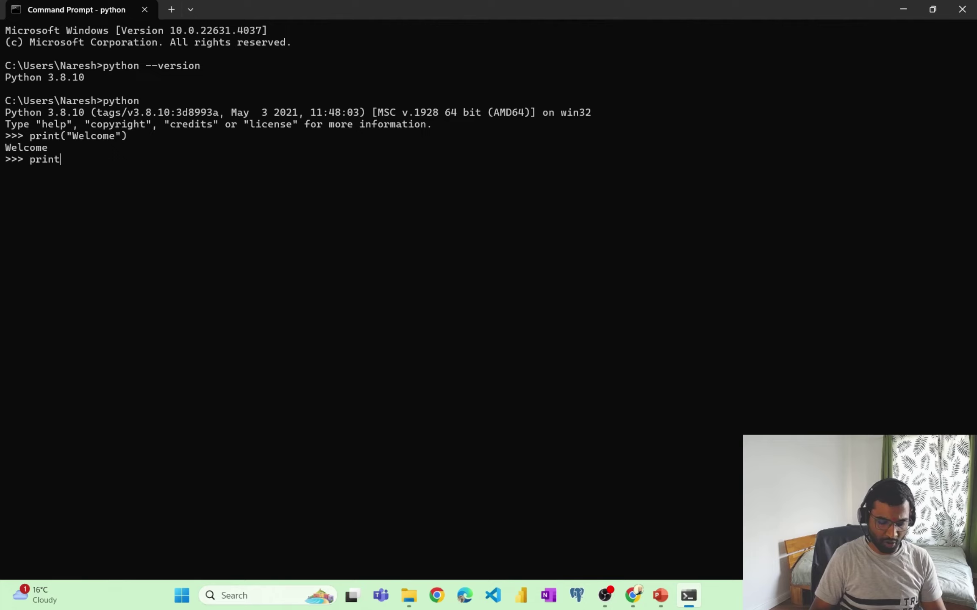
{"action": "type", "text": "(5+9)"}
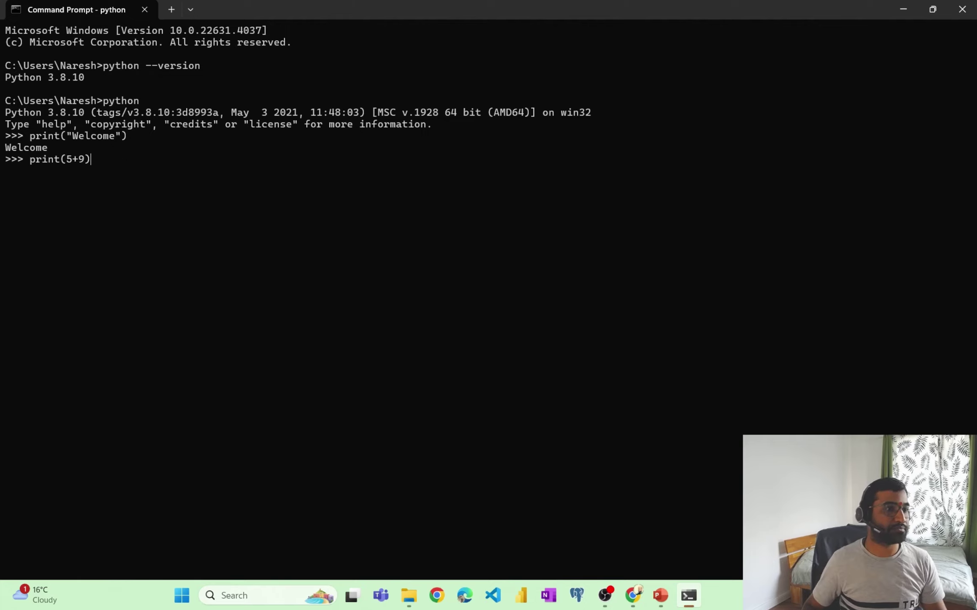
{"action": "key", "text": "Return"}
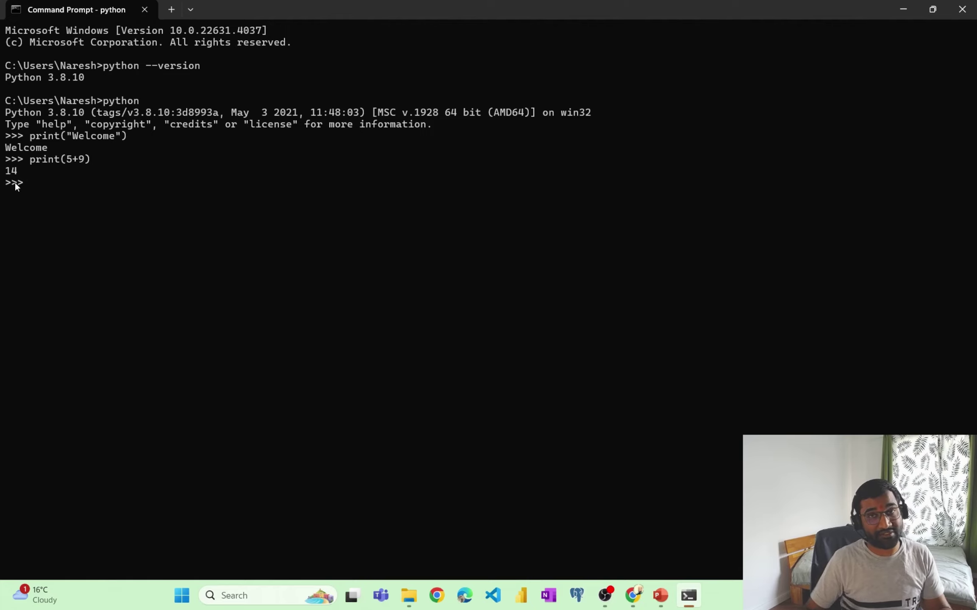
- Assign 10 to the variable num1 and print num1
{"action": "type", "text": "num1 = 10"}
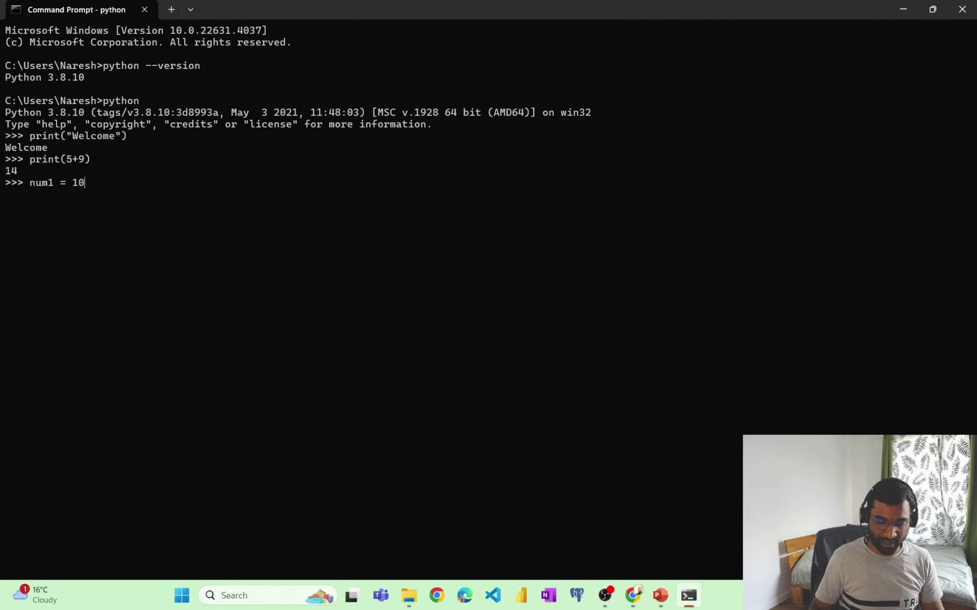
{"action": "key", "text": "Return"}
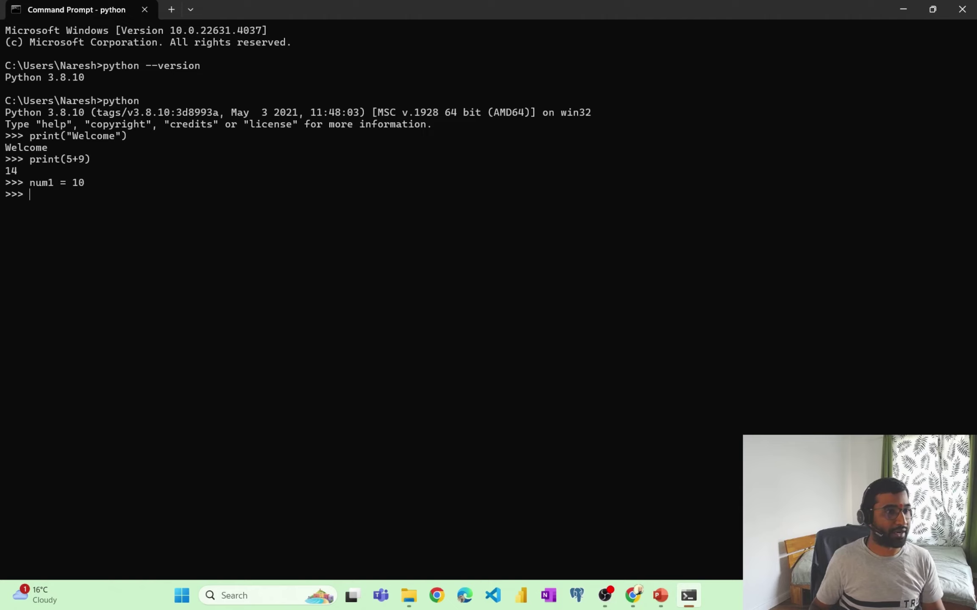
{"action": "type", "text": "print(num1)"}
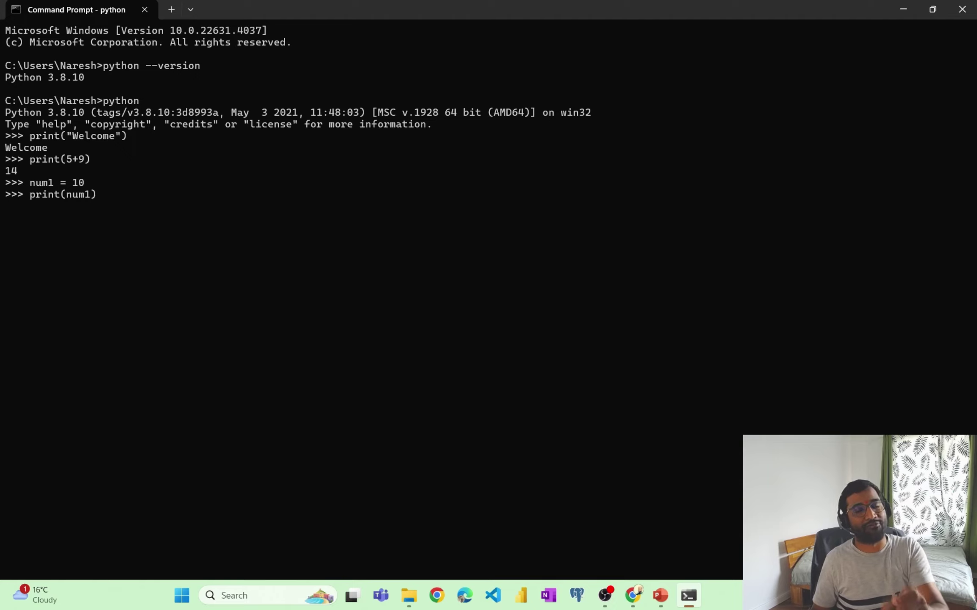
{"action": "key", "text": "Return"}
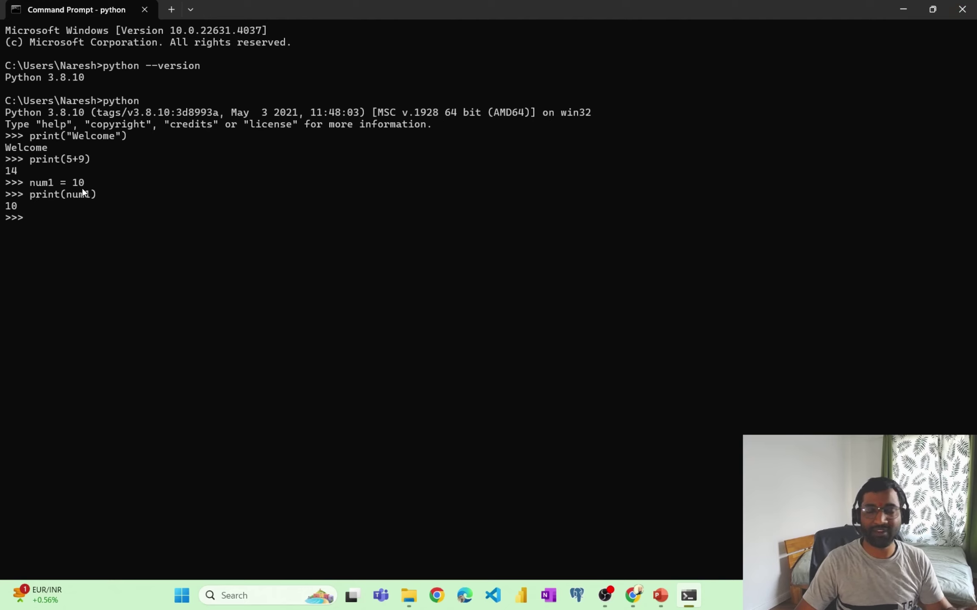
- Close the current Command Prompt session and open a new, maximized Command Prompt window
{"action": "left_click", "coordinate": [962, 9]}
{"action": "key", "text": "super"}
{"action": "type", "text": "cmd"}
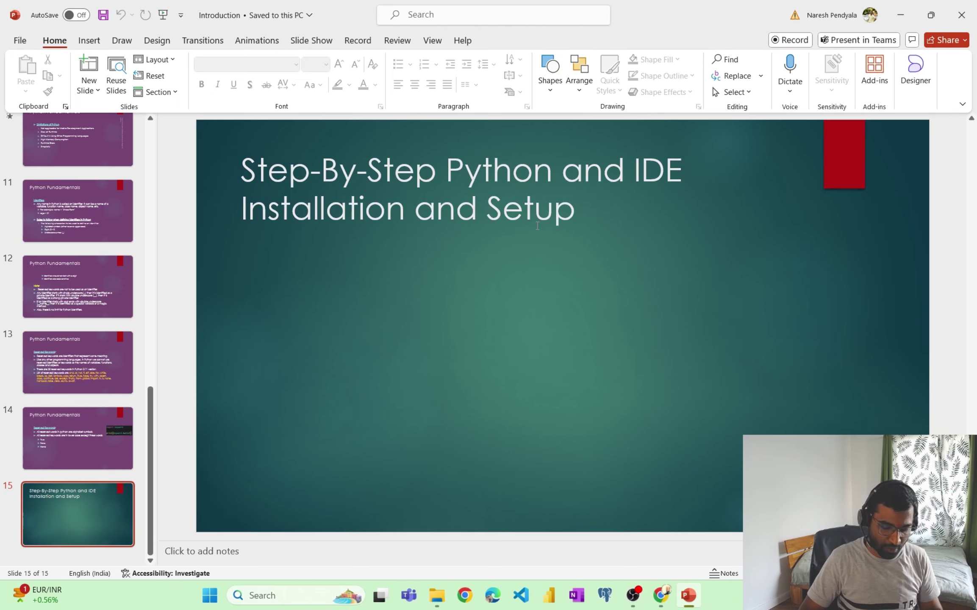
{"action": "key", "text": "Return"}
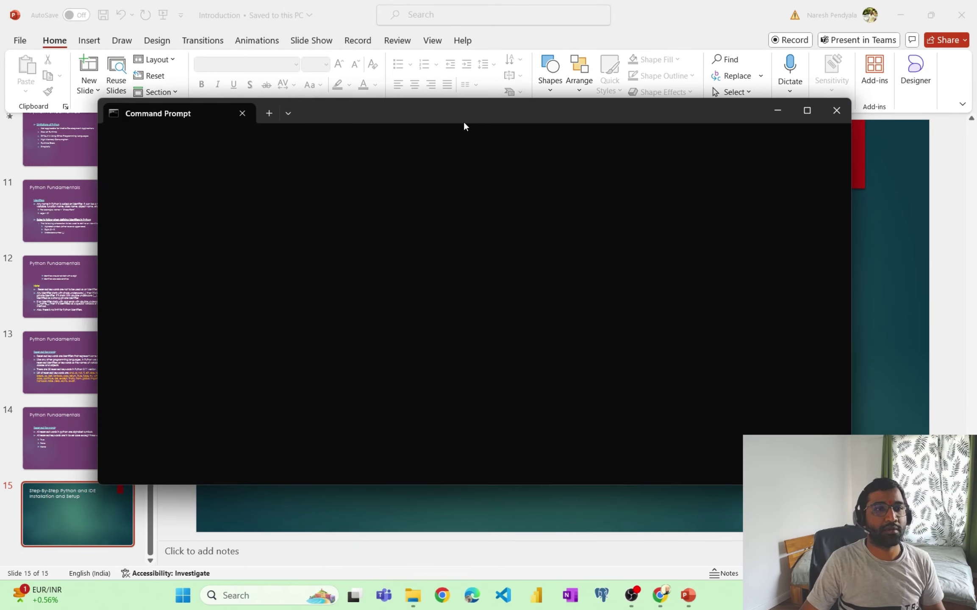
{"action": "left_click", "coordinate": [807, 106]}
- Start the Python interpreter in the new Command Prompt window
{"action": "type", "text": "p"}
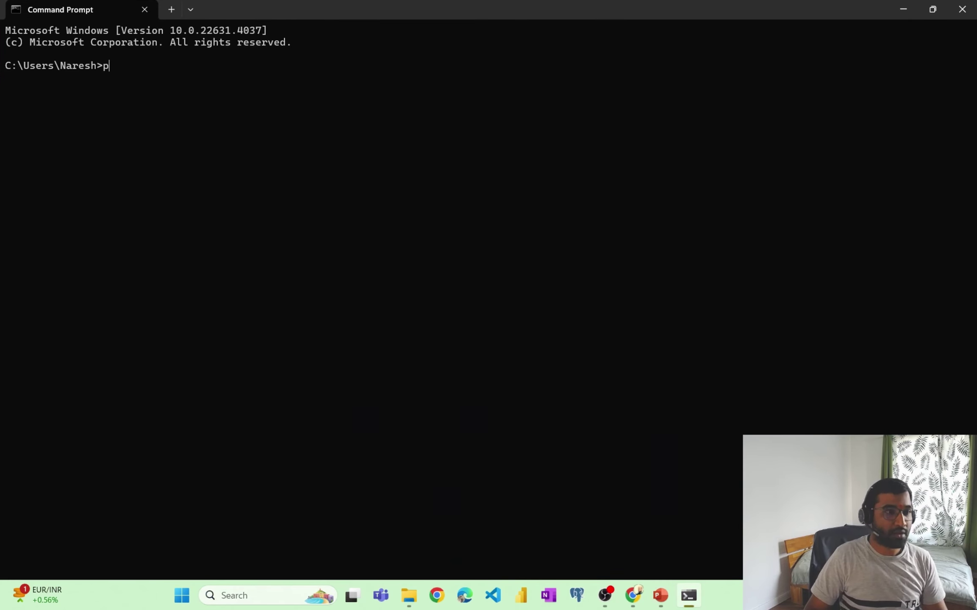
{"action": "type", "text": "ython"}
{"action": "key", "text": "Return"}
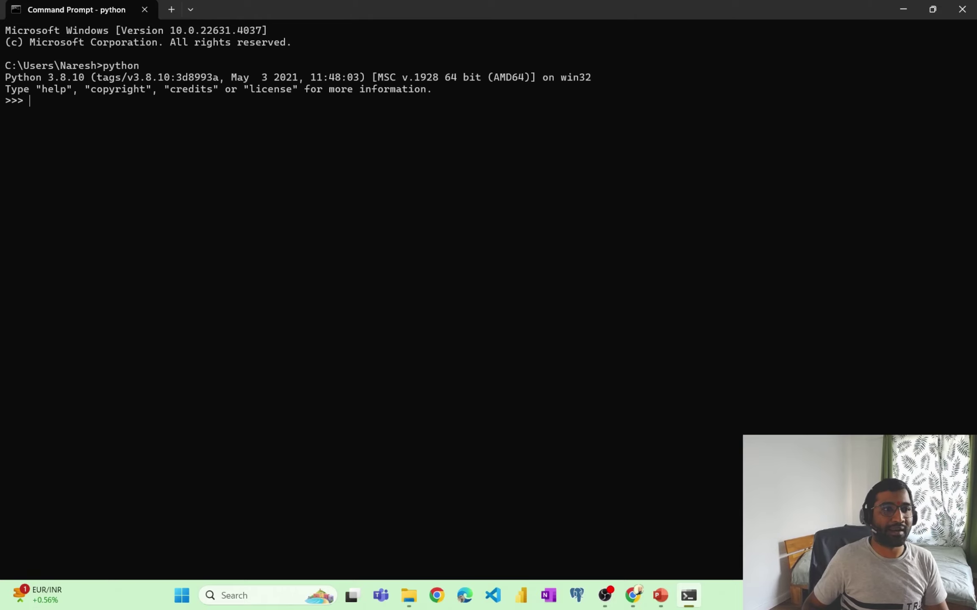
- Try to print num1 in the new interpreter session without defining it, and highlight the variable name in the command
{"action": "type", "text": "print"}
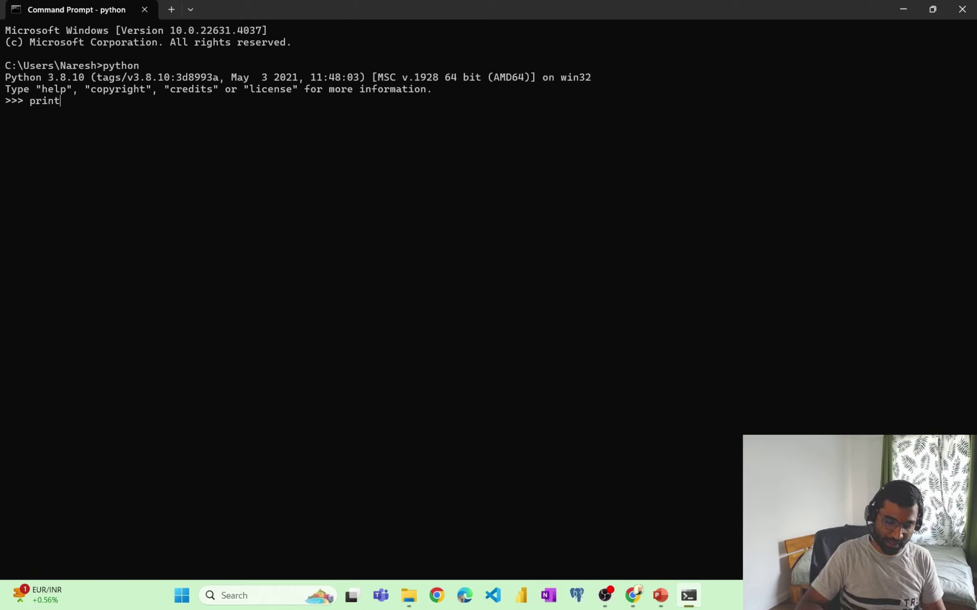
{"action": "type", "text": "(num1)"}
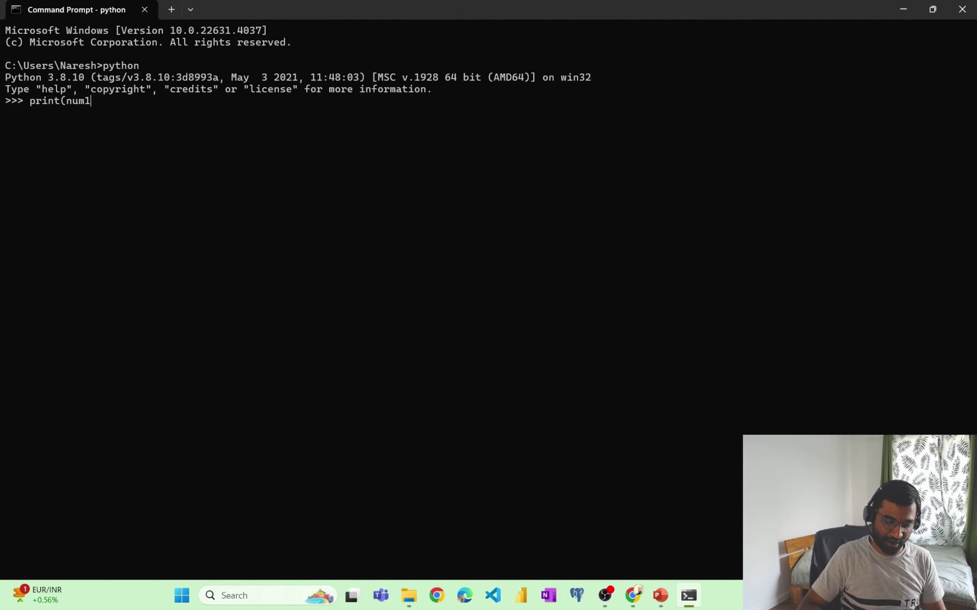
{"action": "key", "text": "BackSpace"}
{"action": "type", "text": ")"}
{"action": "key", "text": "Return"}
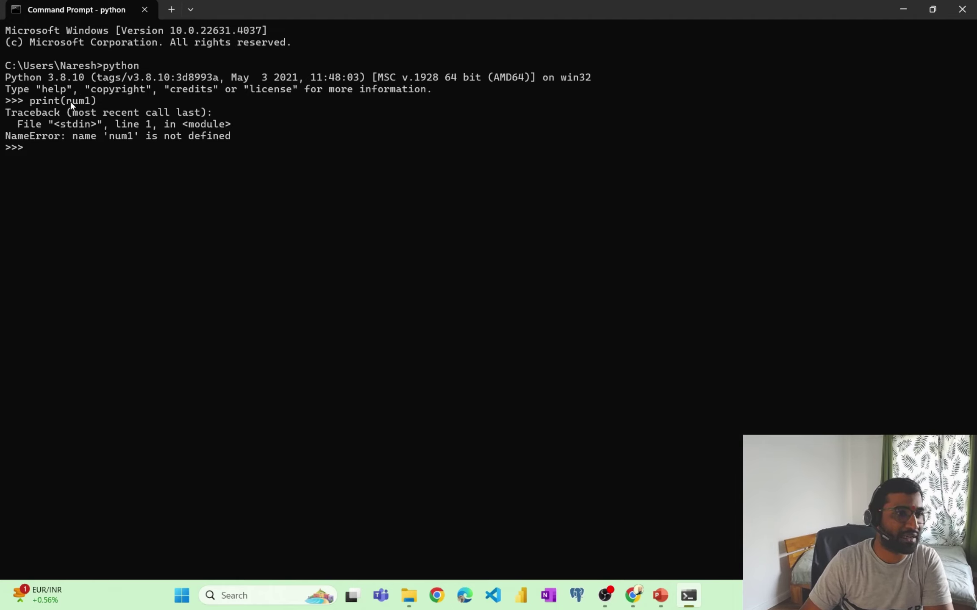
{"action": "left_click_drag", "start_coordinate": [84, 102], "coordinate": [91, 102]}
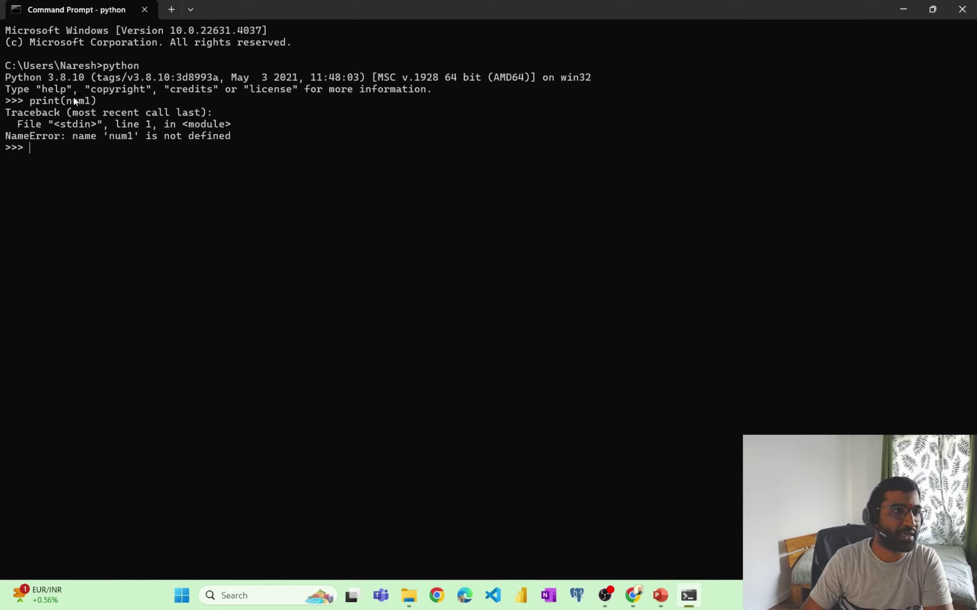
{"action": "left_click_drag", "start_coordinate": [67, 101], "coordinate": [91, 101]}
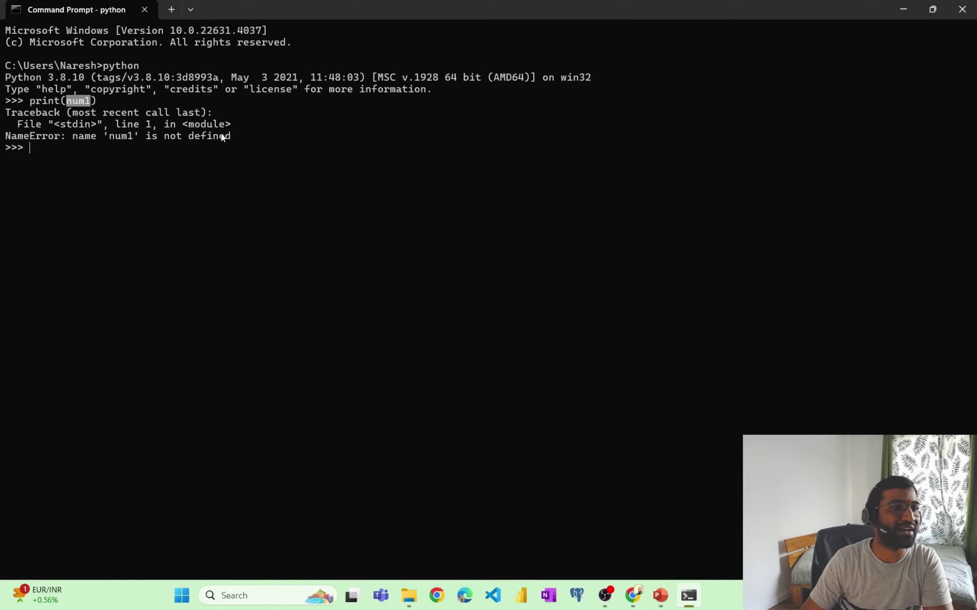
{"action": "left_click", "coordinate": [266, 127]}
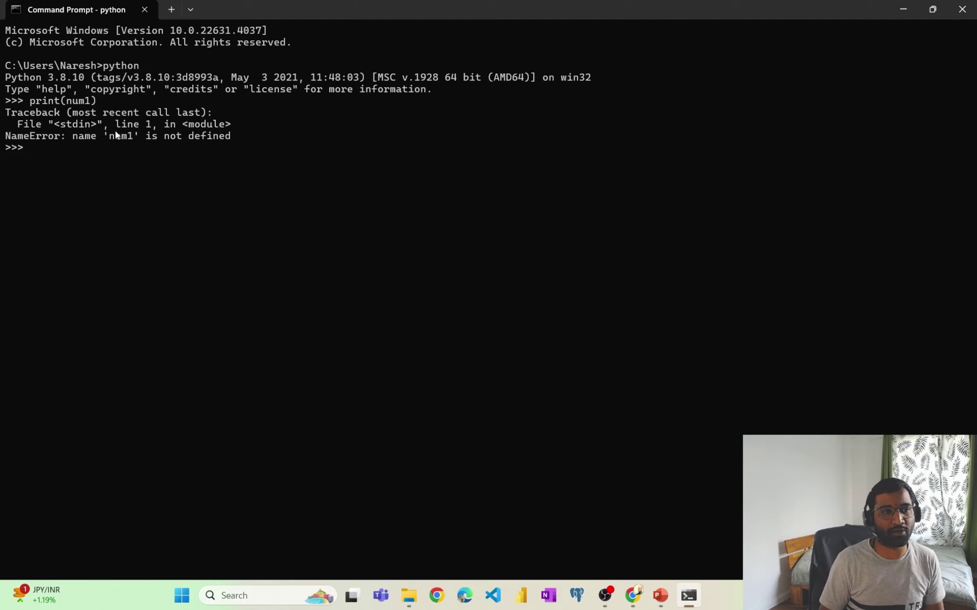
- Print the result of 77-12 in the Python interpreter
{"action": "scroll", "coordinate": [116, 134], "scroll_direction": "down", "scroll_amount": 1}
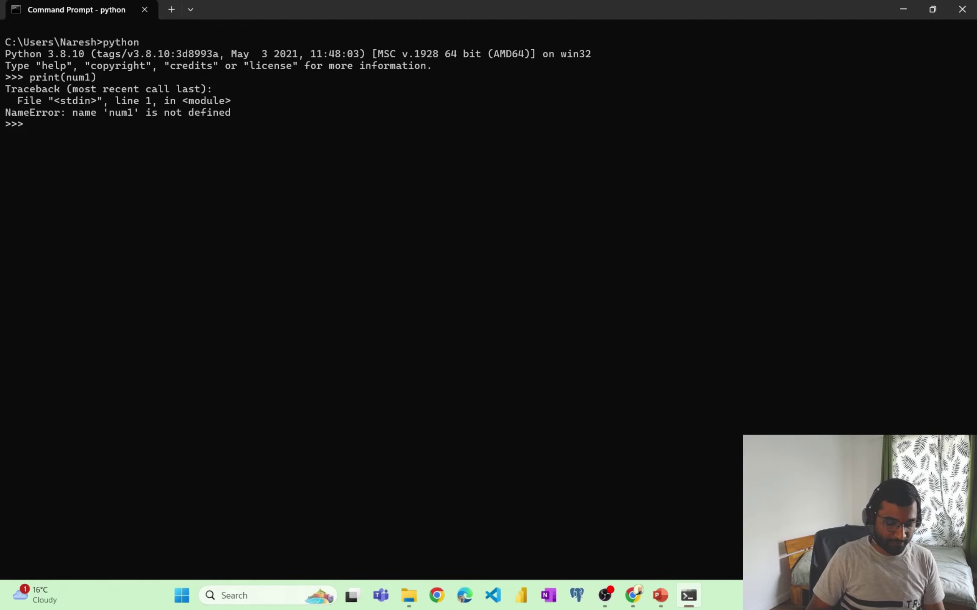
{"action": "type", "text": "print"}
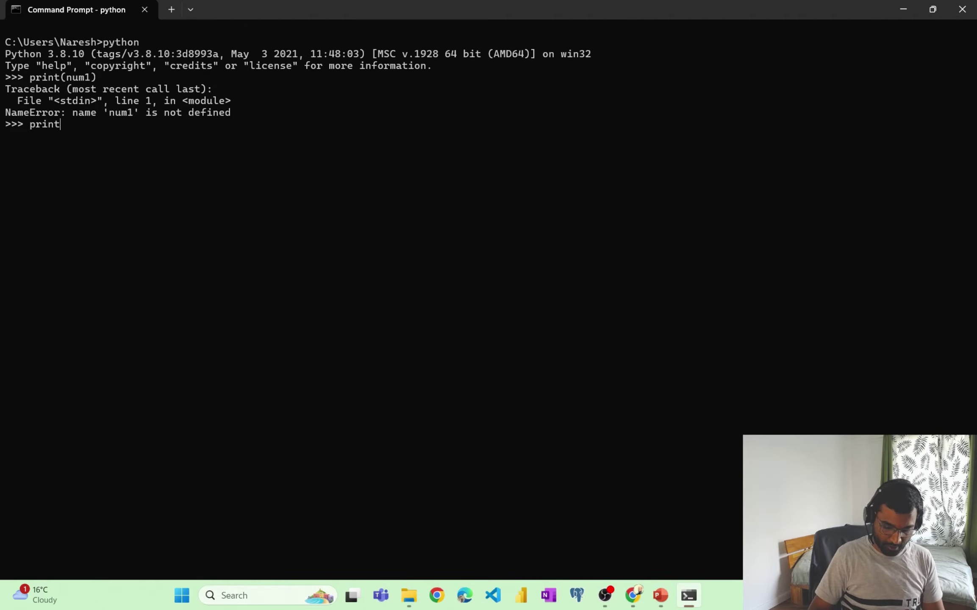
{"action": "type", "text": "(77"}
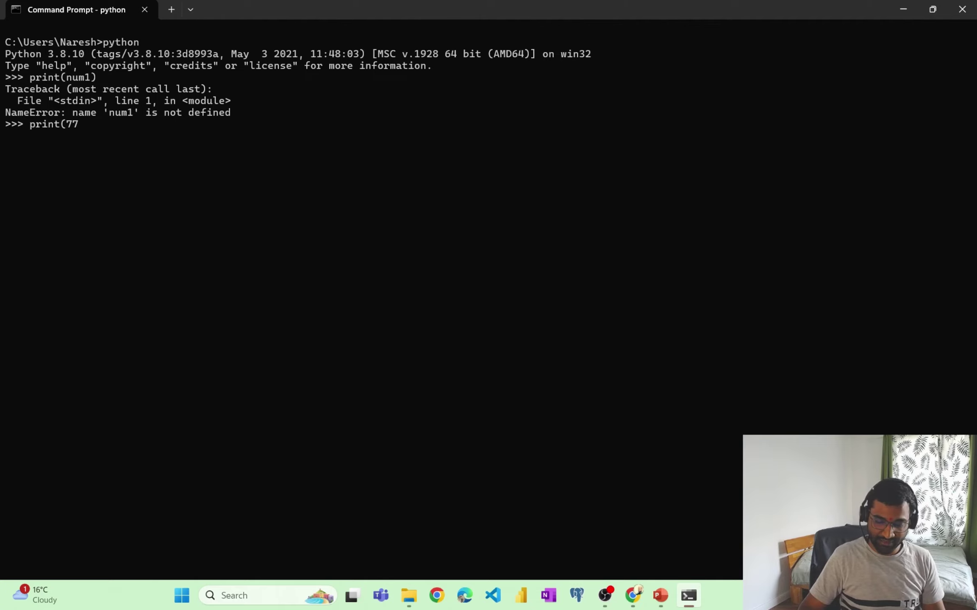
{"action": "type", "text": "-12)"}
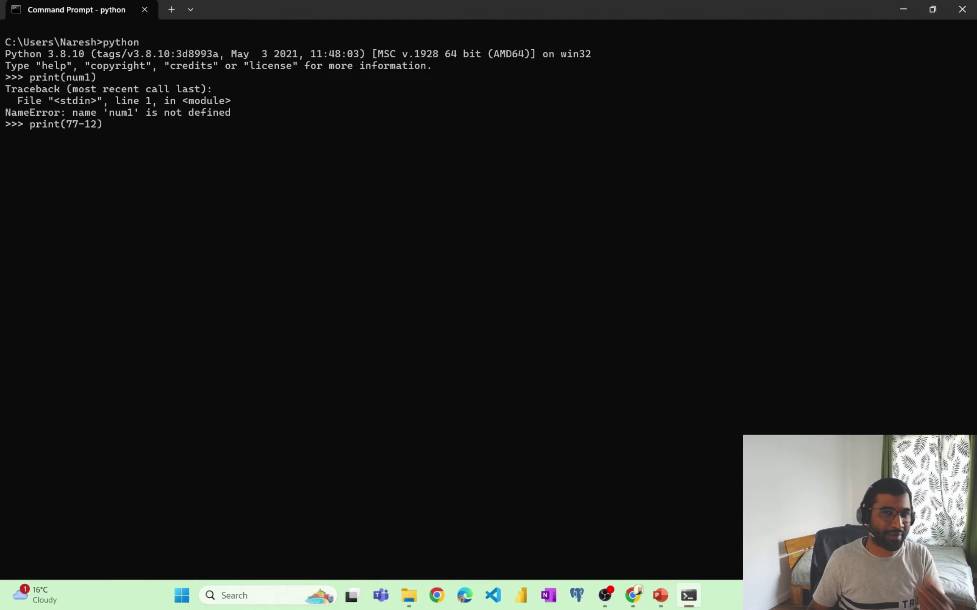
{"action": "key", "text": "Return"}
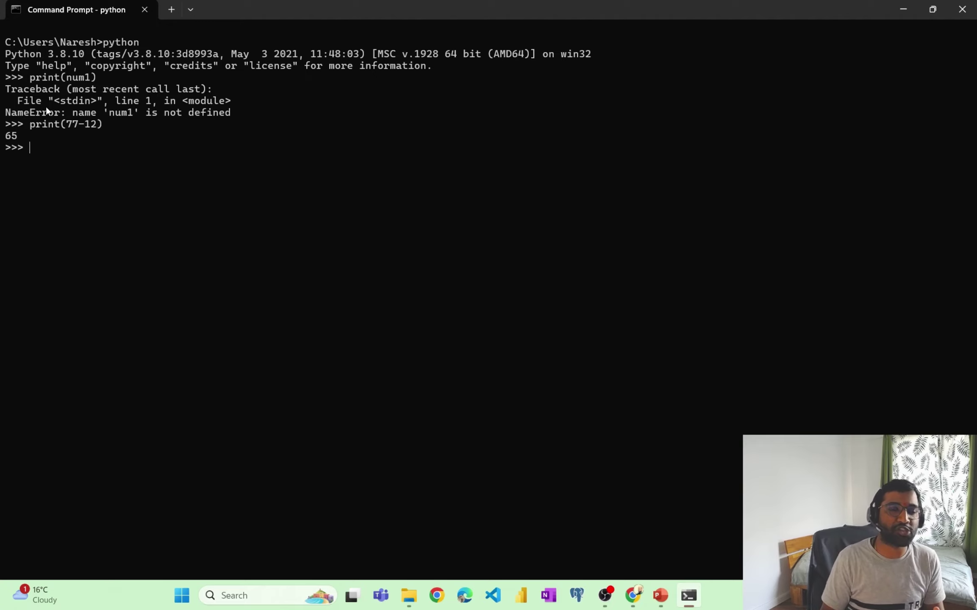
- Exit the Python interpreter with quit() and clear the Command Prompt screen
{"action": "type", "text": "quit()"}
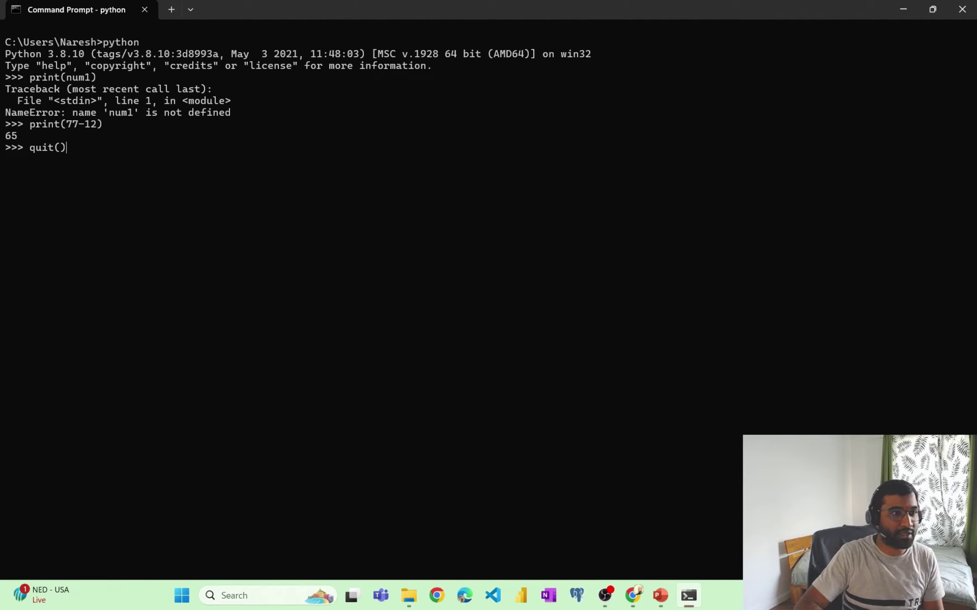
{"action": "key", "text": "Return"}
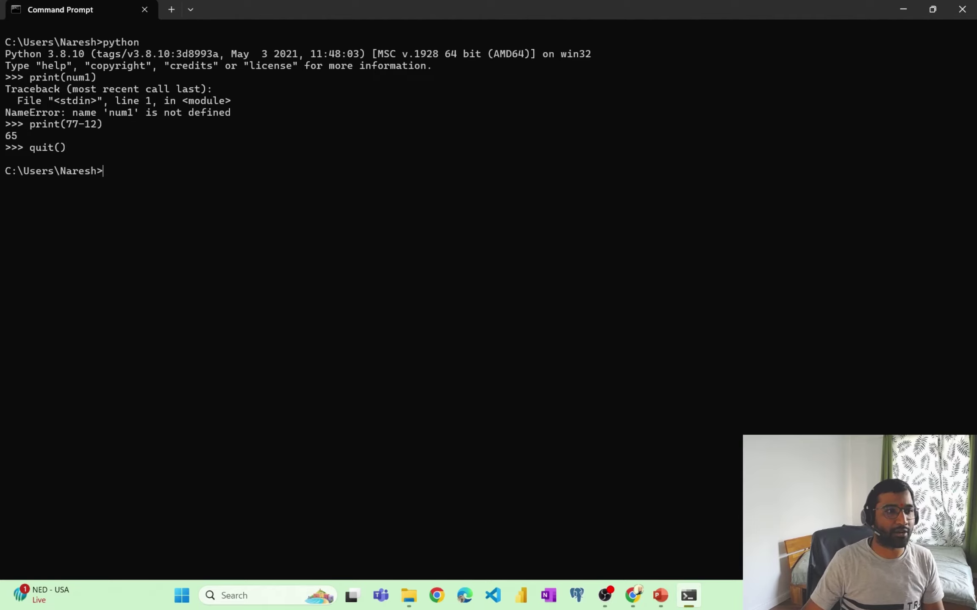
{"action": "type", "text": "cls"}
{"action": "key", "text": "Return"}
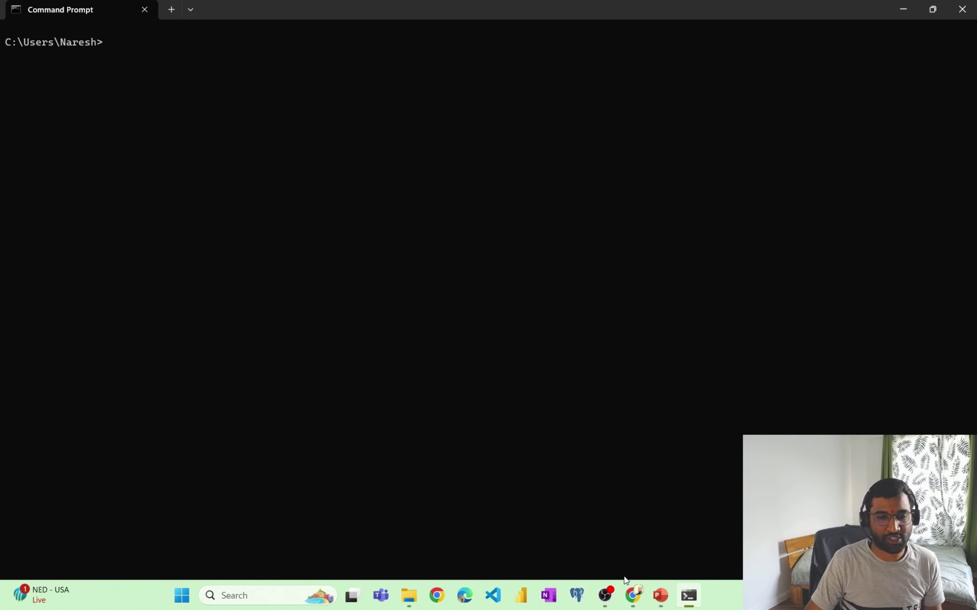
- Switch to Chrome and open the Python Releases for Windows page from the "download python" search results via Python.org's downloads page
{"action": "left_click", "coordinate": [633, 595]}
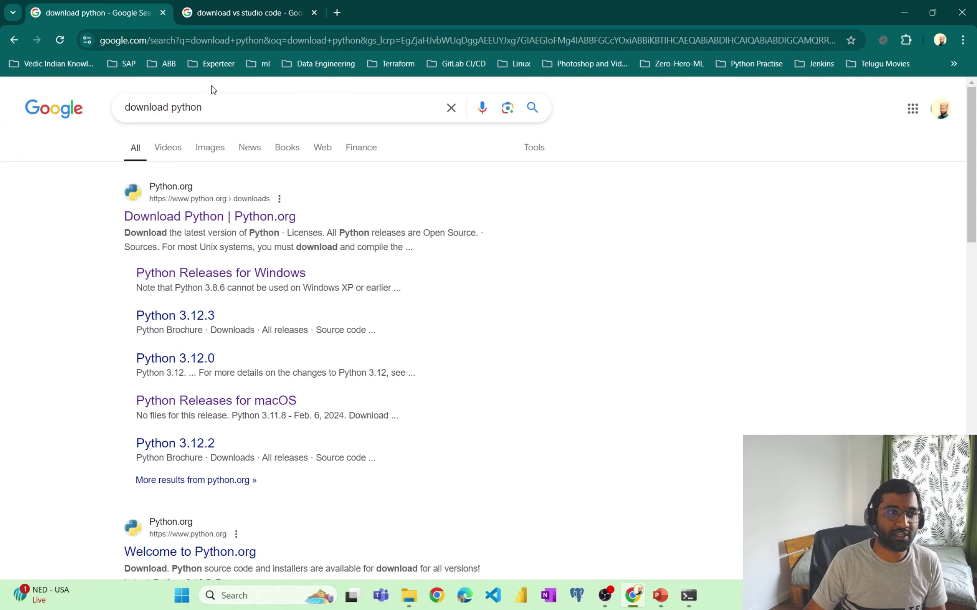
{"action": "left_click", "coordinate": [240, 108]}
{"action": "left_click", "coordinate": [57, 208]}
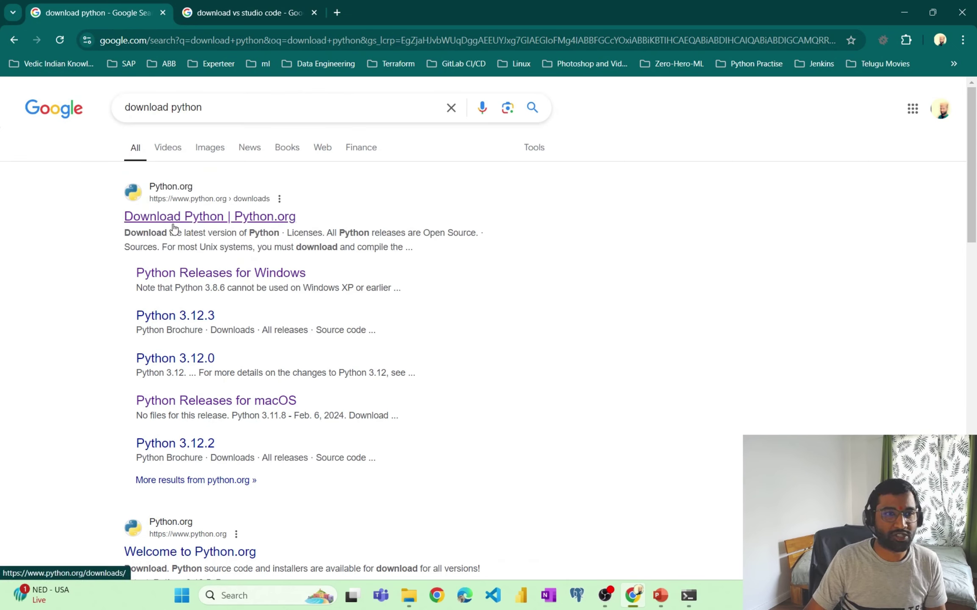
{"action": "left_click", "coordinate": [233, 220]}
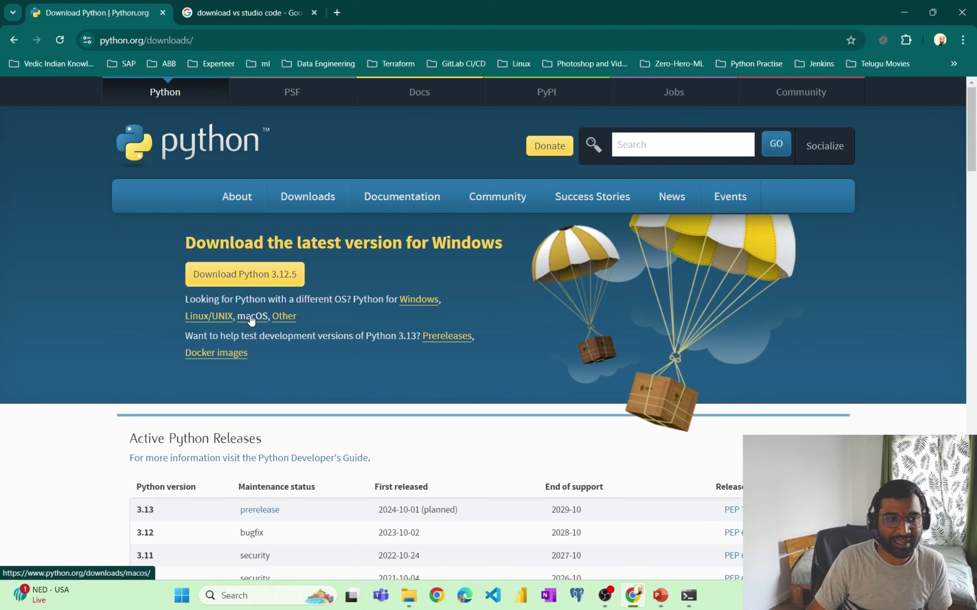
{"action": "left_click", "coordinate": [419, 302]}
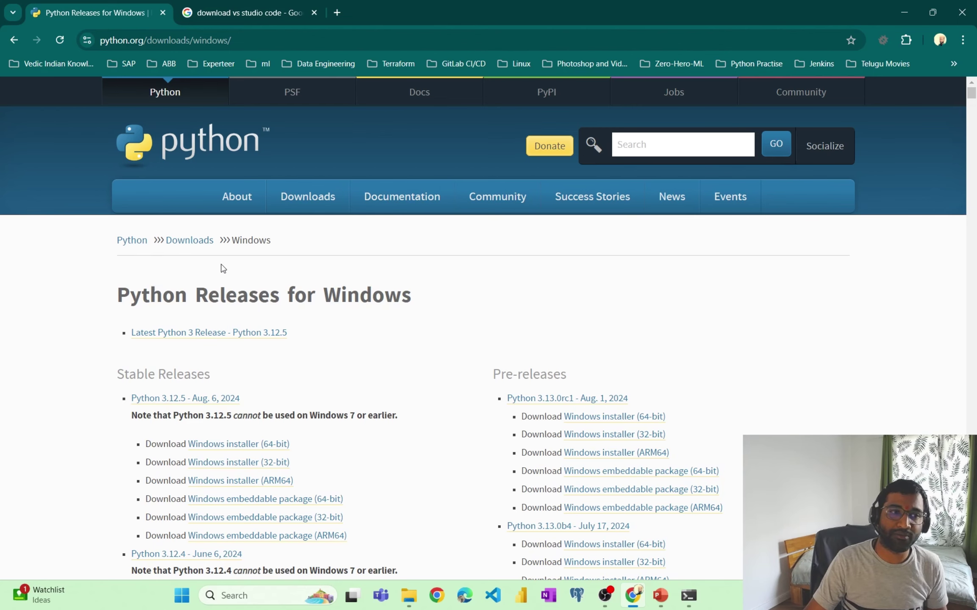
- Download the 64-bit Windows installer for Python 3.12.5 and enable adding python.exe to PATH in its setup window
{"action": "scroll", "coordinate": [249, 410], "scroll_direction": "down", "scroll_amount": 10}
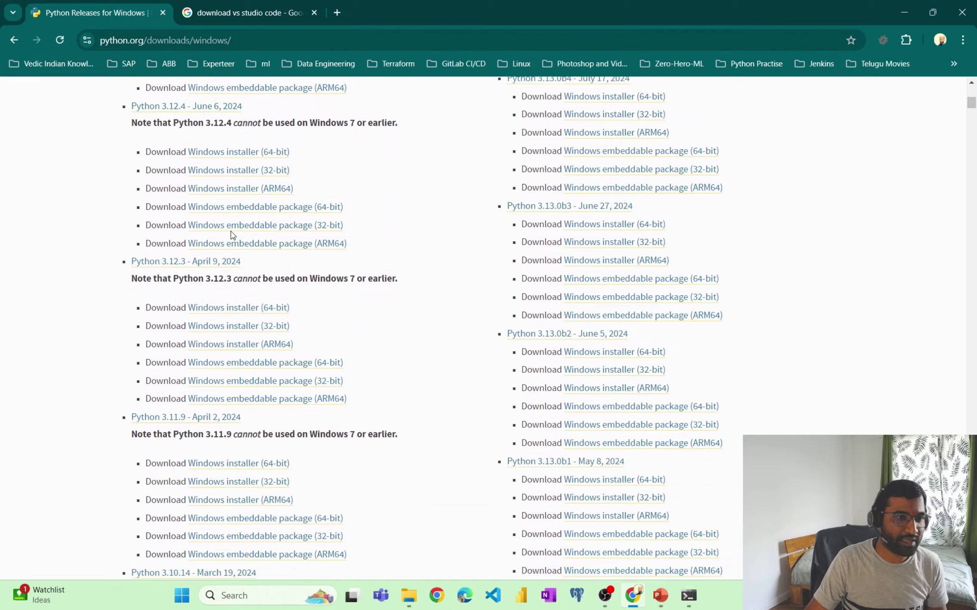
{"action": "scroll", "coordinate": [390, 305], "scroll_direction": "down", "scroll_amount": 10}
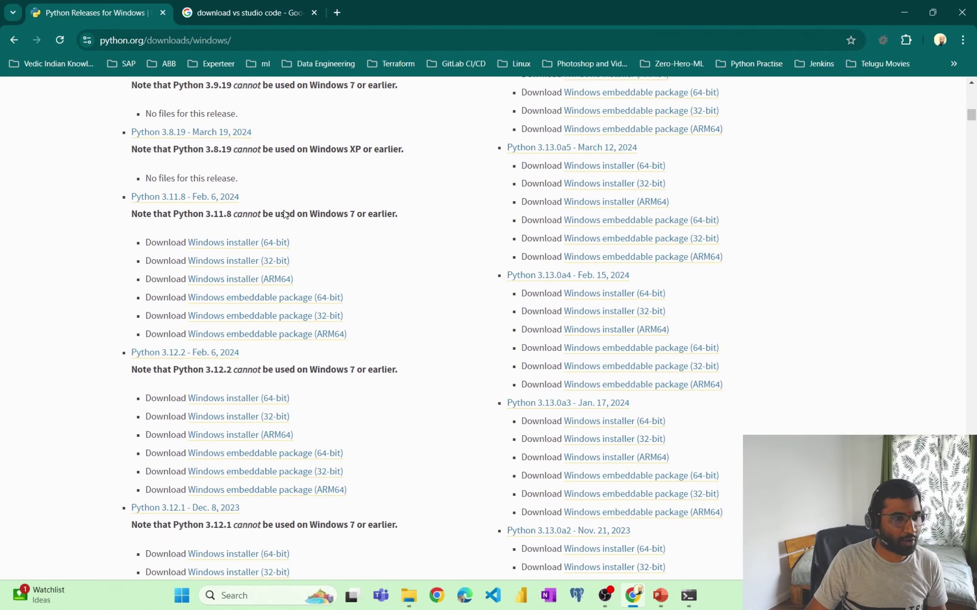
{"action": "scroll", "coordinate": [327, 326], "scroll_direction": "down", "scroll_amount": 12}
{"action": "scroll", "coordinate": [273, 371], "scroll_direction": "up", "scroll_amount": 18}
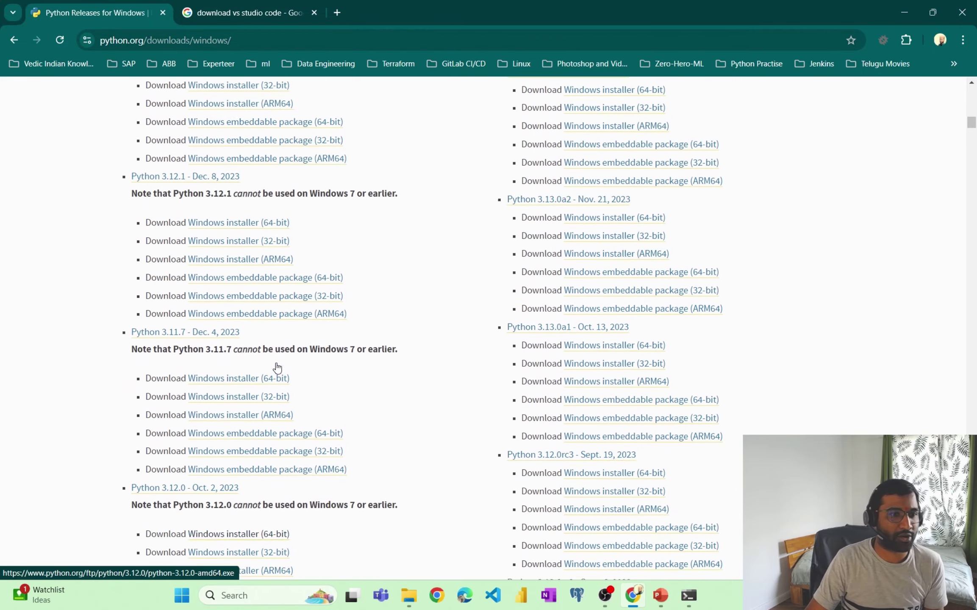
{"action": "scroll", "coordinate": [280, 361], "scroll_direction": "up", "scroll_amount": 10}
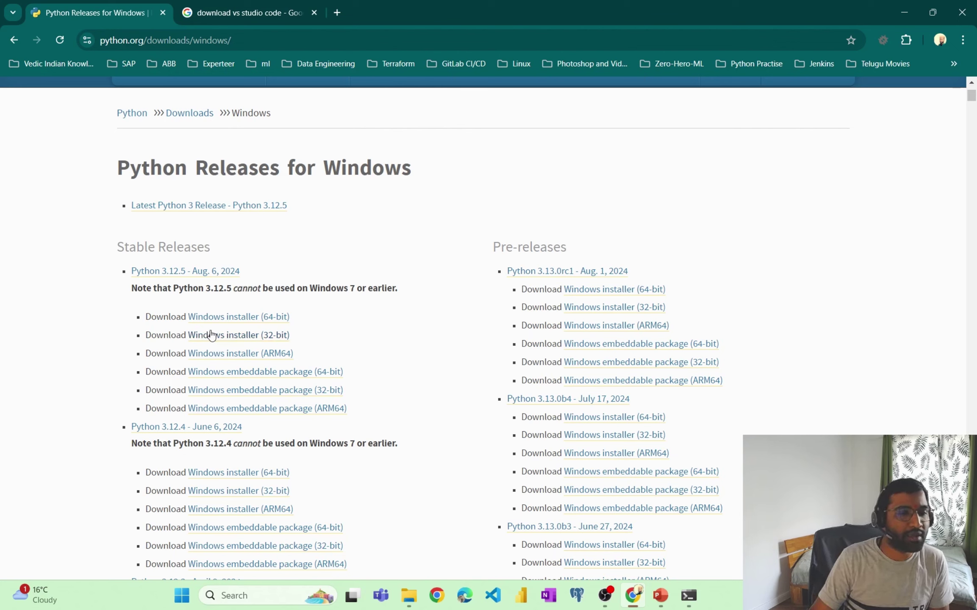
{"action": "left_click", "coordinate": [262, 318]}
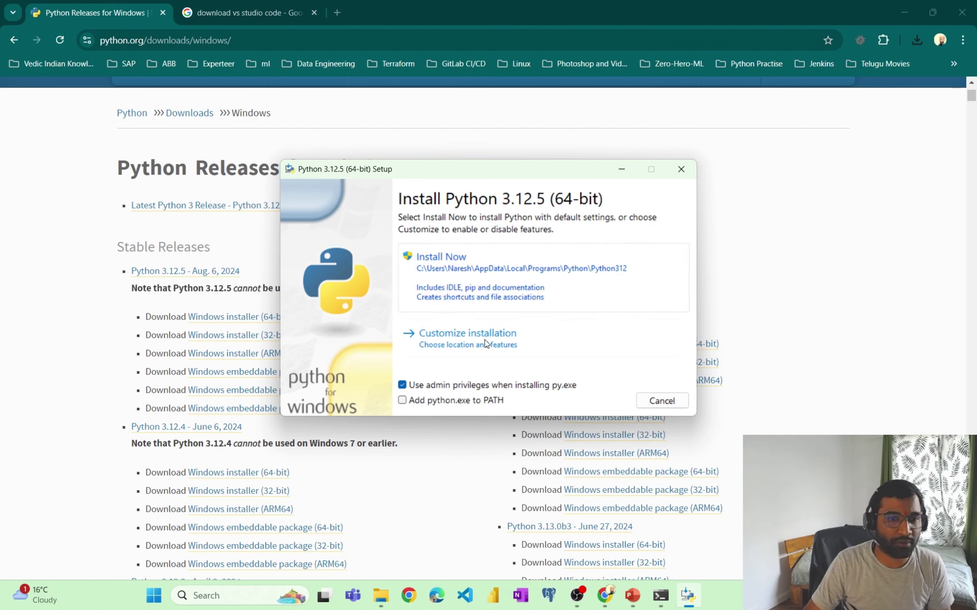
{"action": "left_click", "coordinate": [403, 400]}
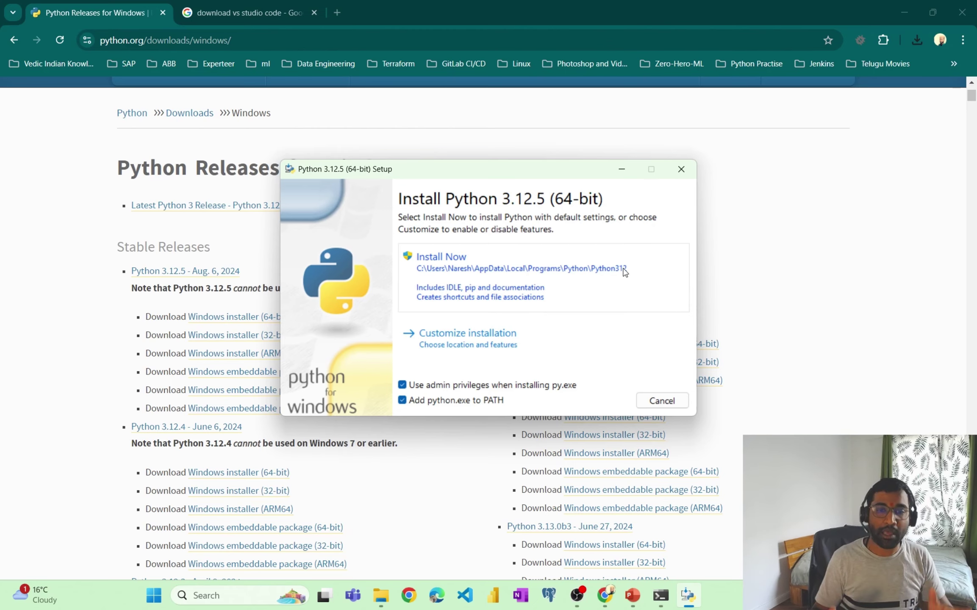
- Switch to Command Prompt and check the installed Python version with python --version
{"action": "left_click", "coordinate": [661, 596]}
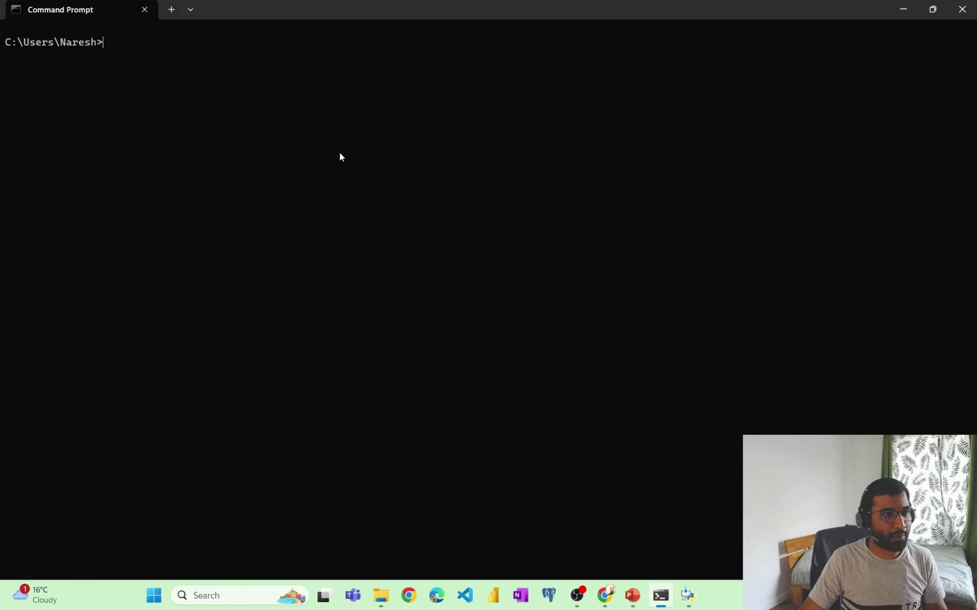
{"action": "type", "text": "python"}
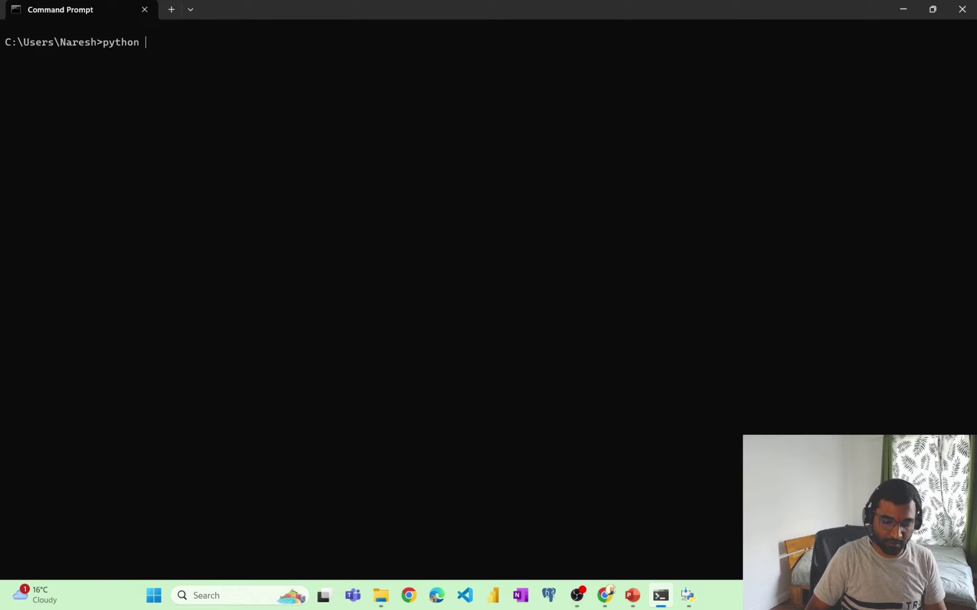
{"action": "type", "text": " --version"}
{"action": "key", "text": "Return"}
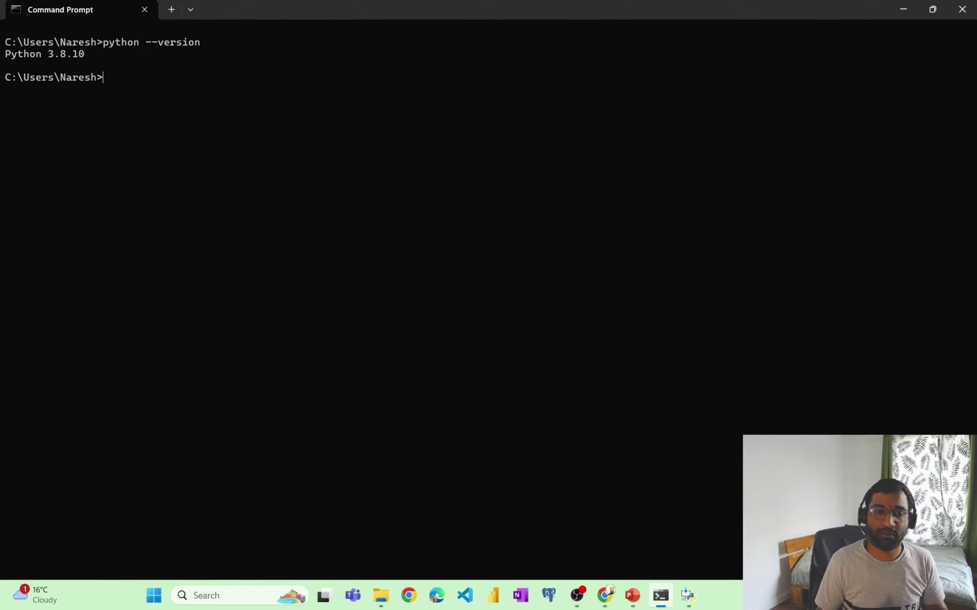
- Try to install Python 3.12.5 with the default settings from the setup window, and close the setup
{"action": "key", "text": "alt+Tab"}
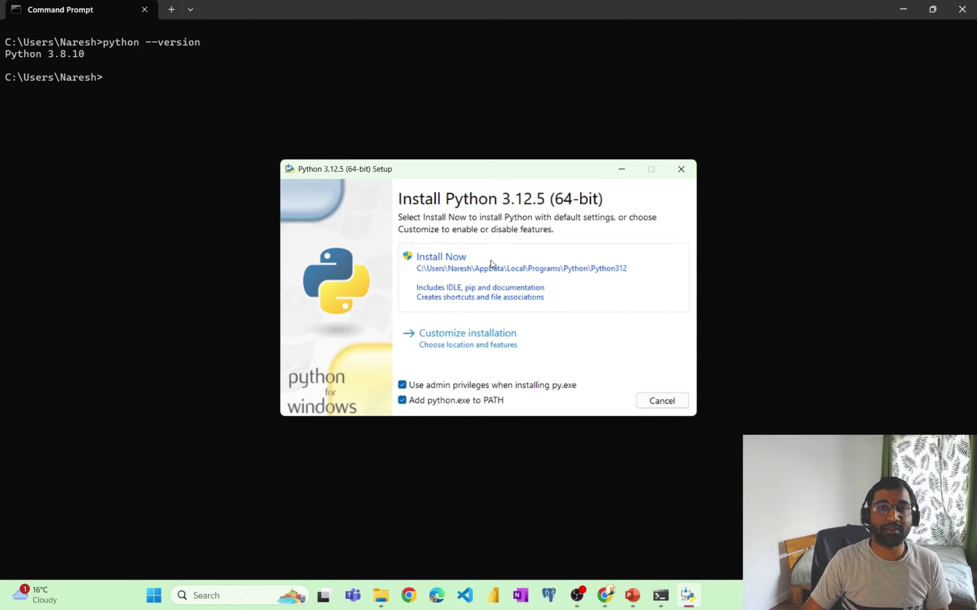
{"action": "left_click", "coordinate": [509, 289]}
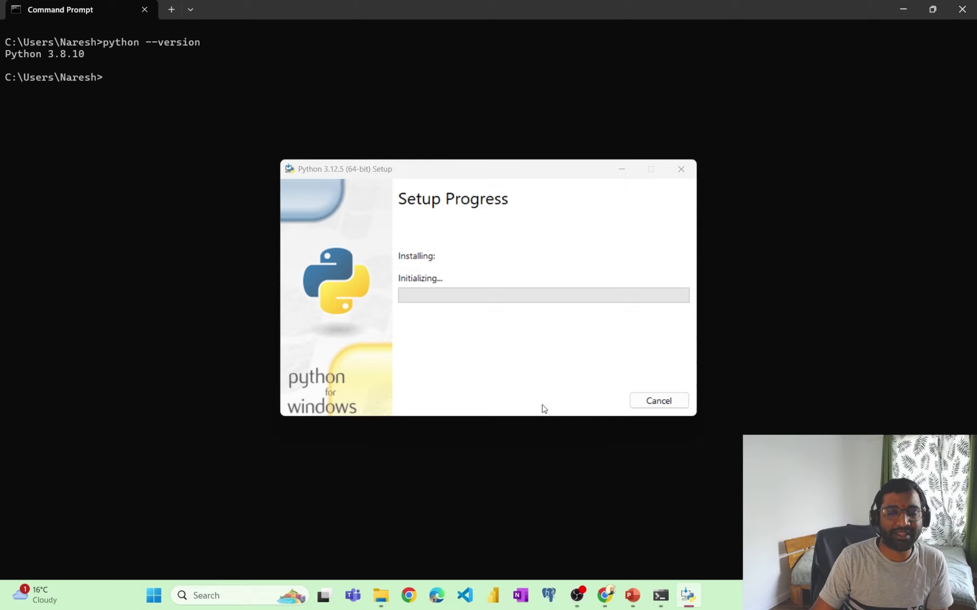
{"action": "left_click", "coordinate": [534, 342]}
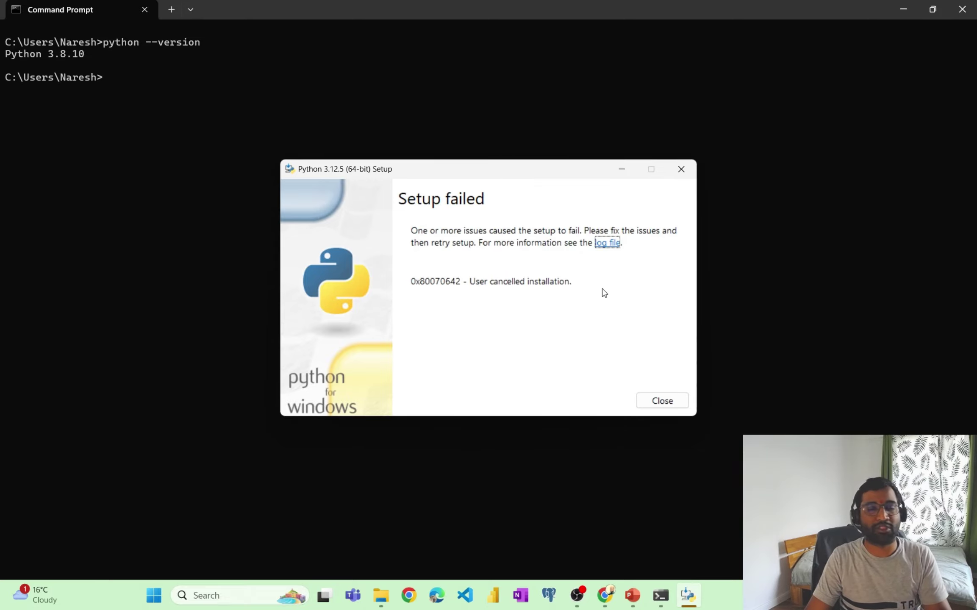
{"action": "left_click", "coordinate": [649, 401]}
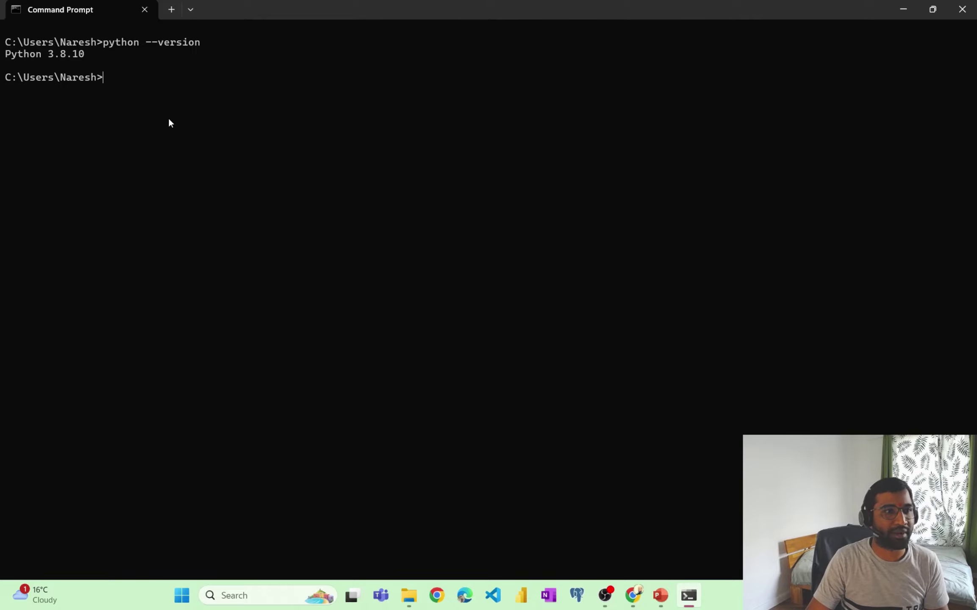
- Run python --version again in Command Prompt
{"action": "type", "text": "p"}
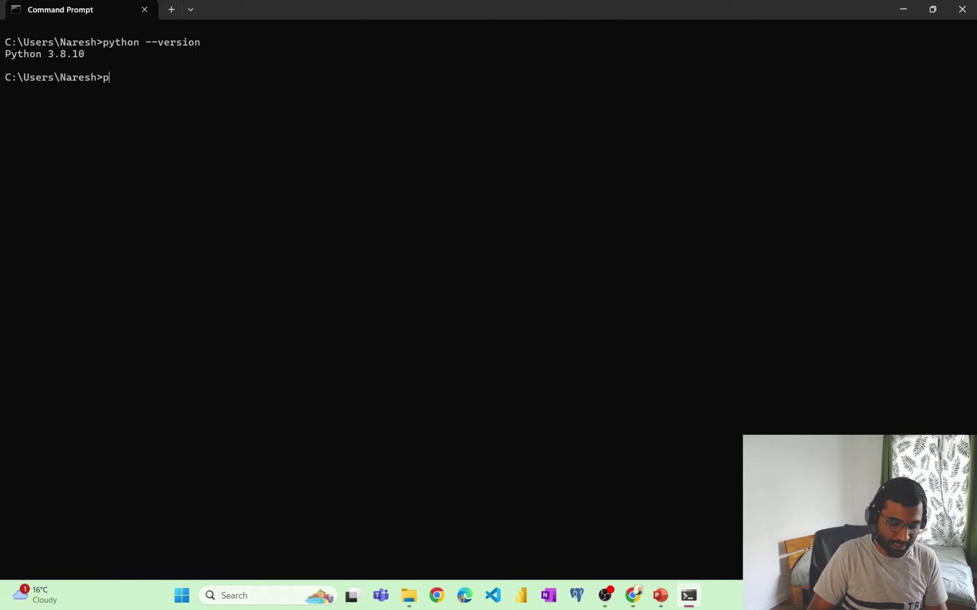
{"action": "type", "text": "ython --version"}
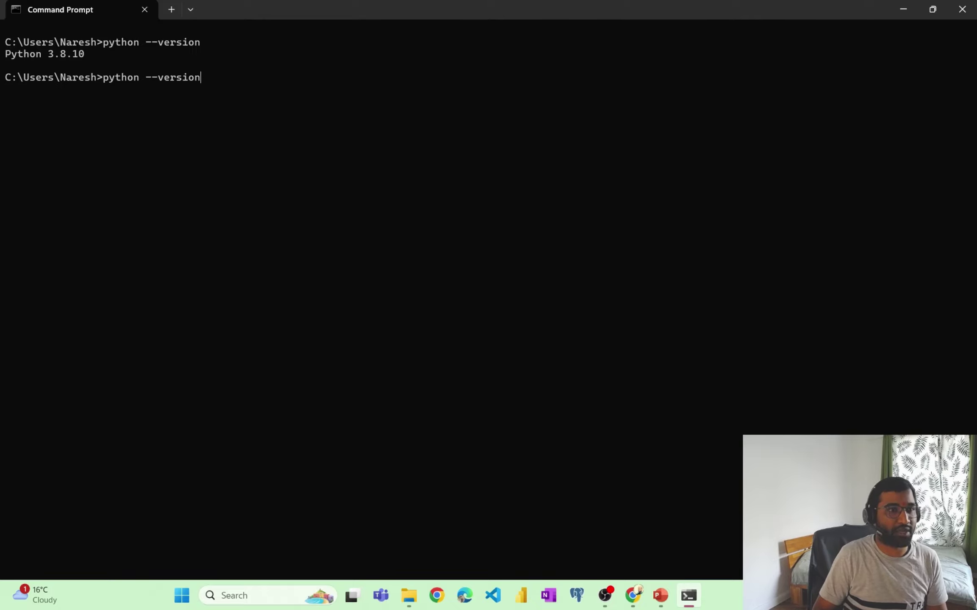
{"action": "key", "text": "Return"}
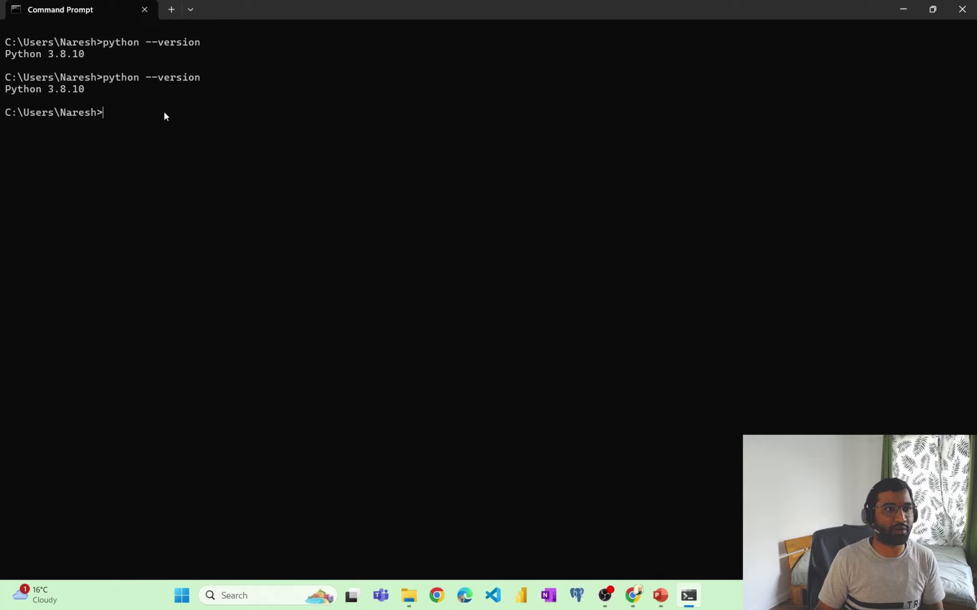
- Start the Python interpreter and try to print Welcome with a single opening quote and a double closing quote
{"action": "type", "text": "python"}
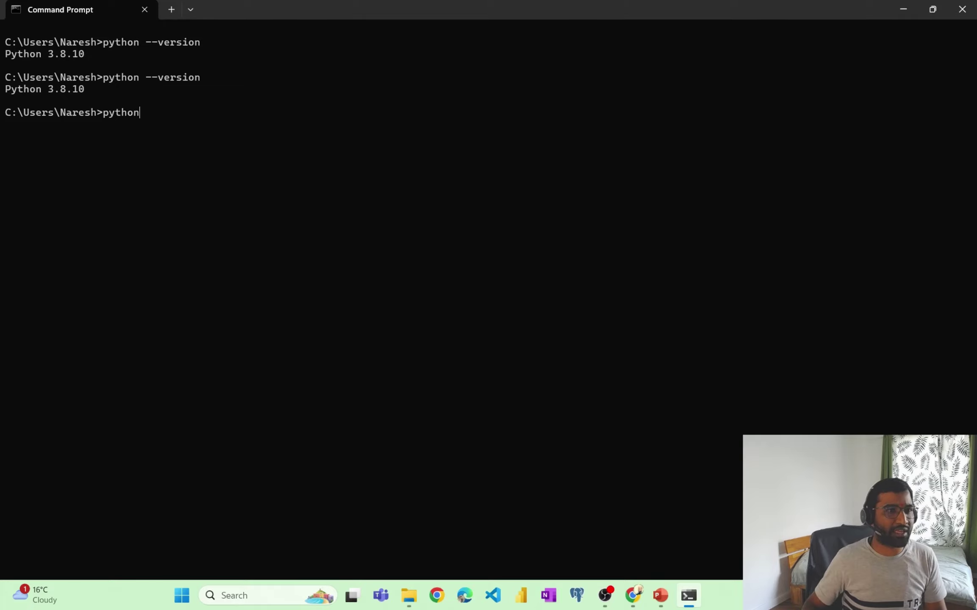
{"action": "key", "text": "Return"}
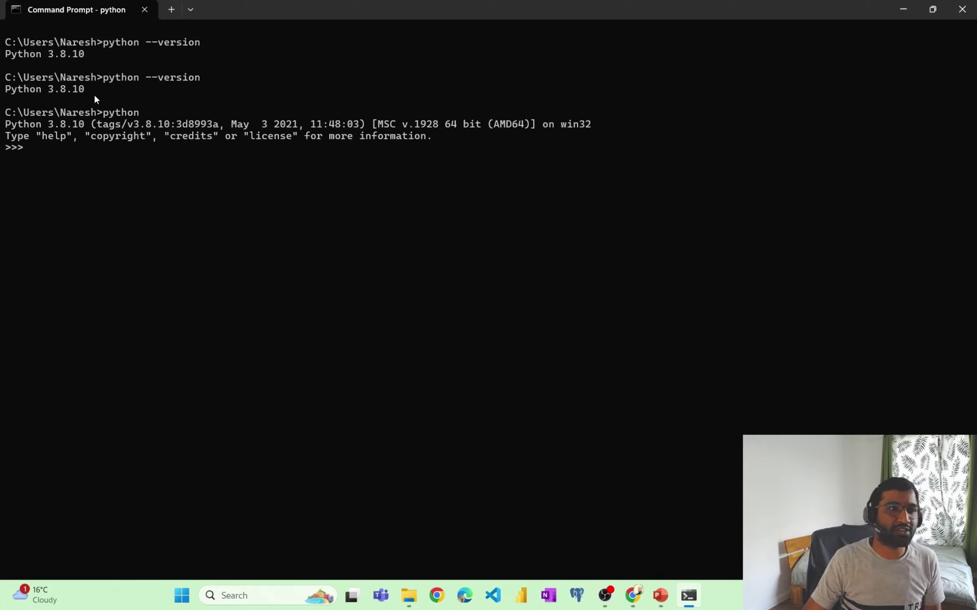
{"action": "type", "text": "print"}
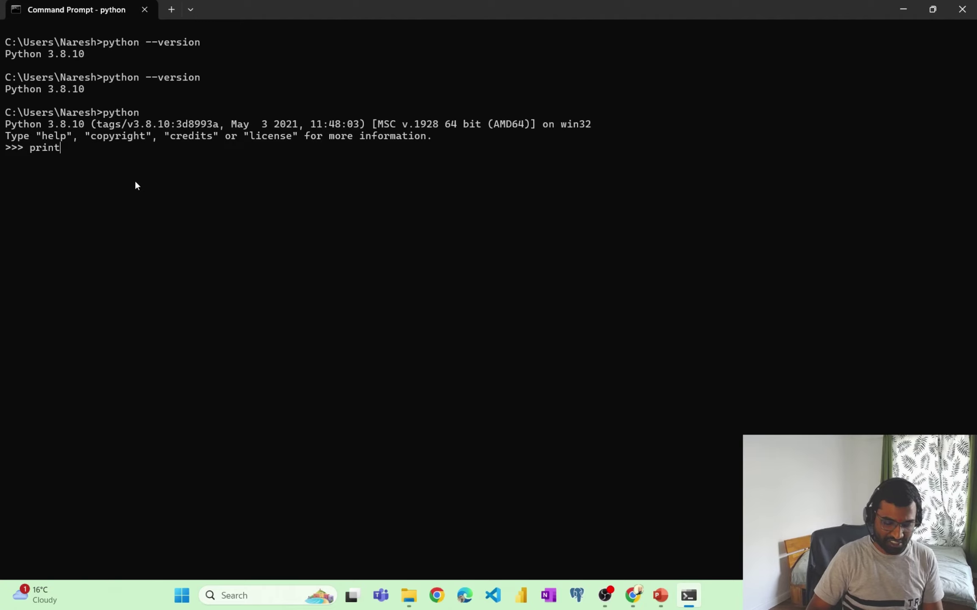
{"action": "type", "text": "('Welcome\")"}
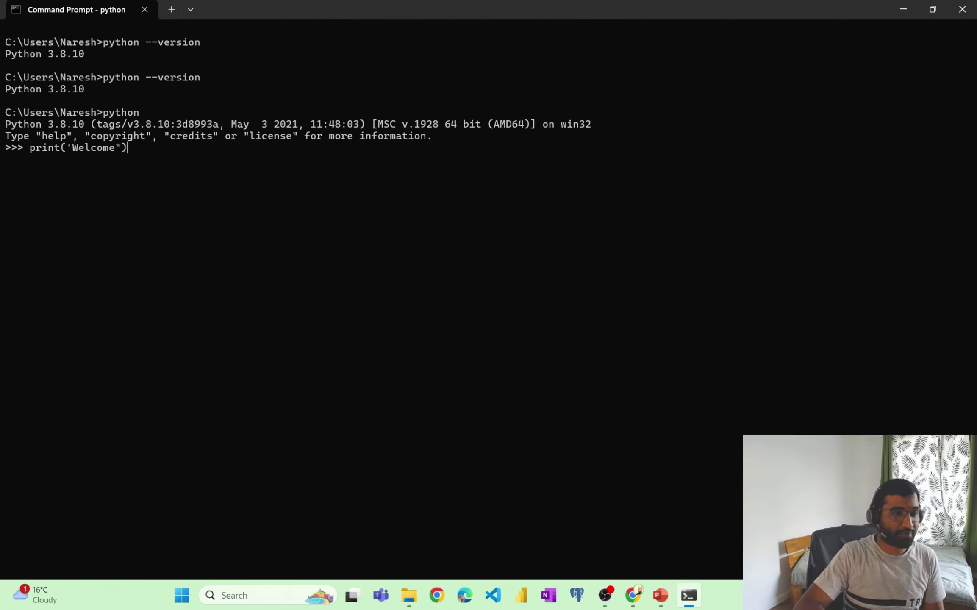
{"action": "key", "text": "Return"}
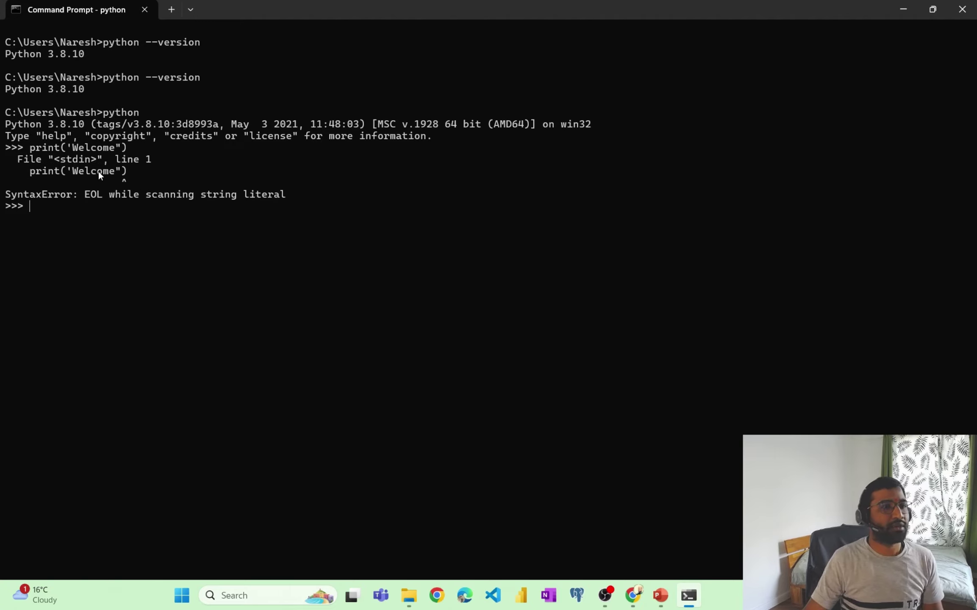
- Recall the failed print command, correct its closing quote and run it as print('Welcome')
{"action": "key", "text": "Up"}
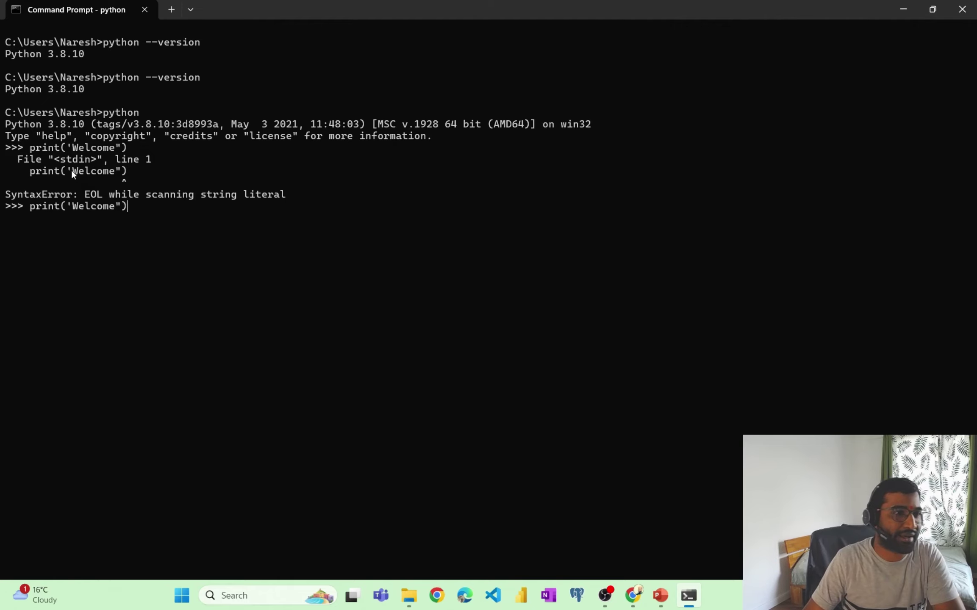
{"action": "left_click", "coordinate": [118, 170]}
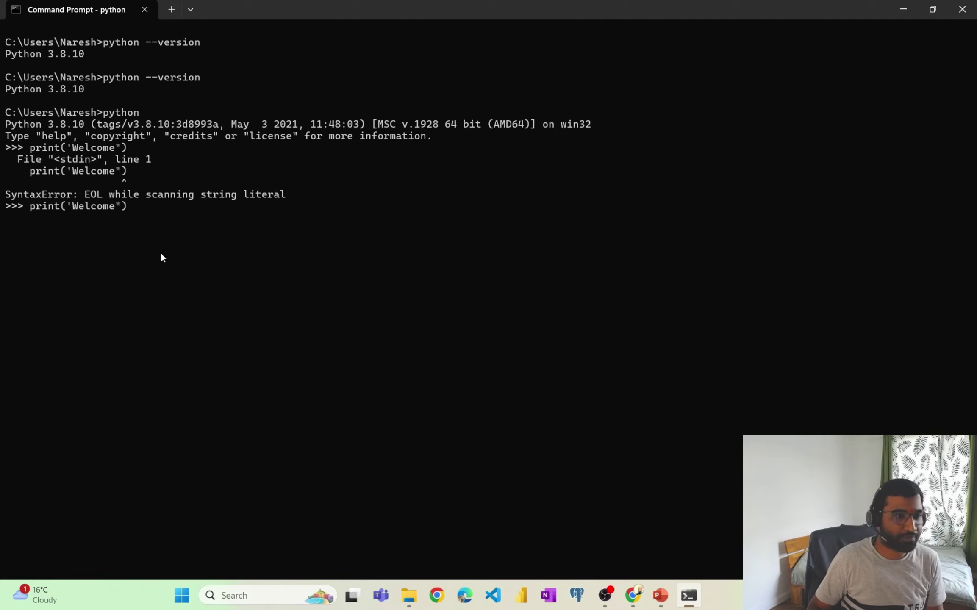
{"action": "key", "text": "BackSpace"}
{"action": "type", "text": "'"}
{"action": "key", "text": "Return"}
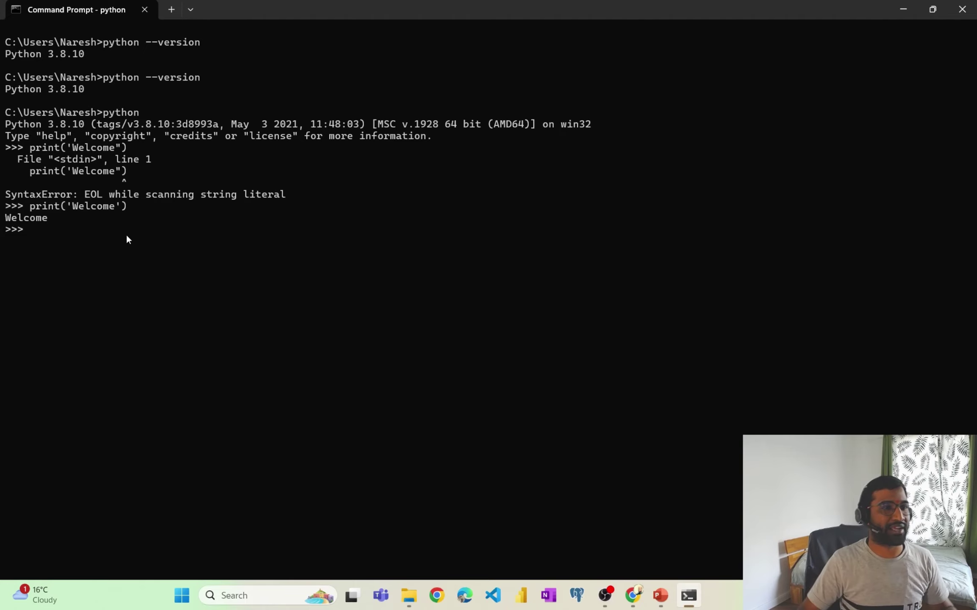
- Leave the Python interpreter with quit() and clear the Command Prompt screen with cls
{"action": "type", "text": "qui"}
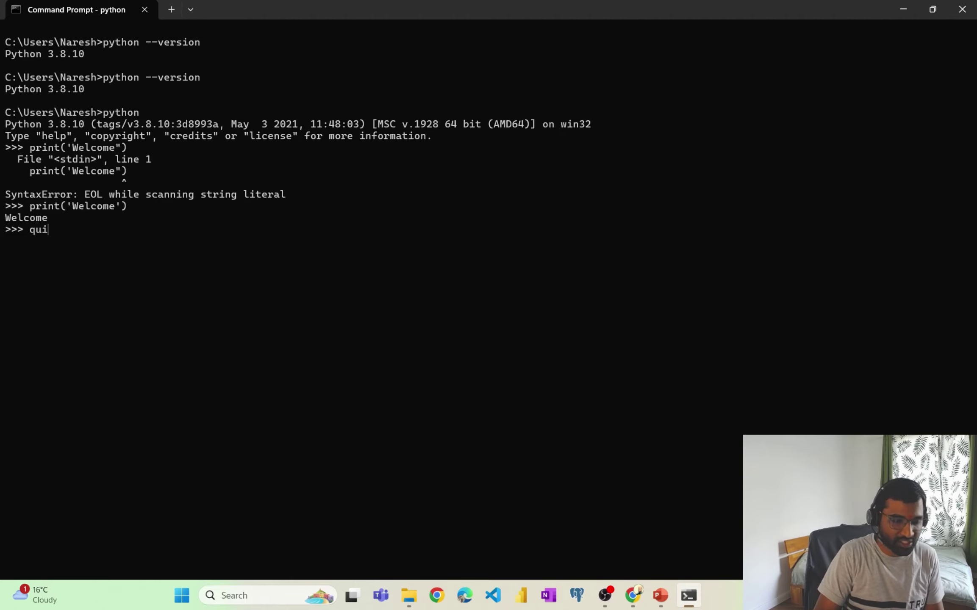
{"action": "type", "text": "t()"}
{"action": "key", "text": "Return"}
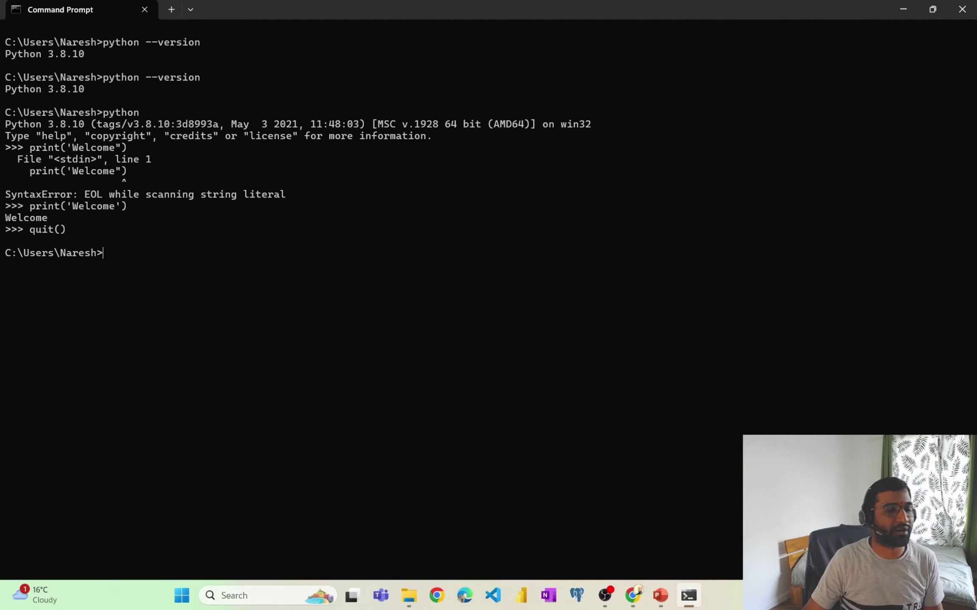
{"action": "type", "text": "cls"}
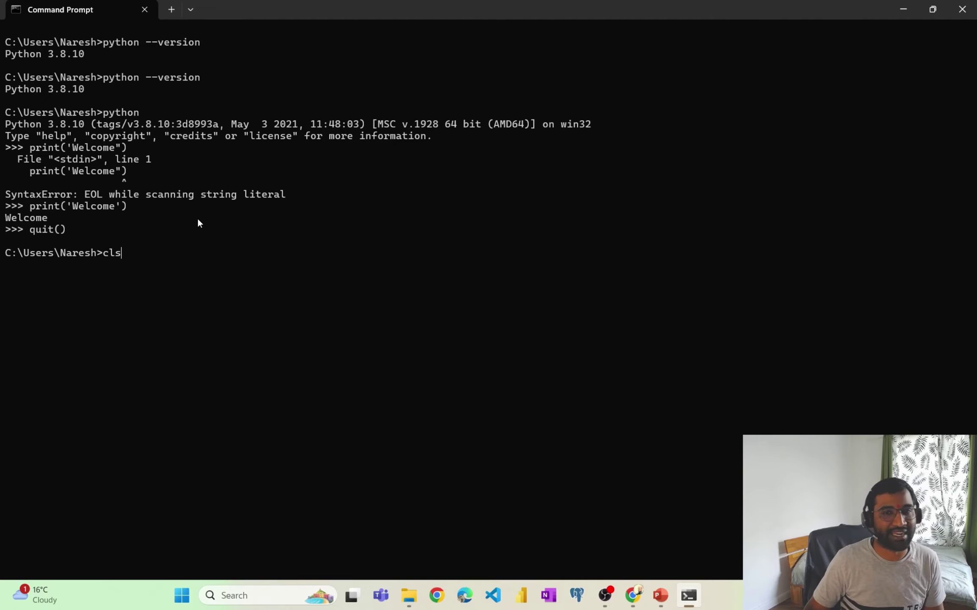
{"action": "key", "text": "Return"}
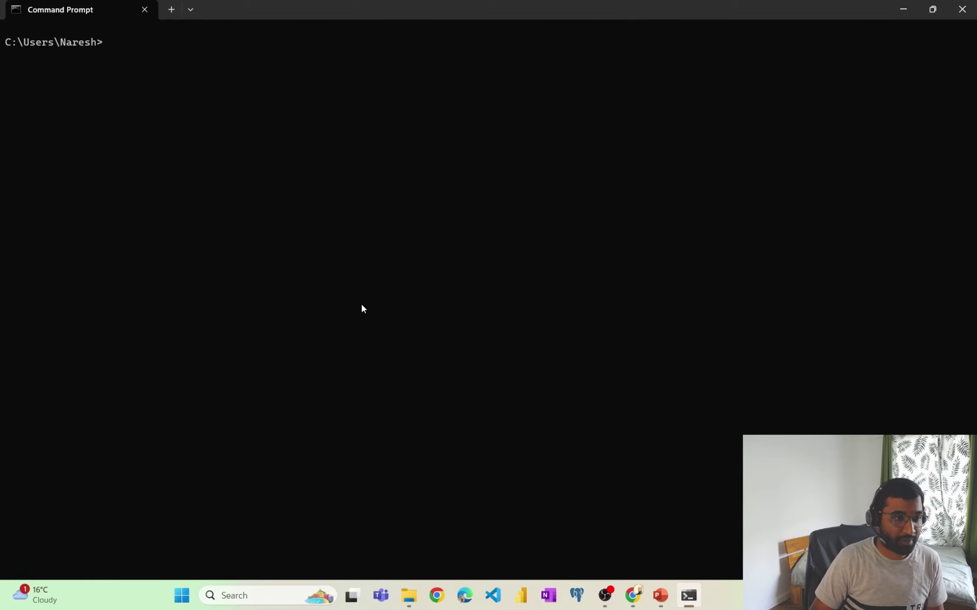
- Find and launch IDLE (Python 3.8 64-bit) from the Windows search and maximize its shell window
{"action": "key", "text": "super"}
{"action": "type", "text": "idle"}
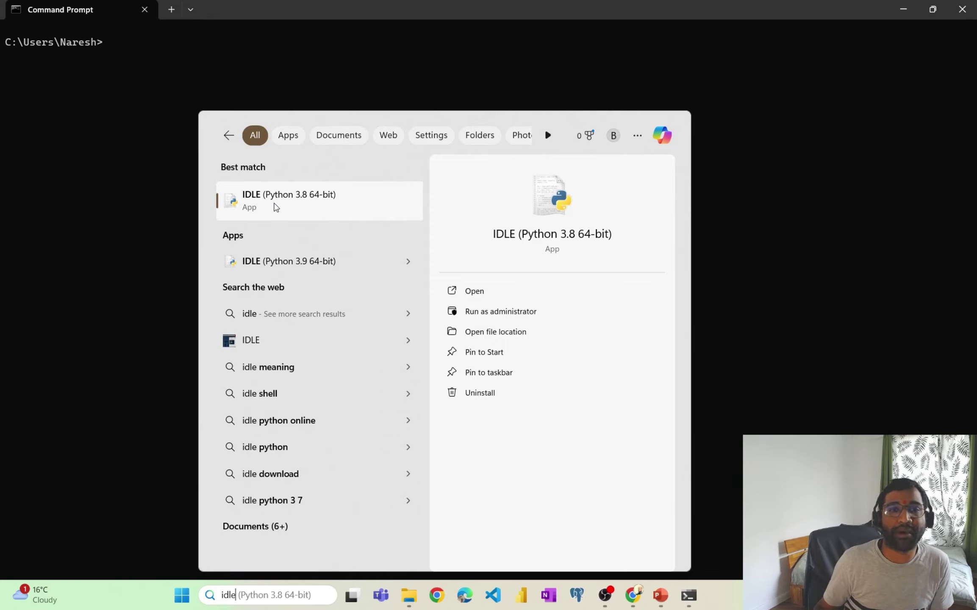
{"action": "left_click", "coordinate": [268, 201]}
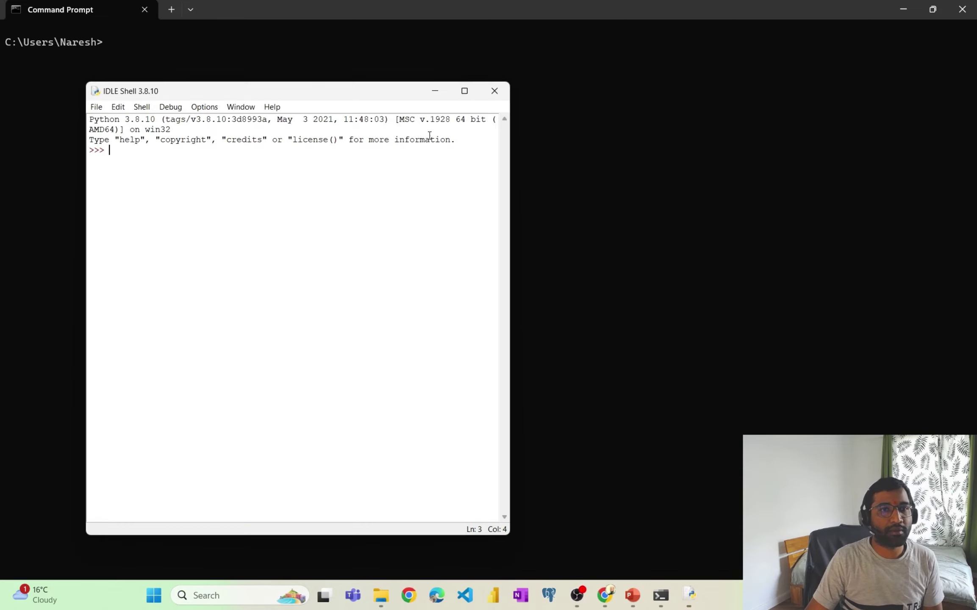
{"action": "left_click", "coordinate": [465, 97]}
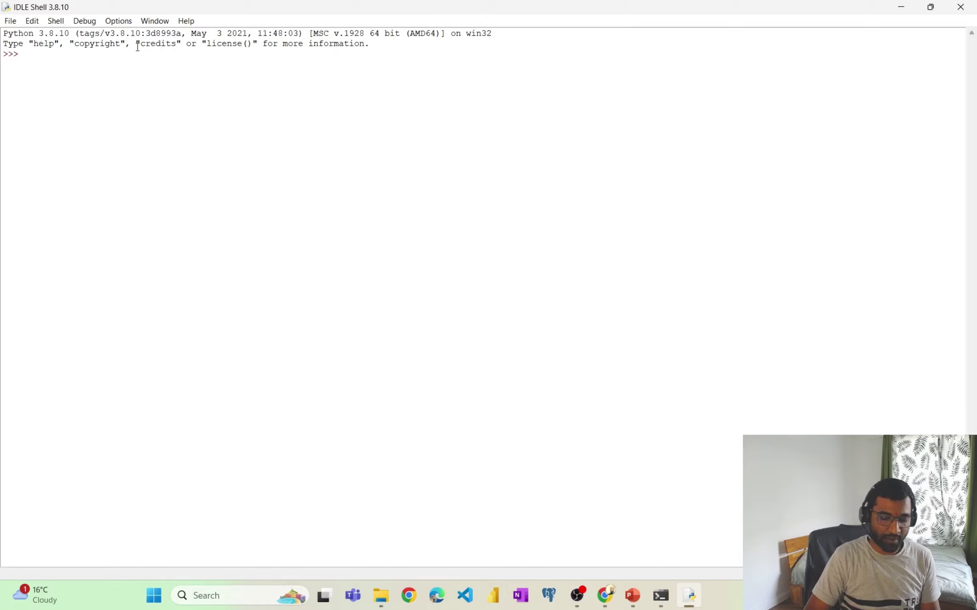
- Run print("Welcome to PVN Academy") in the IDLE shell
{"action": "type", "text": "print"}
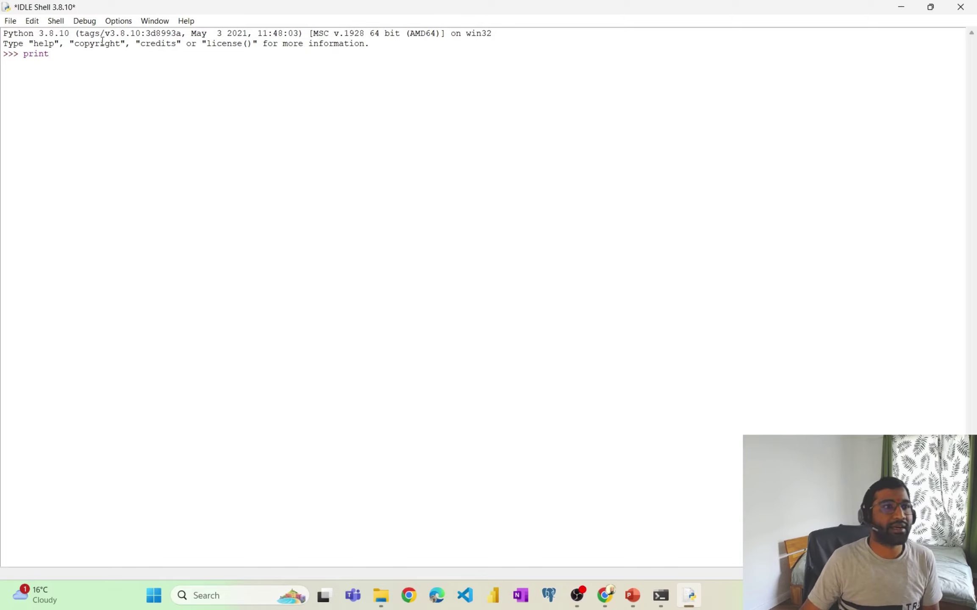
{"action": "left_click_drag", "start_coordinate": [5, 33], "coordinate": [376, 43]}
{"action": "left_click", "coordinate": [48, 75]}
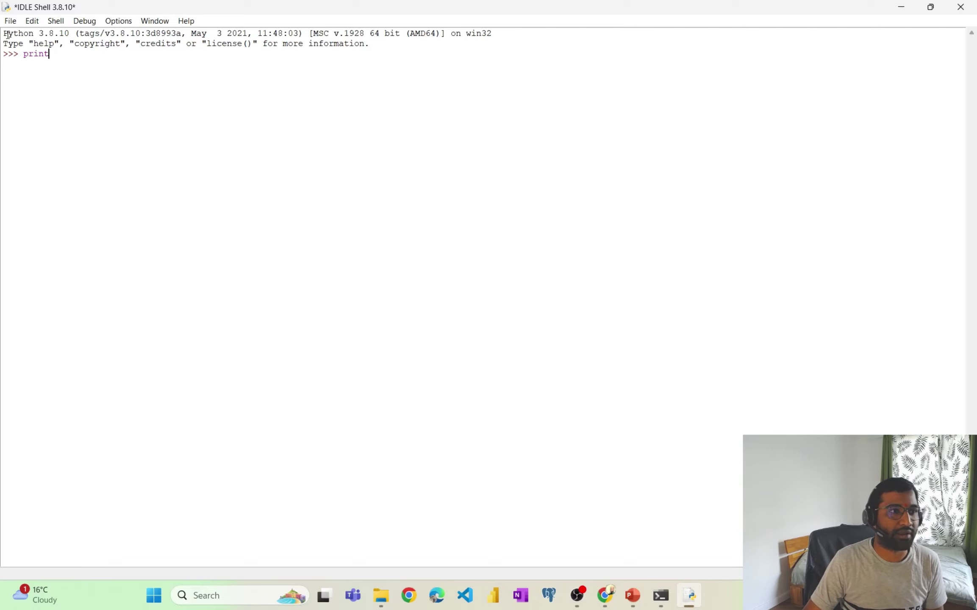
{"action": "left_click_drag", "start_coordinate": [8, 33], "coordinate": [370, 44]}
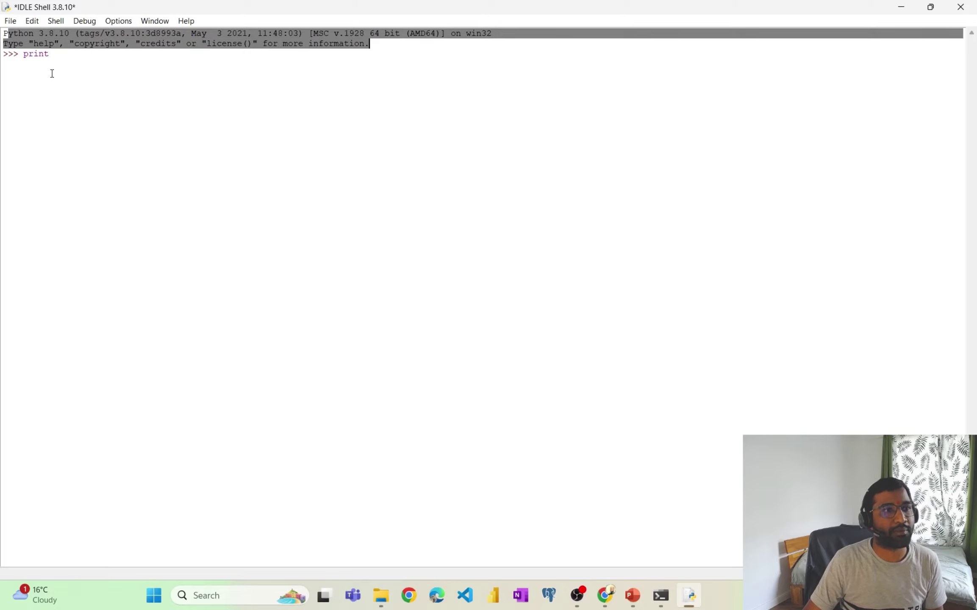
{"action": "left_click", "coordinate": [60, 58]}
{"action": "type", "text": "("}
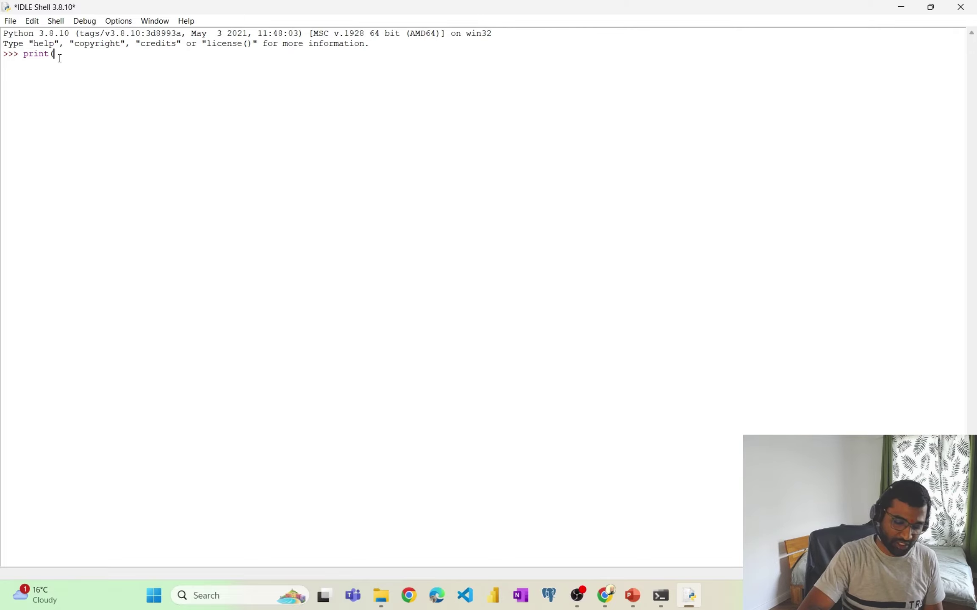
{"action": "type", "text": "\"Welcome ot"}
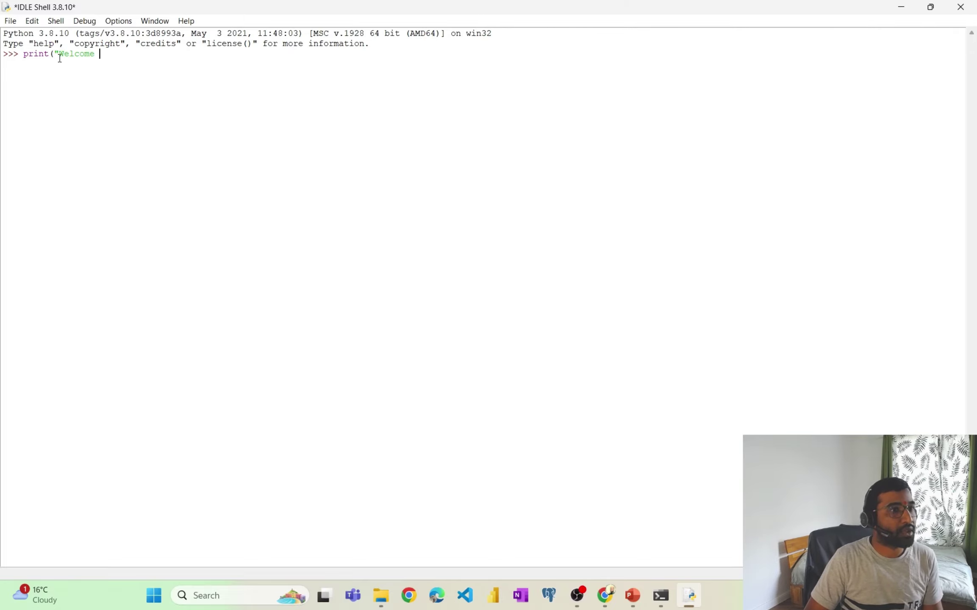
{"action": "key", "text": "BackSpace"}
{"action": "key", "text": "BackSpace"}
{"action": "type", "text": "to P"}
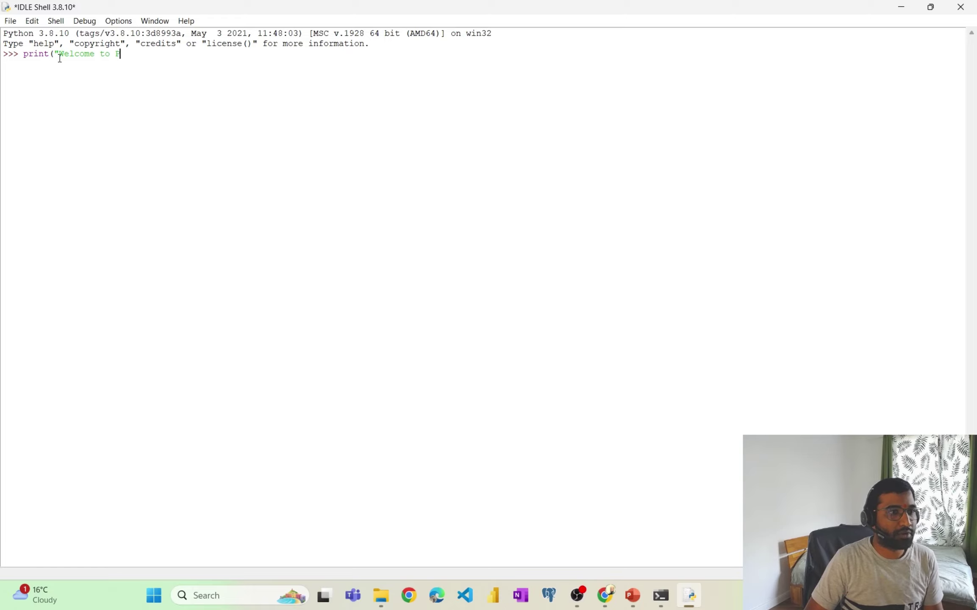
{"action": "type", "text": "VB"}
{"action": "key", "text": "BackSpace"}
{"action": "key", "text": "BackSpace"}
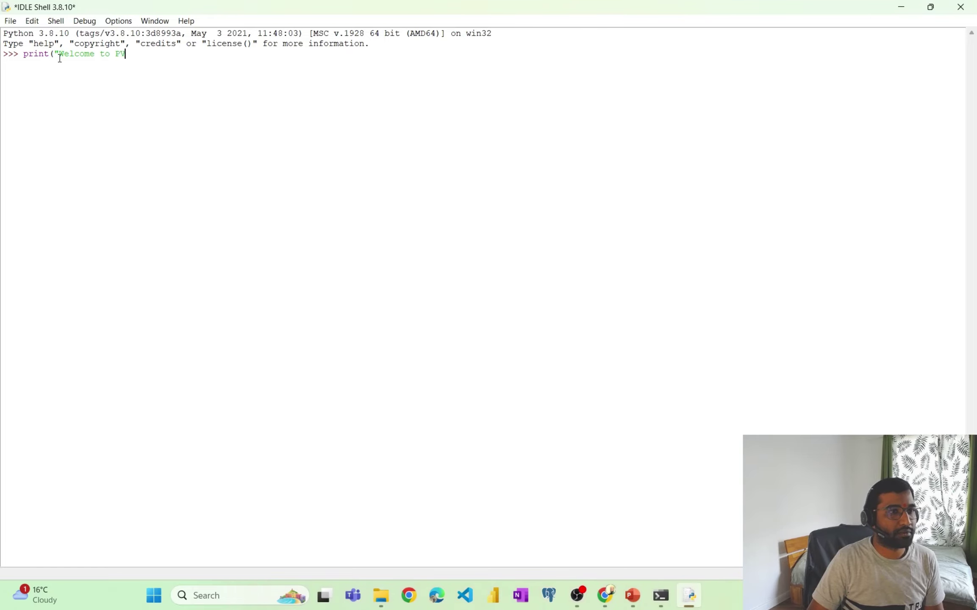
{"action": "type", "text": "N Academt"}
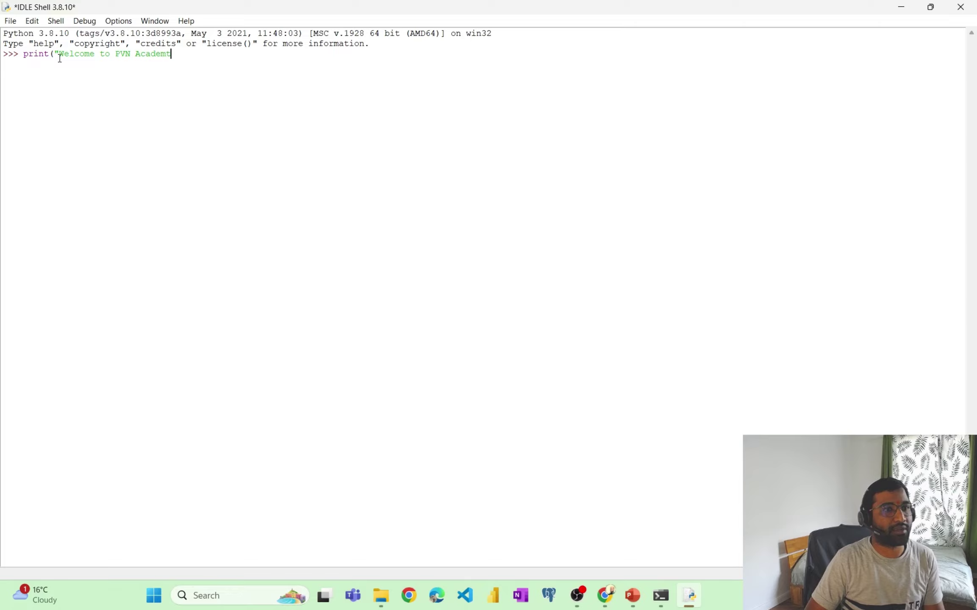
{"action": "key", "text": "BackSpace"}
{"action": "type", "text": "y\")"}
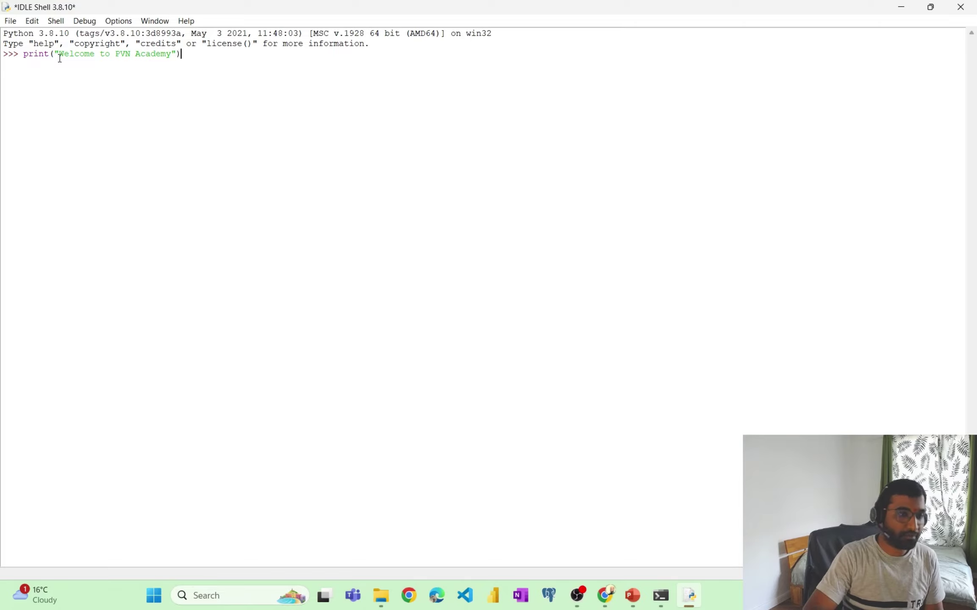
{"action": "key", "text": "Return"}
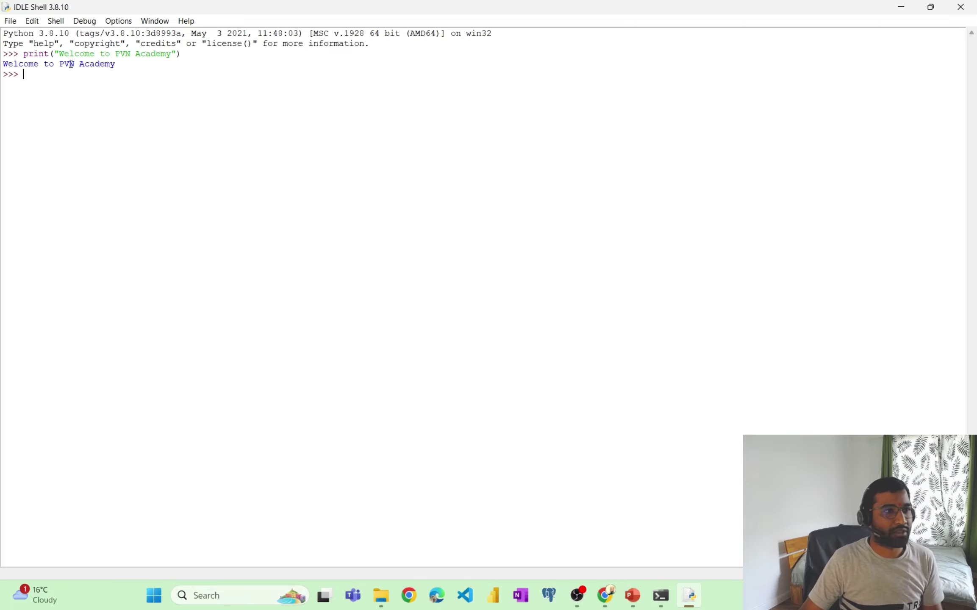
- Import the math module and print the value of math.pi
{"action": "type", "text": "import math"}
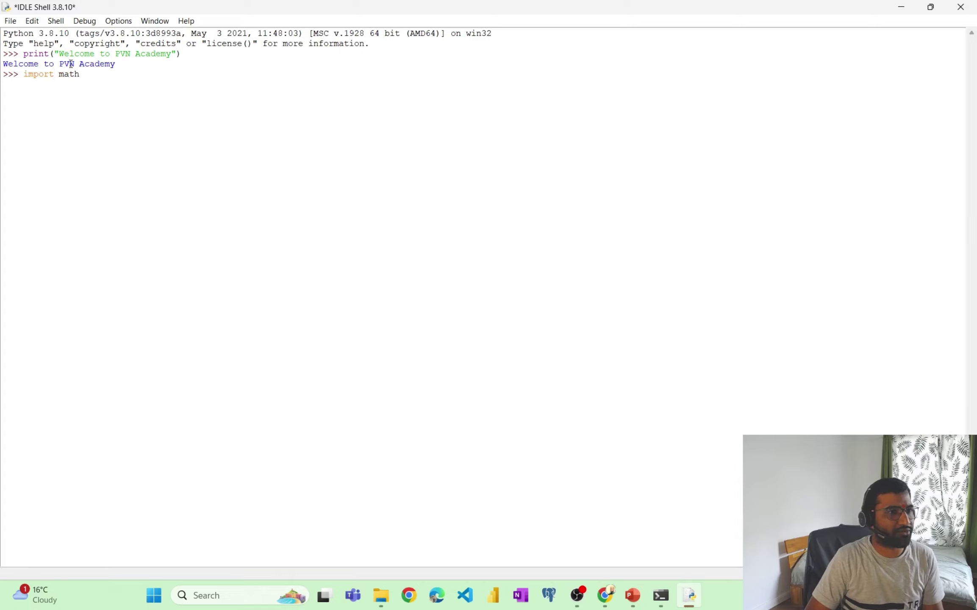
{"action": "key", "text": "Return"}
{"action": "type", "text": "pr"}
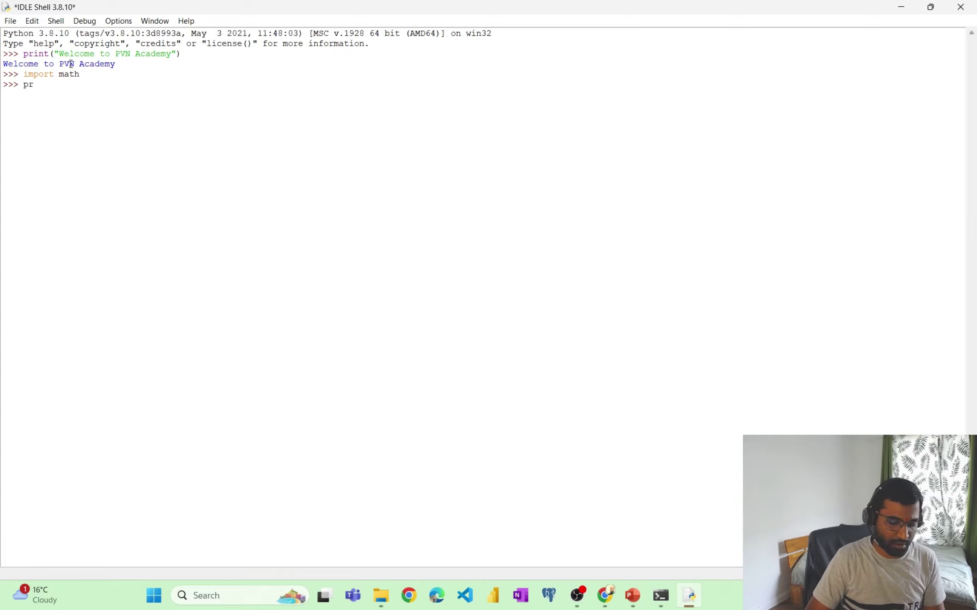
{"action": "type", "text": "int(math"}
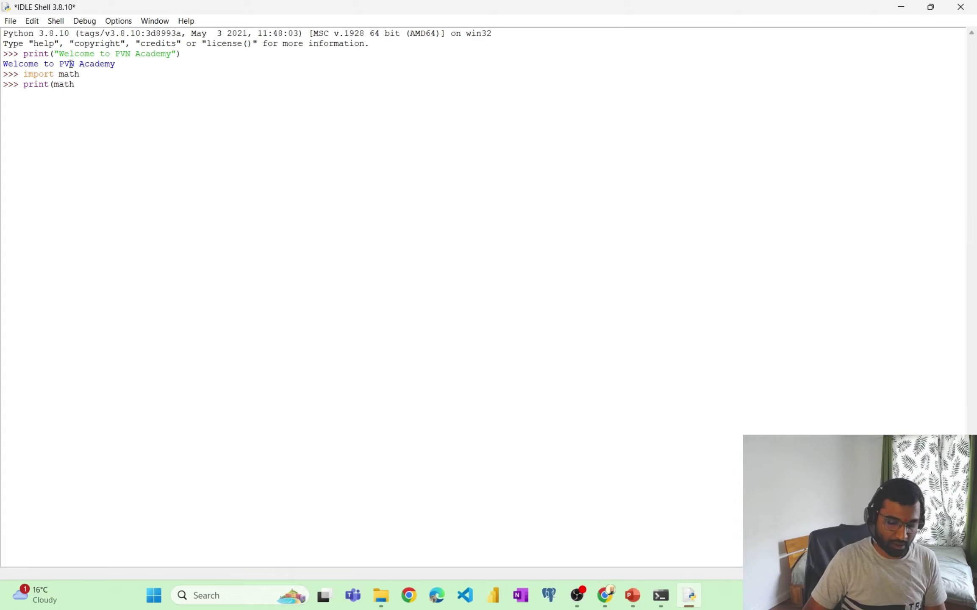
{"action": "type", "text": ".piu"}
{"action": "key", "text": "BackSpace"}
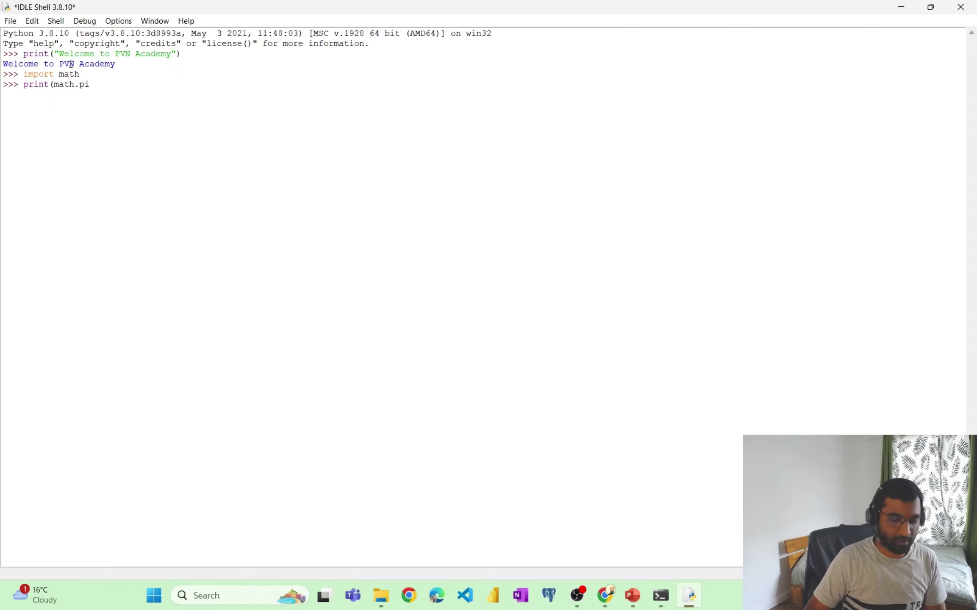
{"action": "key", "text": "Return"}
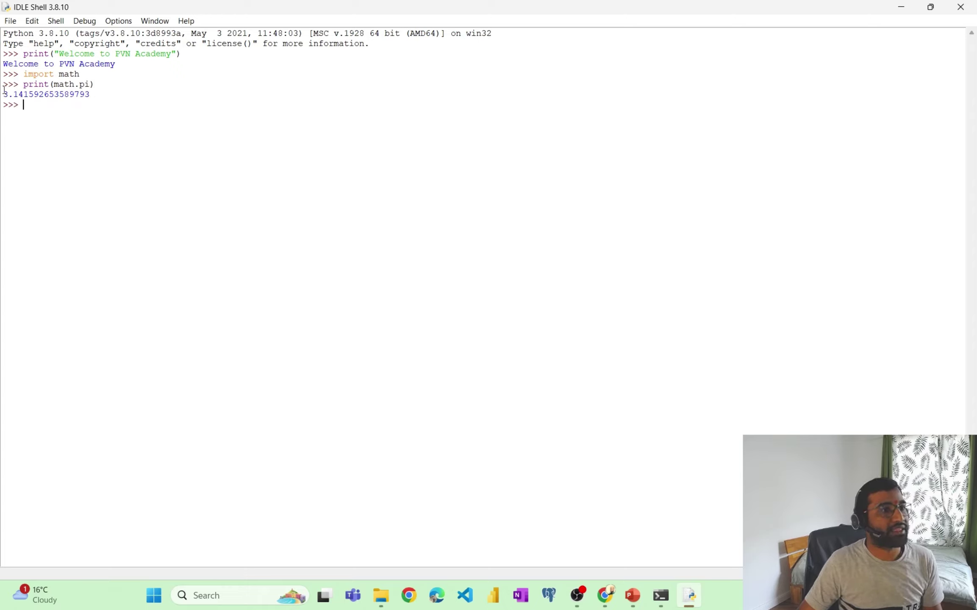
{"action": "left_click_drag", "start_coordinate": [2, 105], "coordinate": [57, 102]}
{"action": "left_click", "coordinate": [106, 157]}
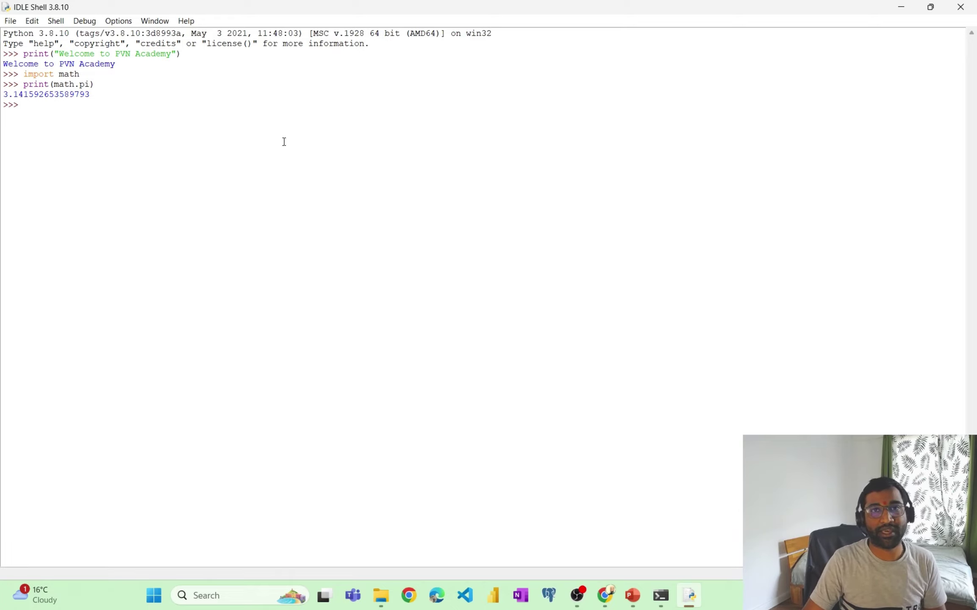
- Close the IDLE shell and switch to the Chrome search results for "download vs studio code"
{"action": "left_click", "coordinate": [956, 11]}
{"action": "left_click", "coordinate": [632, 593]}
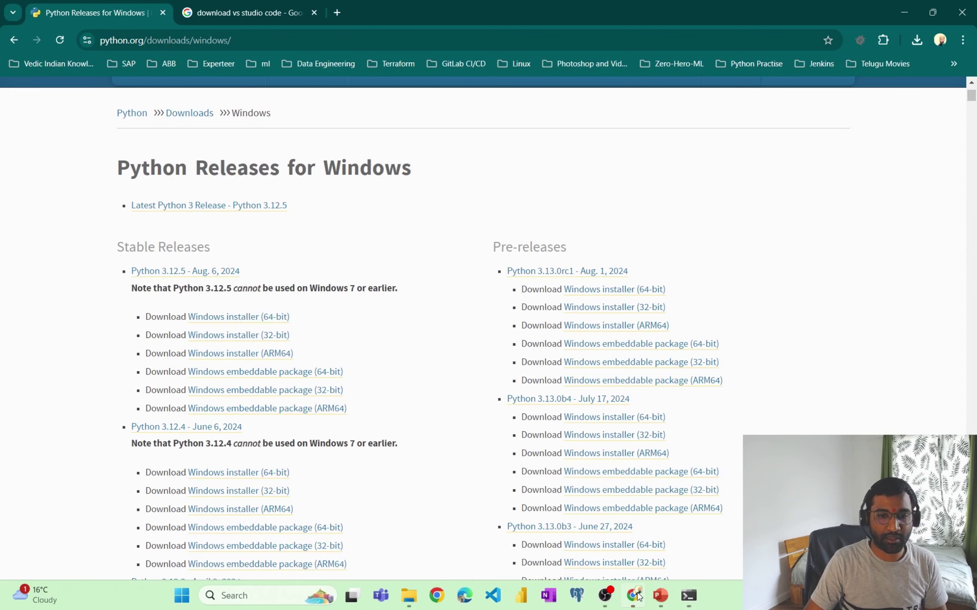
{"action": "left_click", "coordinate": [236, 14]}
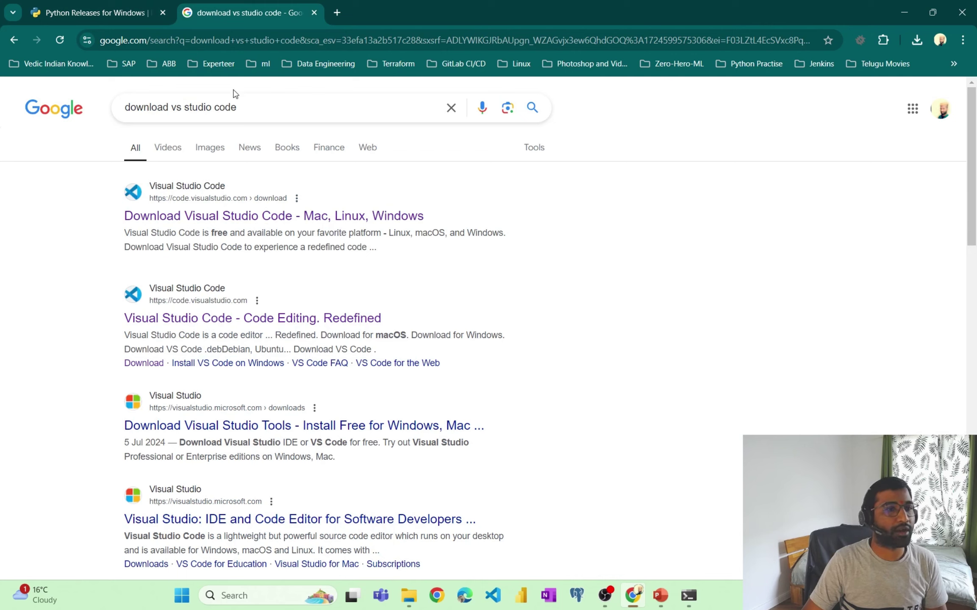
- Open the Download Visual Studio Code result and download the Windows x64 User Installer
{"action": "left_click_drag", "start_coordinate": [245, 107], "coordinate": [124, 108]}
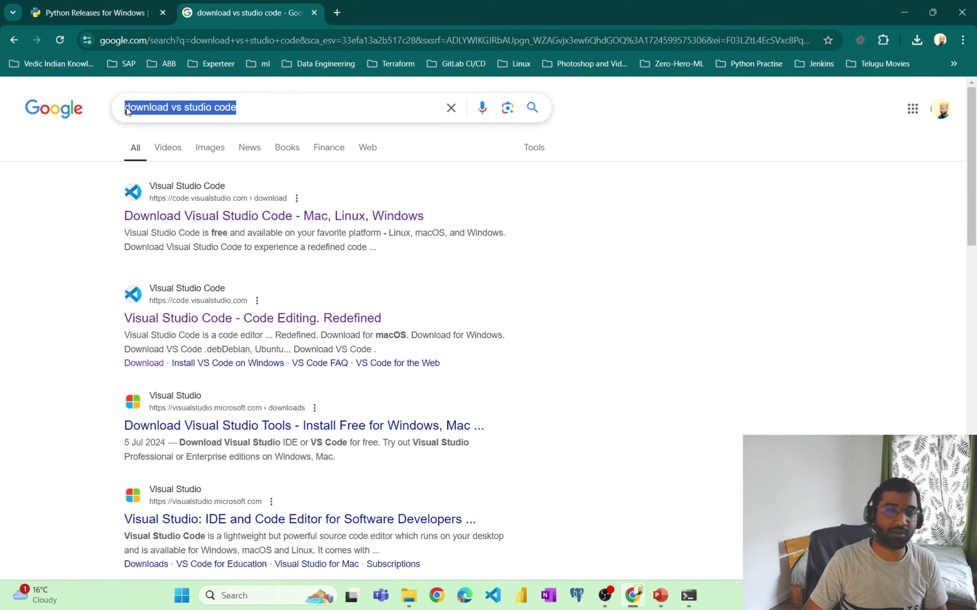
{"action": "left_click", "coordinate": [12, 246]}
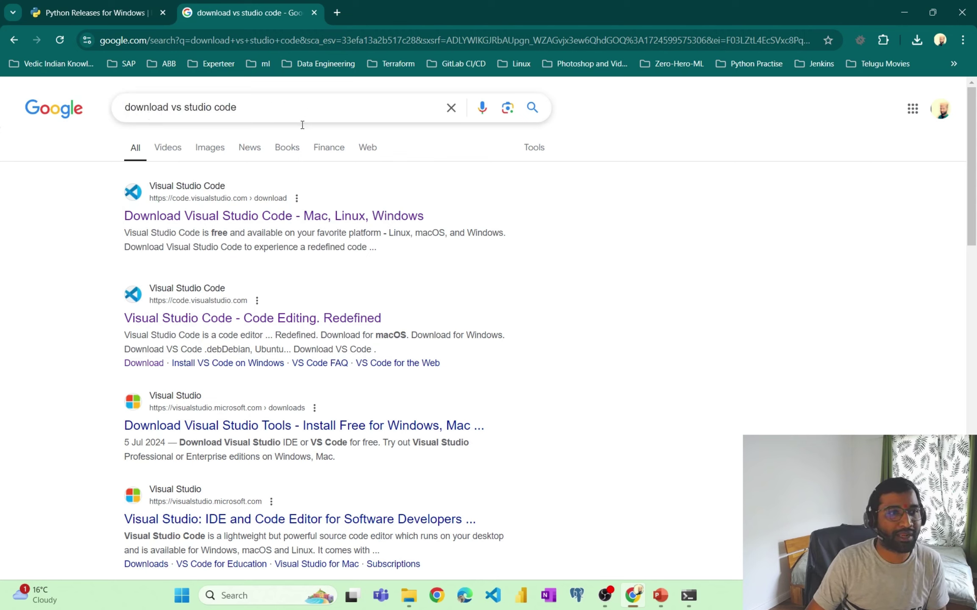
{"action": "left_click", "coordinate": [216, 216]}
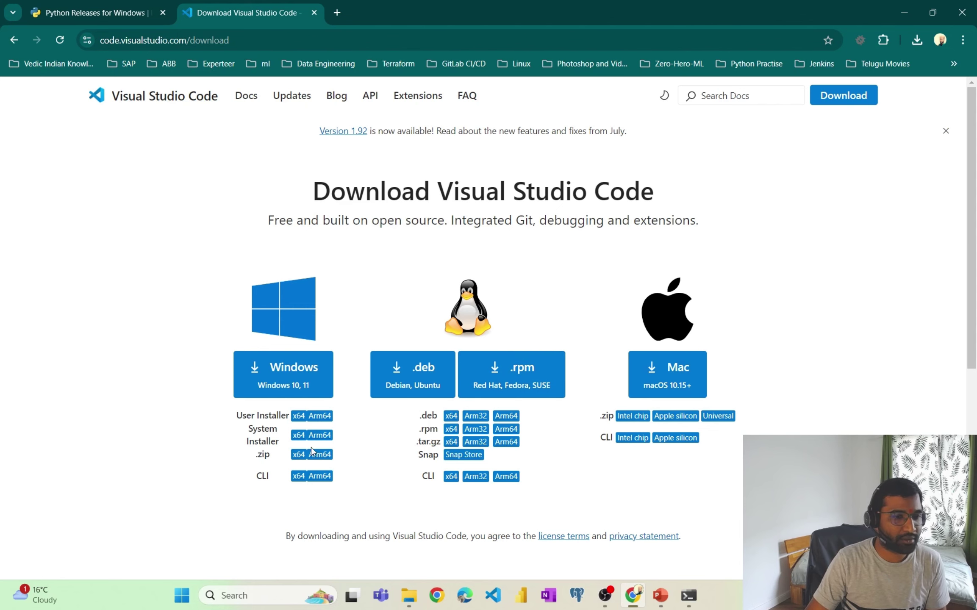
{"action": "left_click", "coordinate": [298, 417]}
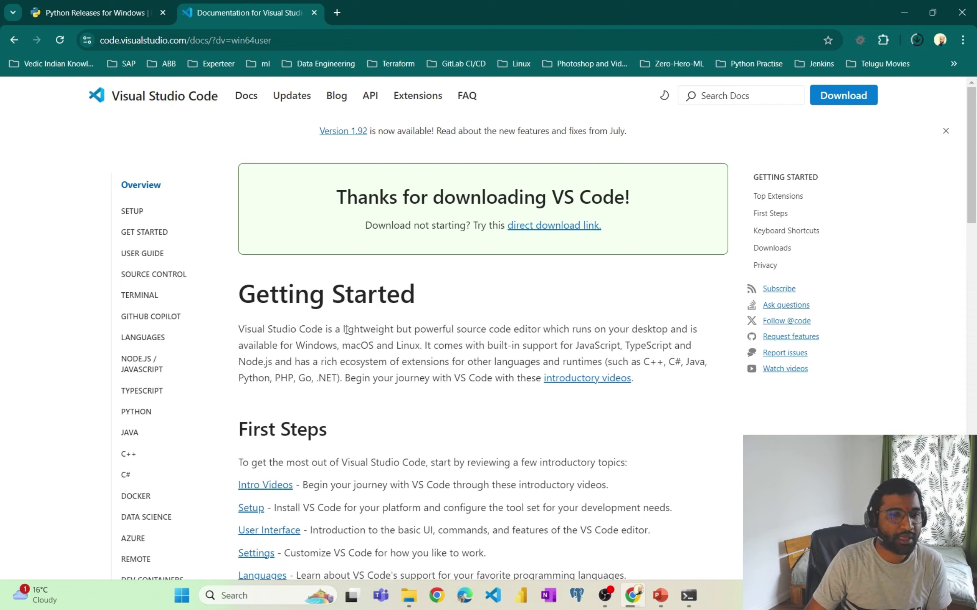
- Examine the Getting Started paragraph's description of the code editor and its supported desktop platforms
{"action": "left_click_drag", "start_coordinate": [347, 330], "coordinate": [541, 328]}
{"action": "left_click", "coordinate": [547, 332]}
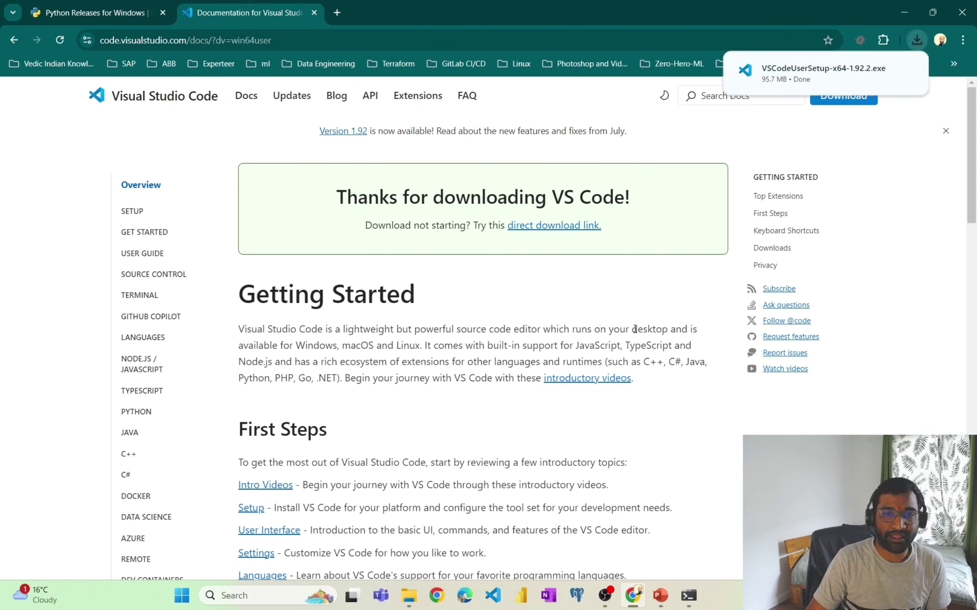
{"action": "left_click_drag", "start_coordinate": [630, 330], "coordinate": [666, 327]}
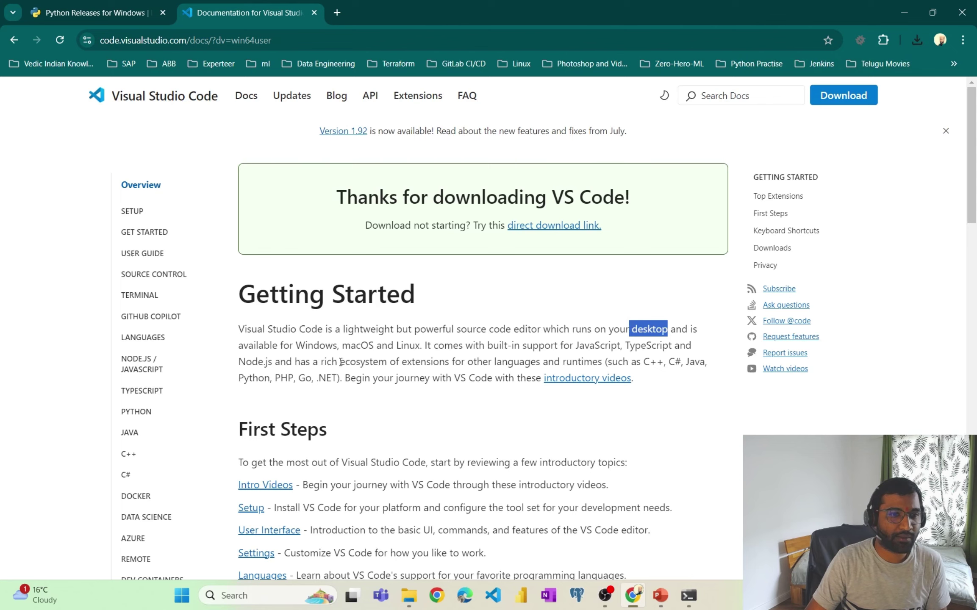
{"action": "left_click_drag", "start_coordinate": [294, 344], "coordinate": [428, 346]}
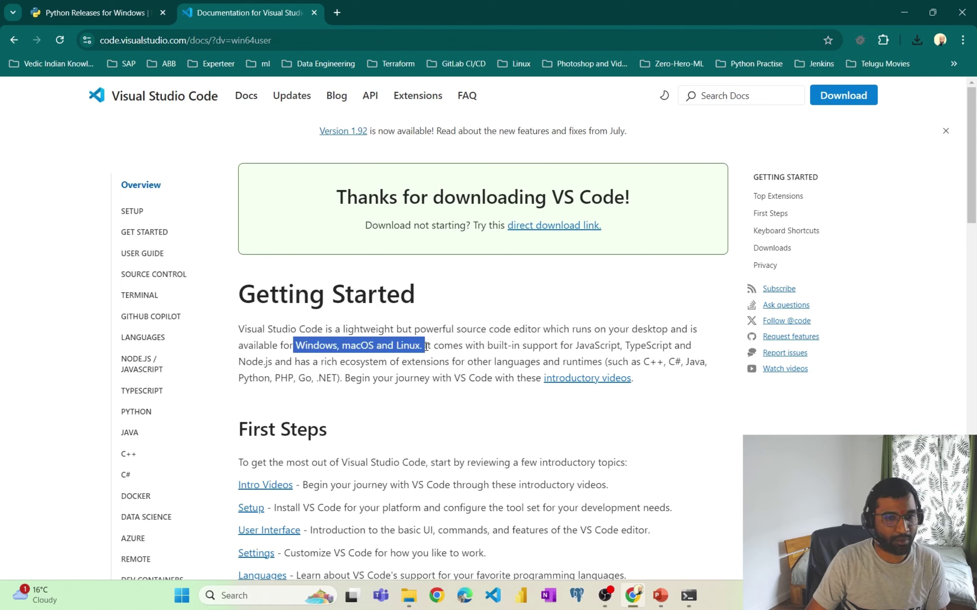
{"action": "left_click", "coordinate": [432, 362]}
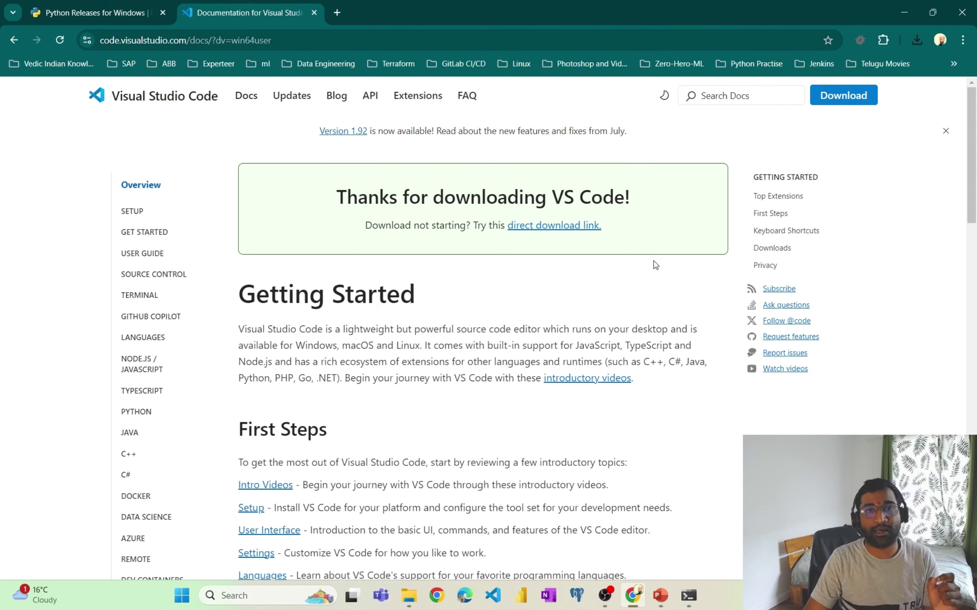
- Run VSCodeUserSetup-x64-1.92.2.exe, accept the license, keep the default additional tasks up to Ready to Install, and exit setup without installing
{"action": "left_click", "coordinate": [917, 40]}
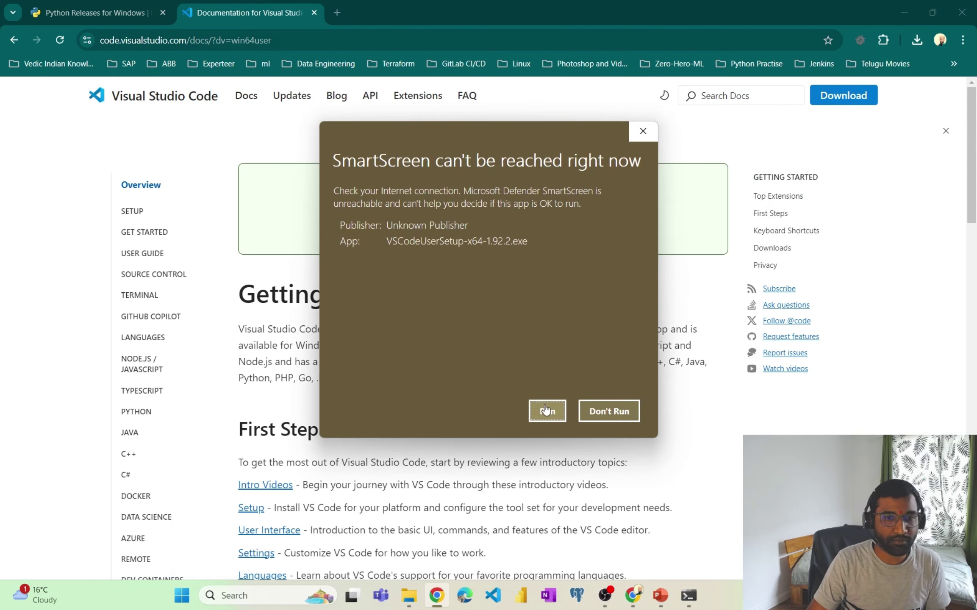
{"action": "left_click", "coordinate": [546, 410]}
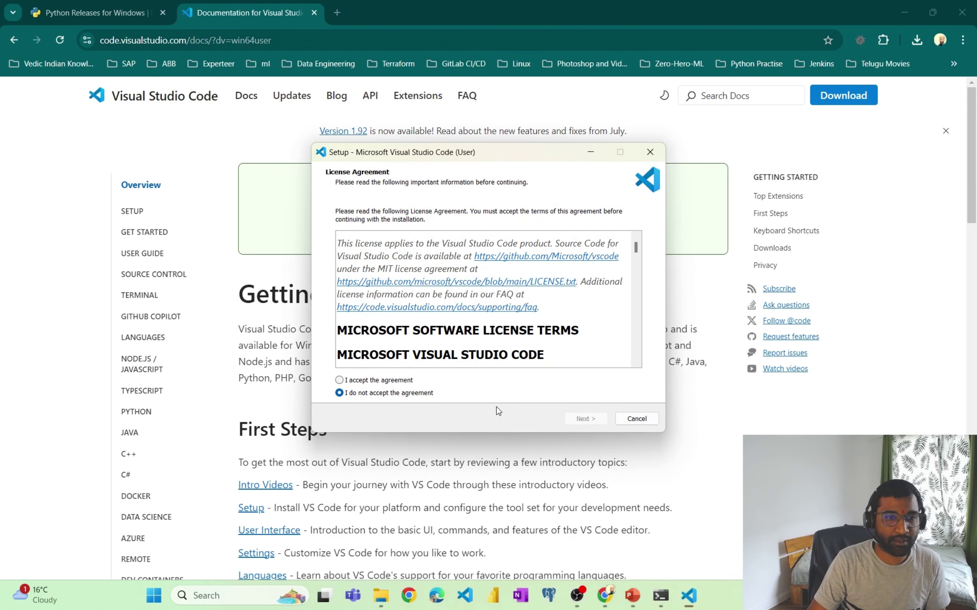
{"action": "left_click", "coordinate": [340, 380]}
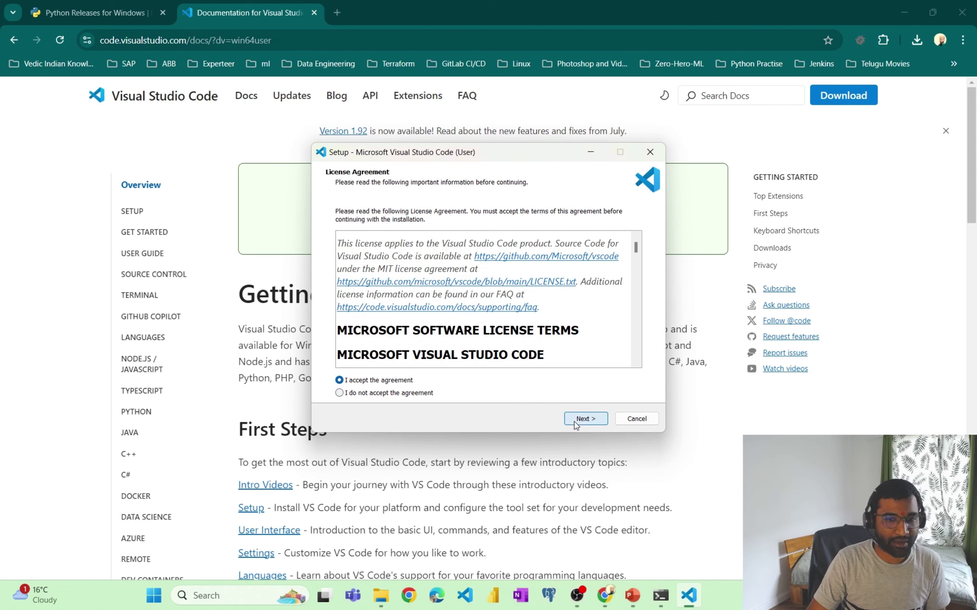
{"action": "left_click", "coordinate": [585, 419]}
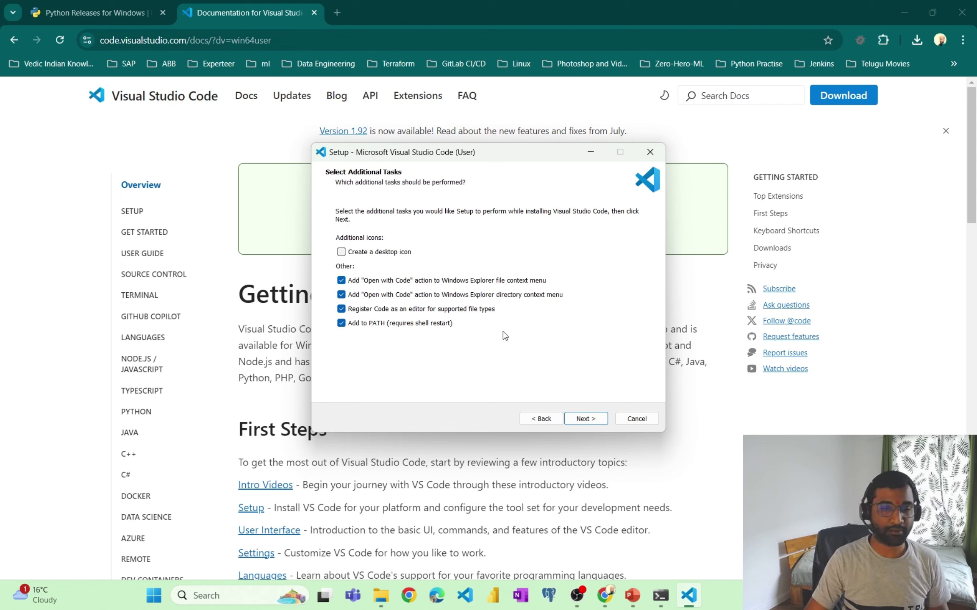
{"action": "left_click", "coordinate": [583, 421]}
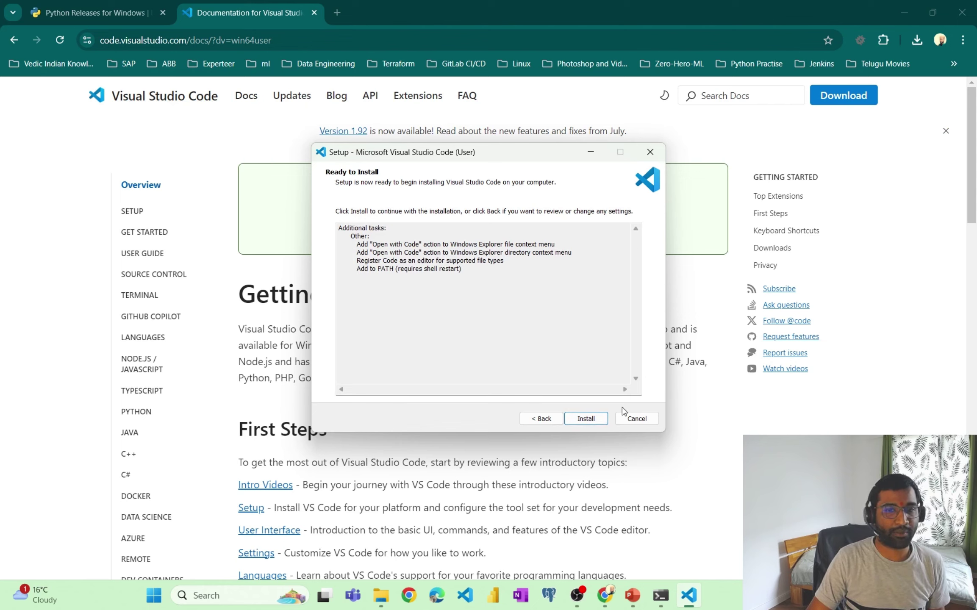
{"action": "left_click", "coordinate": [650, 151]}
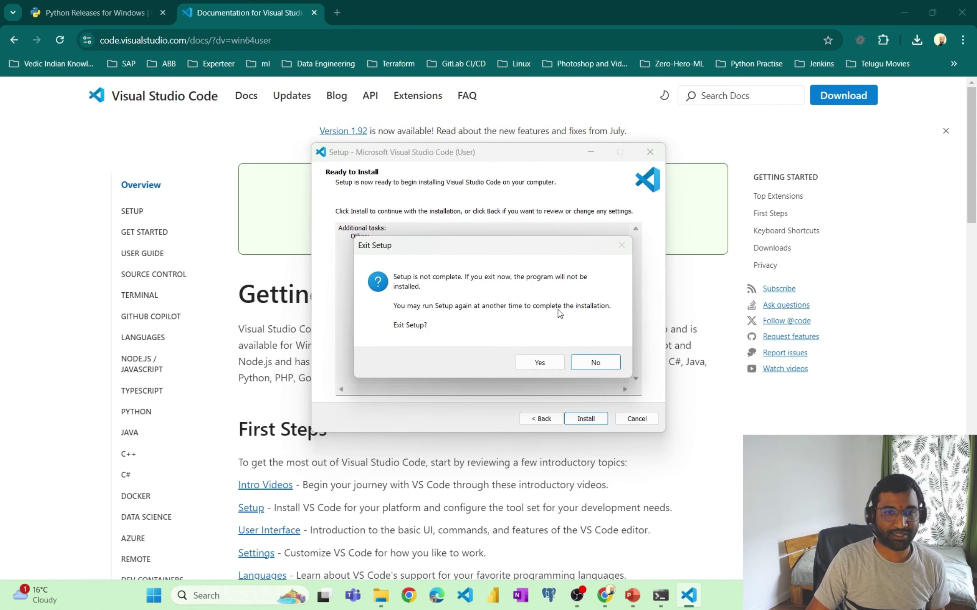
{"action": "left_click", "coordinate": [540, 362]}
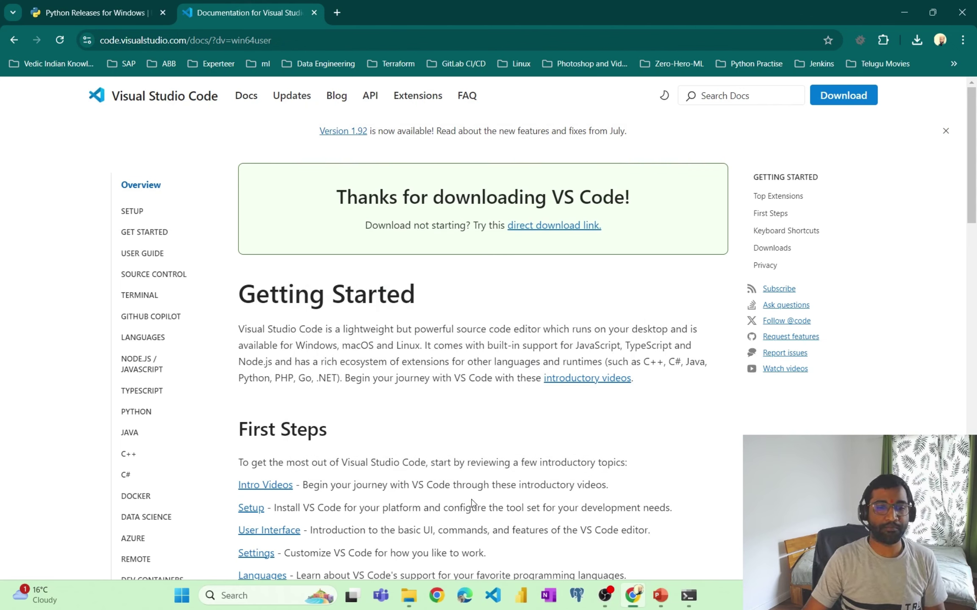
- Switch to Visual Studio Code and start a new file in the scripts folder, trying the names demo.c and demo.c++
{"action": "left_click", "coordinate": [493, 596]}
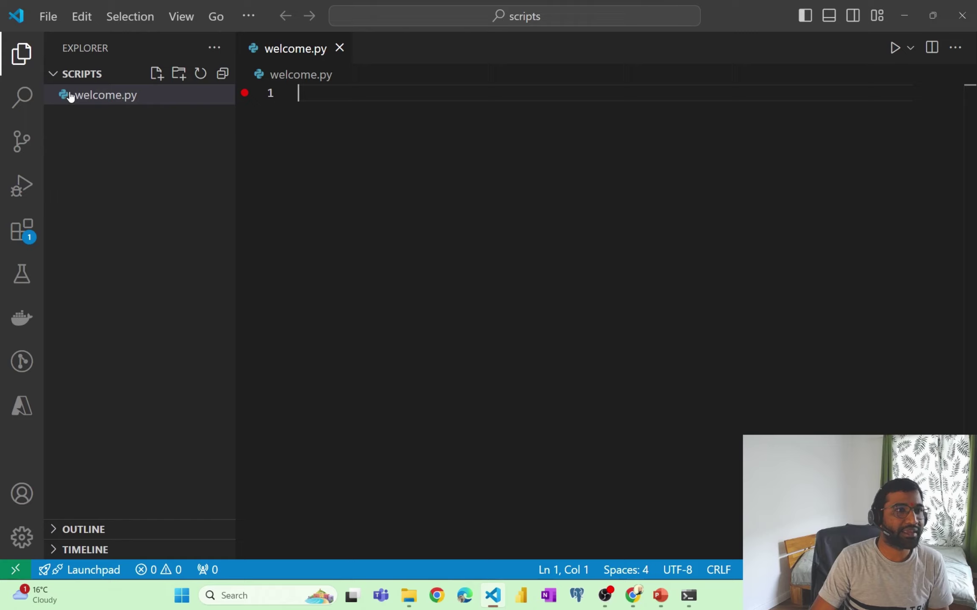
{"action": "left_click", "coordinate": [161, 76]}
{"action": "type", "text": "demo.c"}
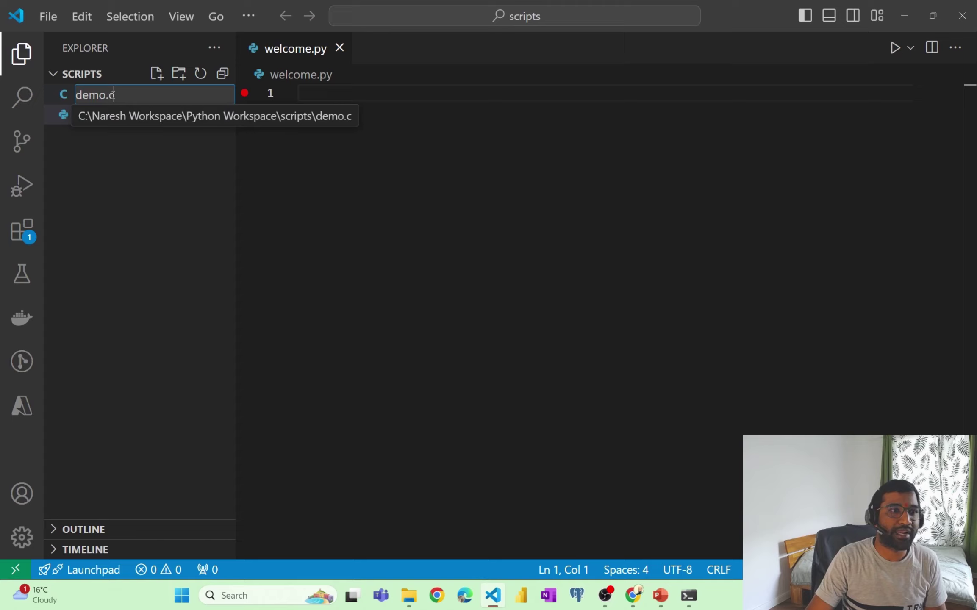
{"action": "left_click_drag", "start_coordinate": [114, 94], "coordinate": [109, 94]}
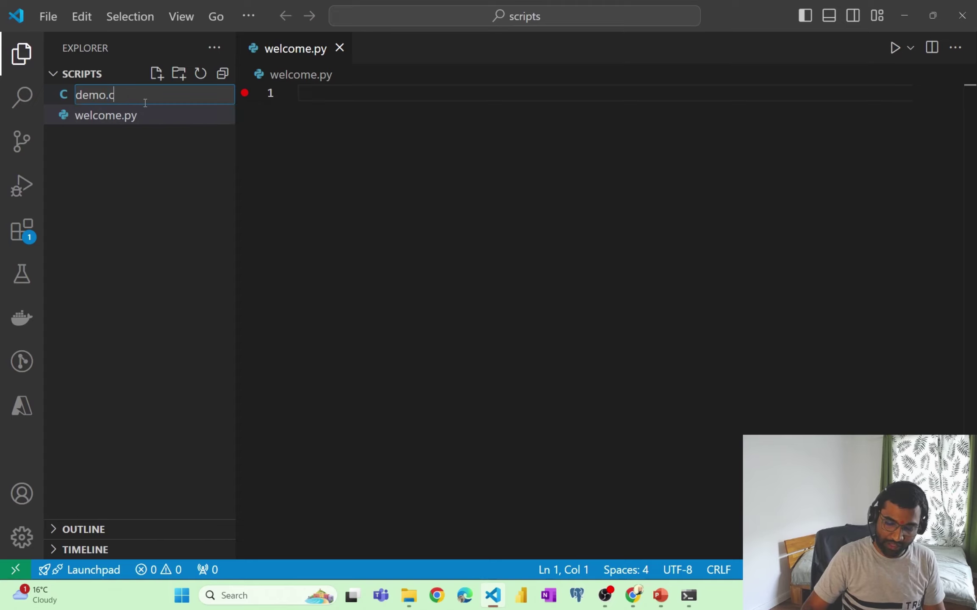
{"action": "type", "text": "++"}
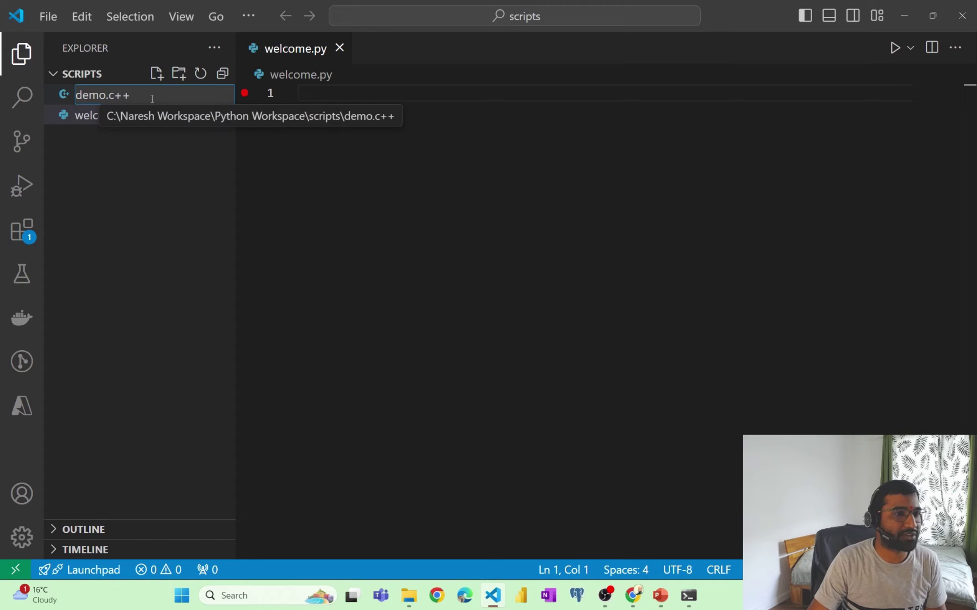
- Replace the extension in the new file's name so it reads demo.java
{"action": "key", "text": "BackSpace"}
{"action": "key", "text": "BackSpace"}
{"action": "key", "text": "BackSpace"}
{"action": "type", "text": "jaav"}
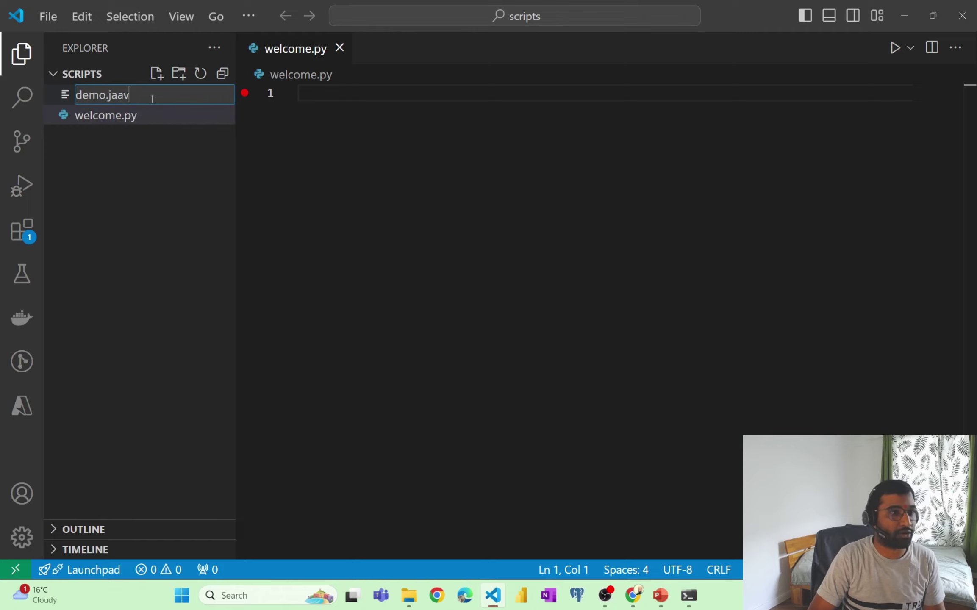
{"action": "key", "text": "BackSpace"}
{"action": "key", "text": "BackSpace"}
{"action": "type", "text": "va"}
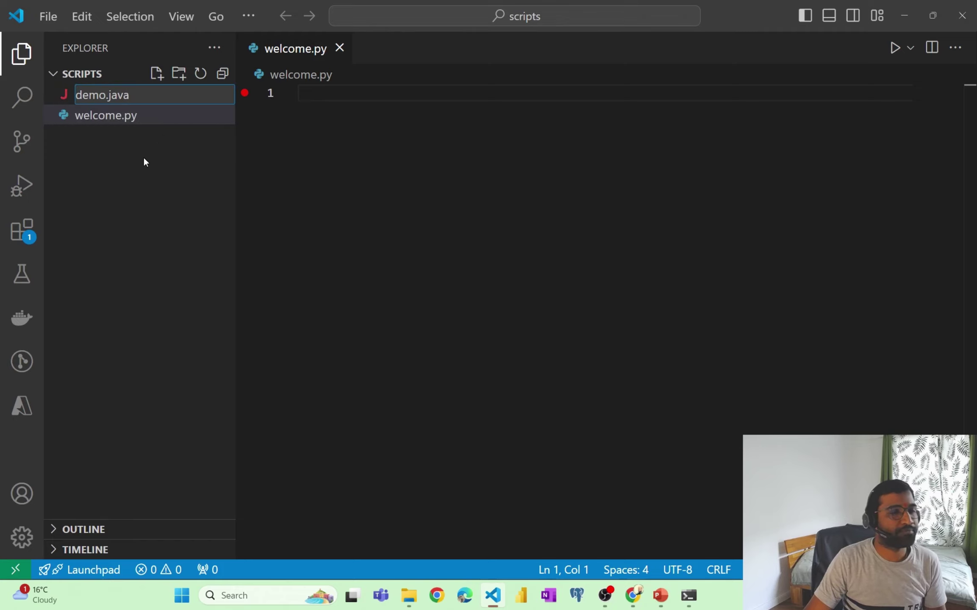
- Try demo.txt as the new file's name, and create the file as demo.py
{"action": "key", "text": "BackSpace"}
{"action": "key", "text": "BackSpace"}
{"action": "key", "text": "BackSpace"}
{"action": "key", "text": "BackSpace"}
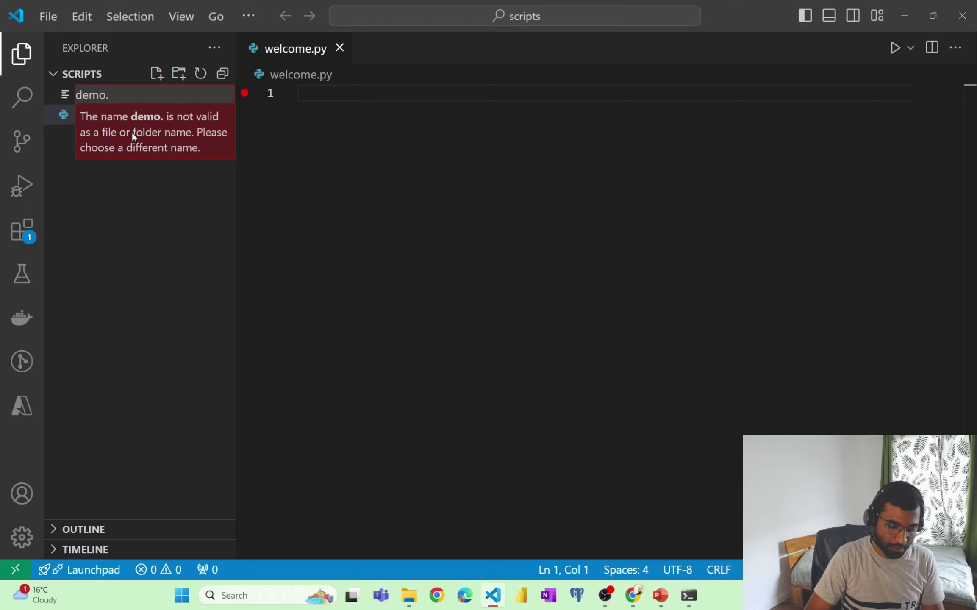
{"action": "type", "text": "txt"}
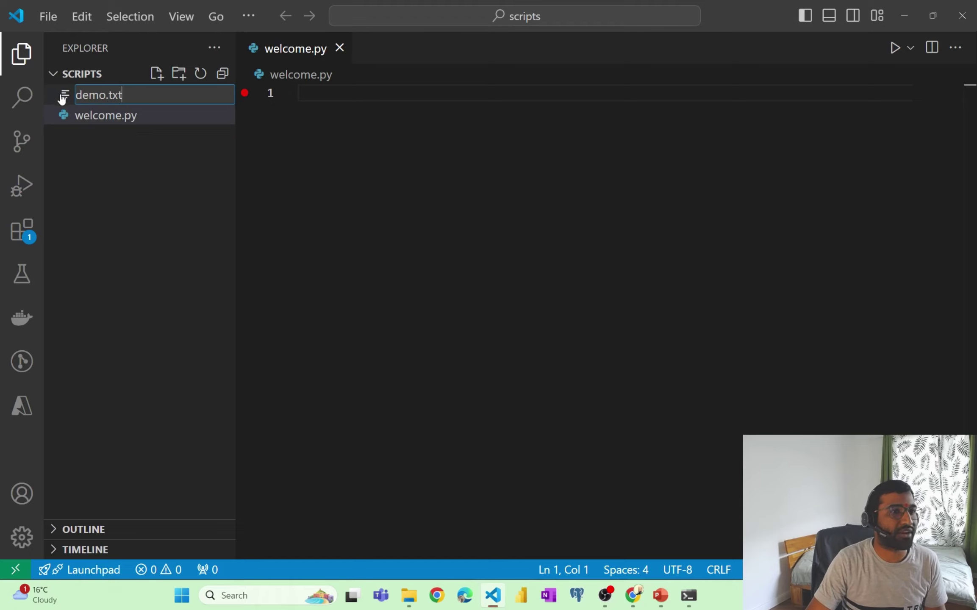
{"action": "key", "text": "BackSpace"}
{"action": "key", "text": "BackSpace"}
{"action": "key", "text": "BackSpace"}
{"action": "type", "text": "py"}
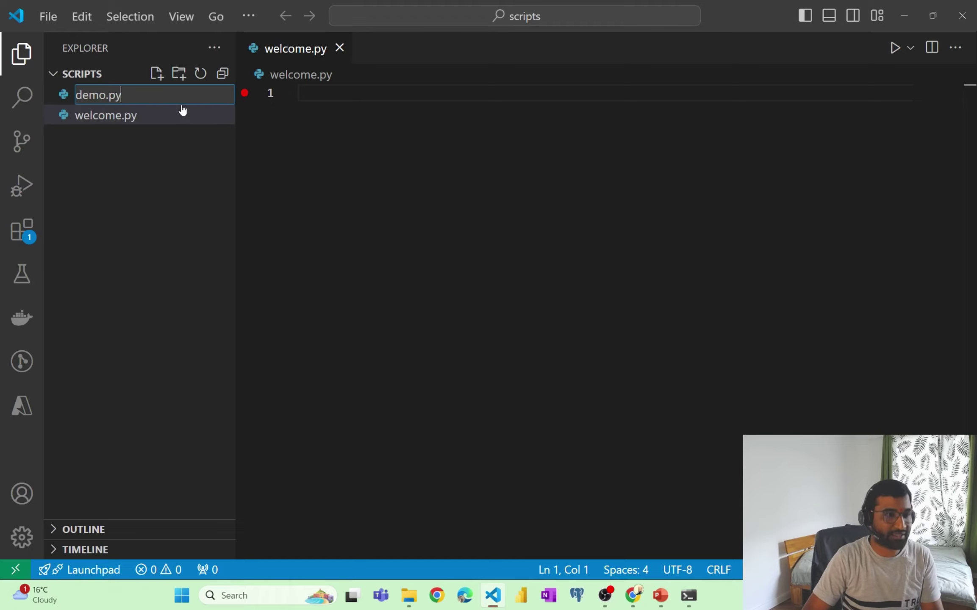
{"action": "key", "text": "Return"}
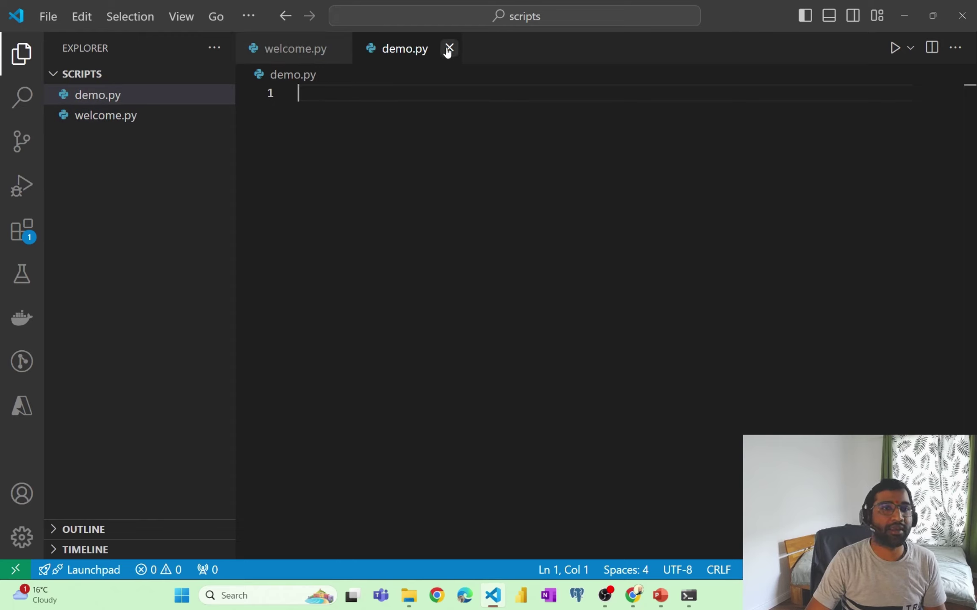
- Close demo.py in the editor and delete it from the scripts folder
{"action": "left_click", "coordinate": [448, 49]}
{"action": "left_click", "coordinate": [124, 96]}
{"action": "key", "text": "Delete"}
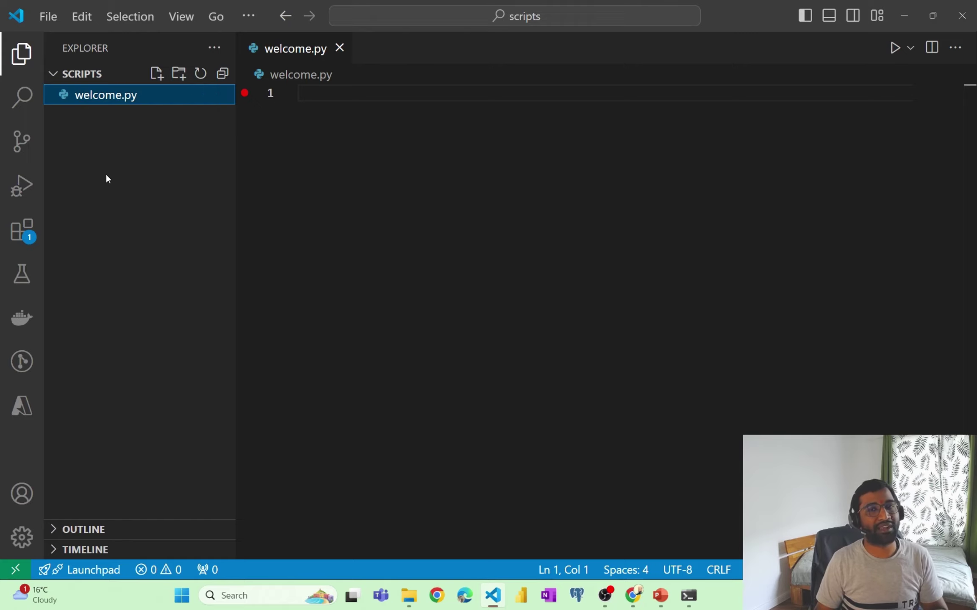
- Look at the Search view and its Search and Replace fields
{"action": "left_click", "coordinate": [23, 99]}
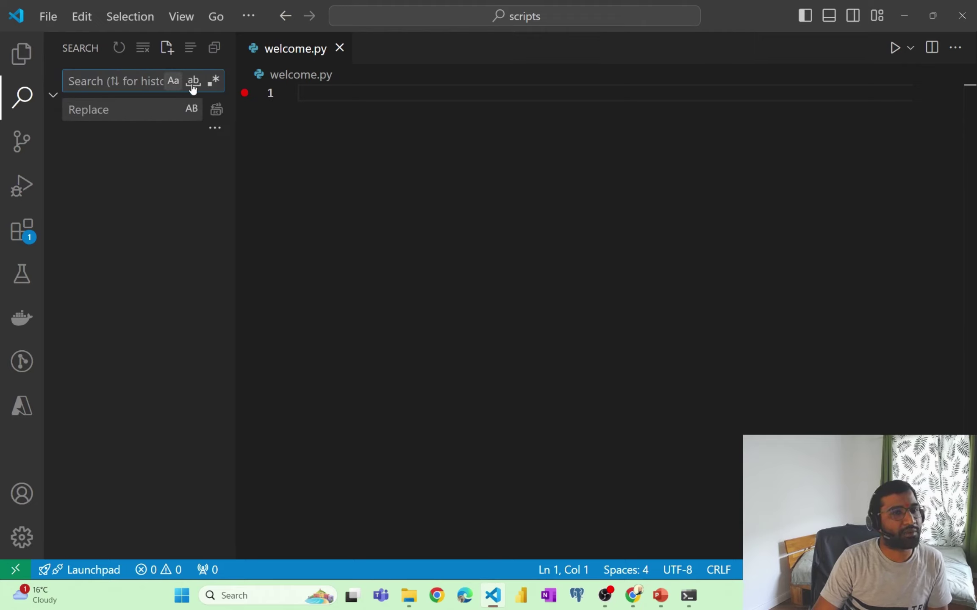
{"action": "left_click", "coordinate": [321, 97]}
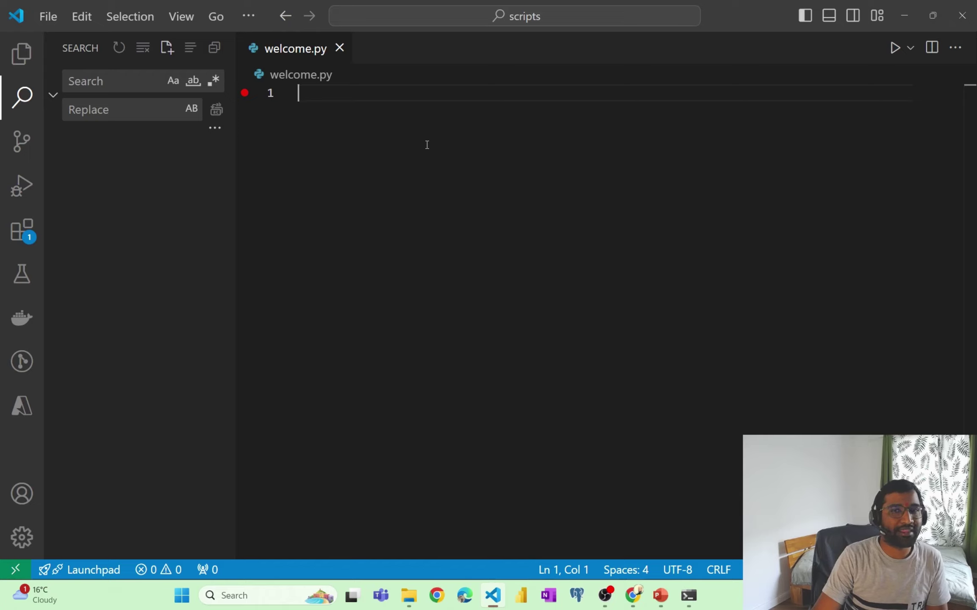
{"action": "left_click", "coordinate": [107, 87]}
{"action": "left_click", "coordinate": [107, 110]}
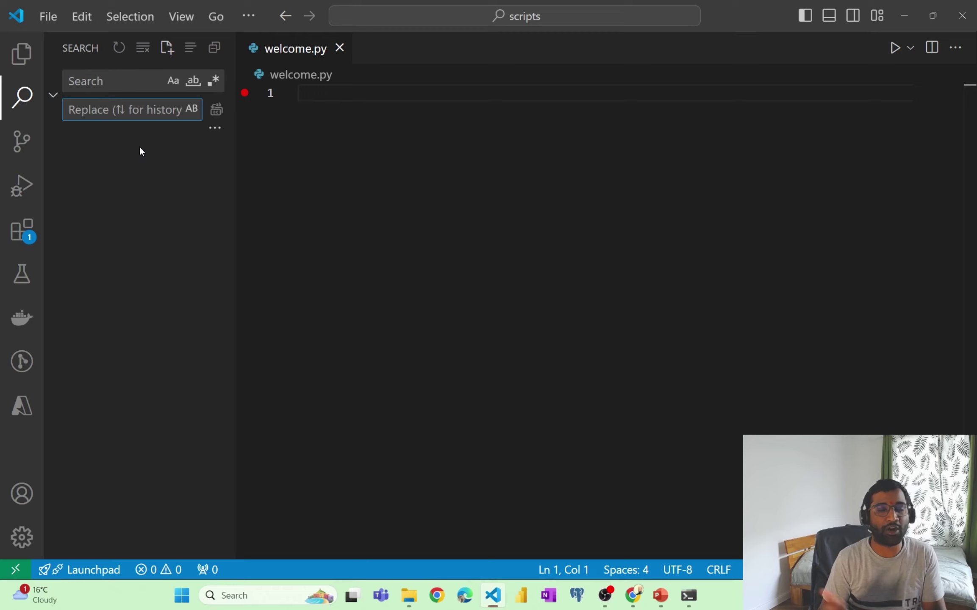
- Look at the Source Control view and the Run and Debug view
{"action": "left_click", "coordinate": [21, 142]}
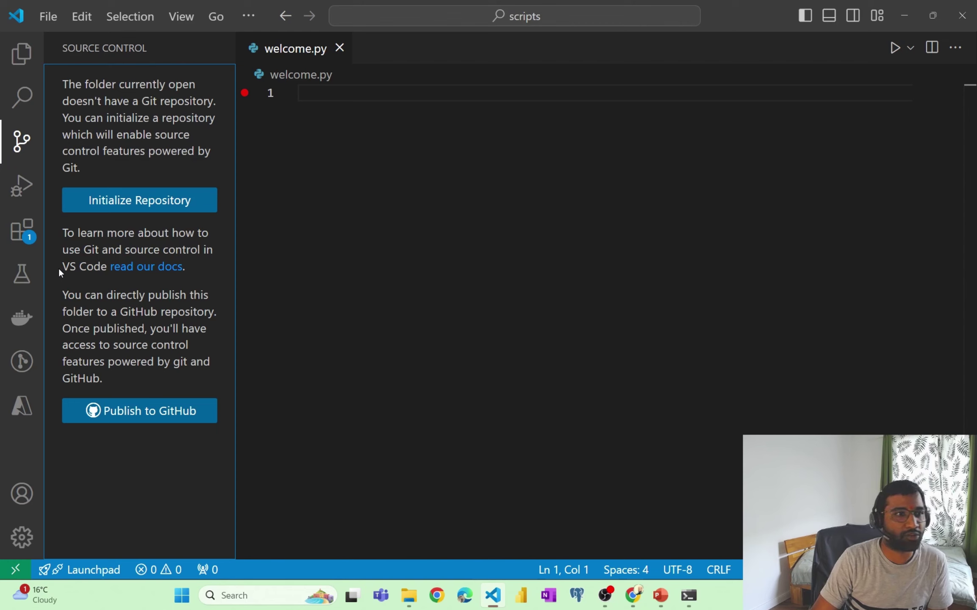
{"action": "left_click", "coordinate": [40, 186]}
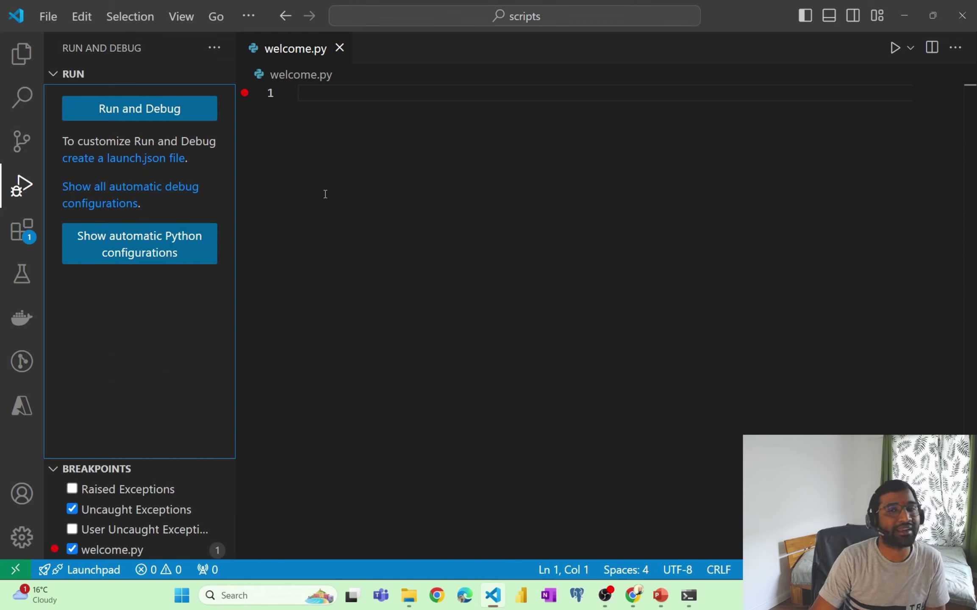
{"action": "left_click", "coordinate": [338, 185]}
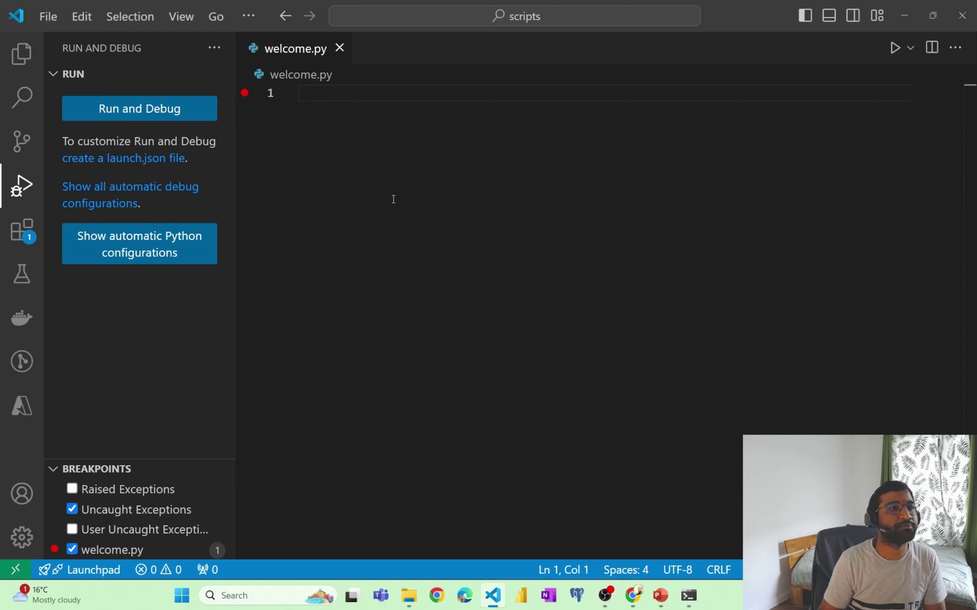
- Search the extensions for "python" and view the details of Microsoft's Python and Python Debugger extensions
{"action": "left_click", "coordinate": [22, 230]}
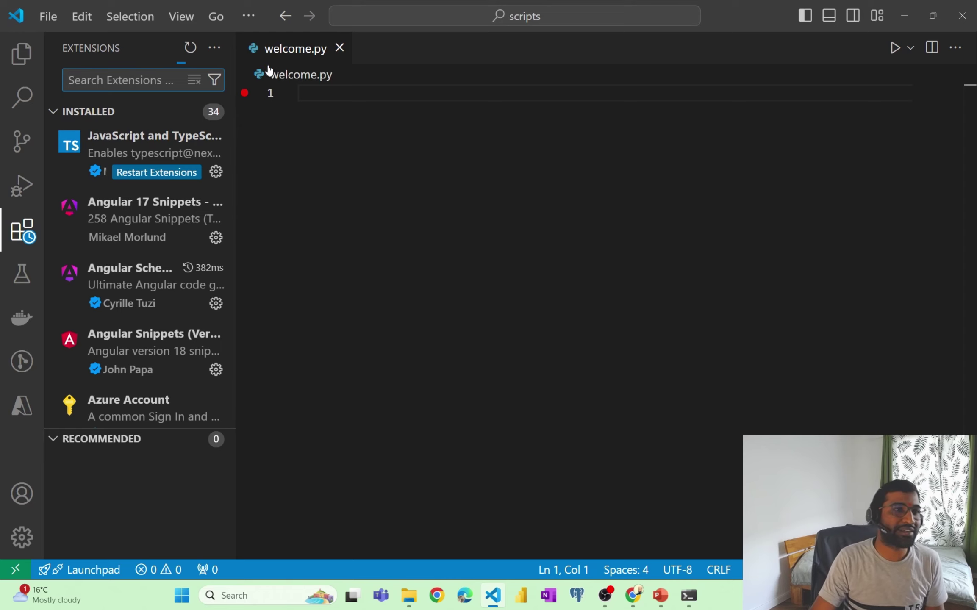
{"action": "type", "text": "python"}
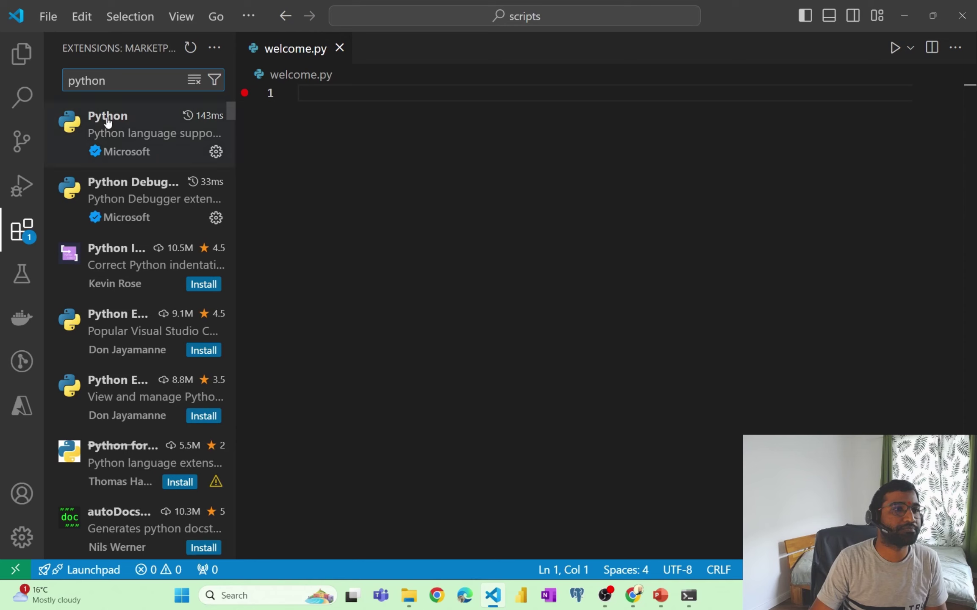
{"action": "left_click", "coordinate": [132, 151]}
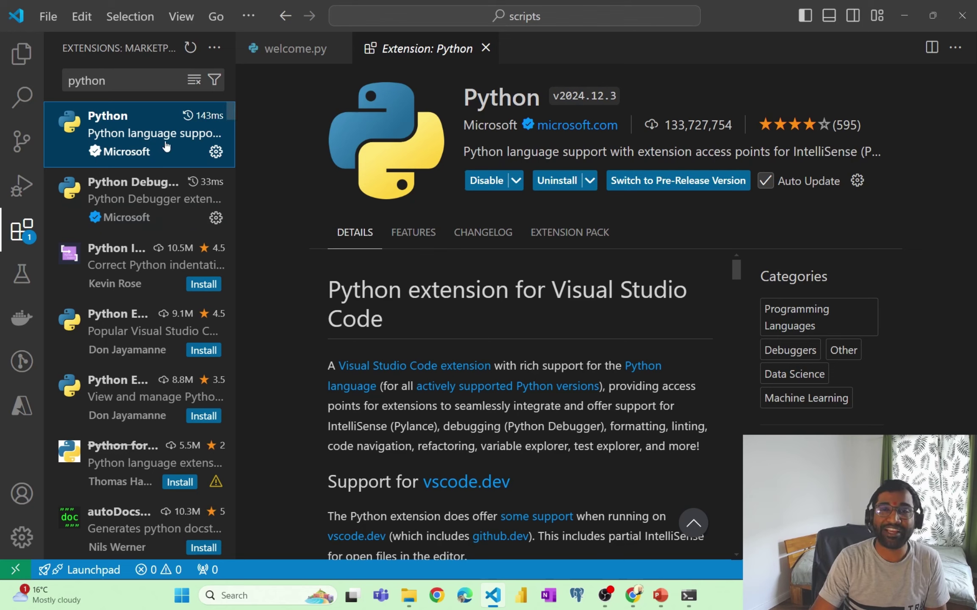
{"action": "left_click", "coordinate": [115, 194]}
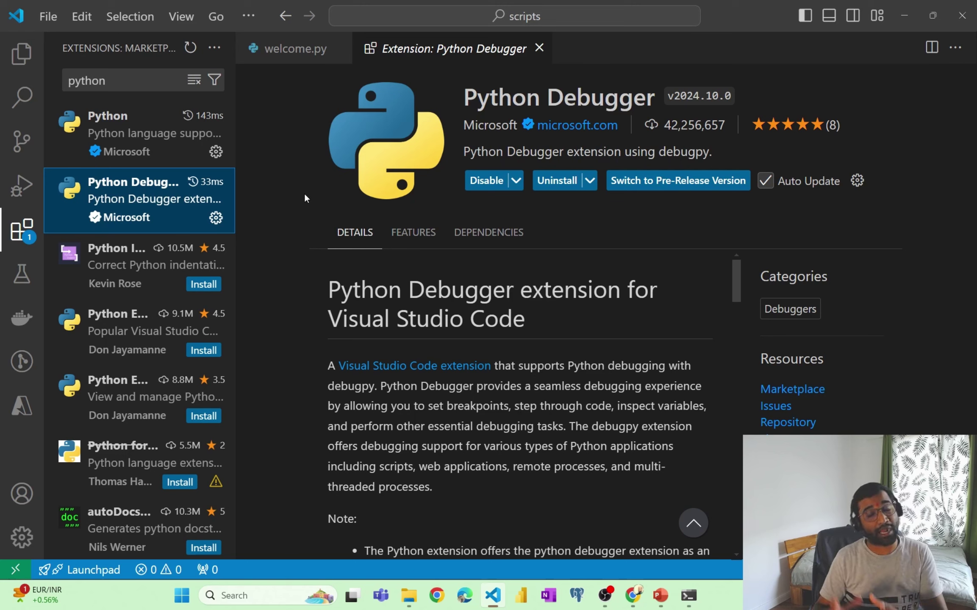
- Close the Python Debugger extension page and return to the Explorer beside welcome.py
{"action": "left_click", "coordinate": [21, 54]}
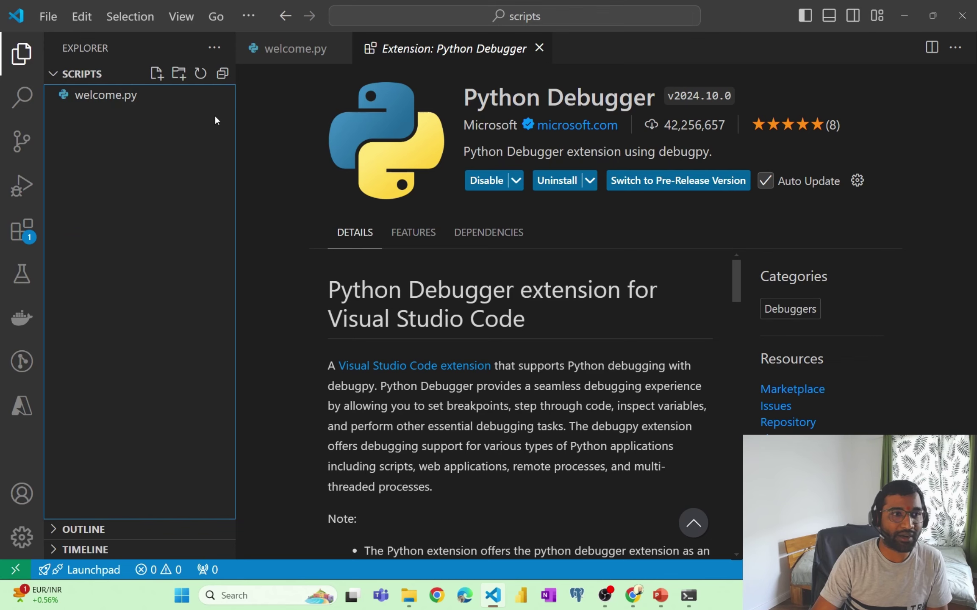
{"action": "left_click", "coordinate": [22, 54]}
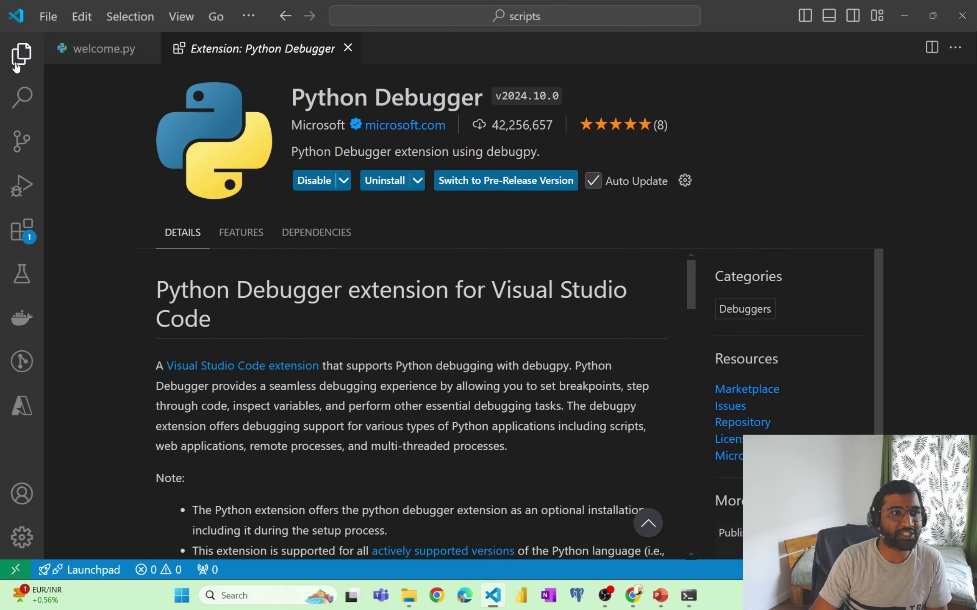
{"action": "left_click", "coordinate": [348, 47]}
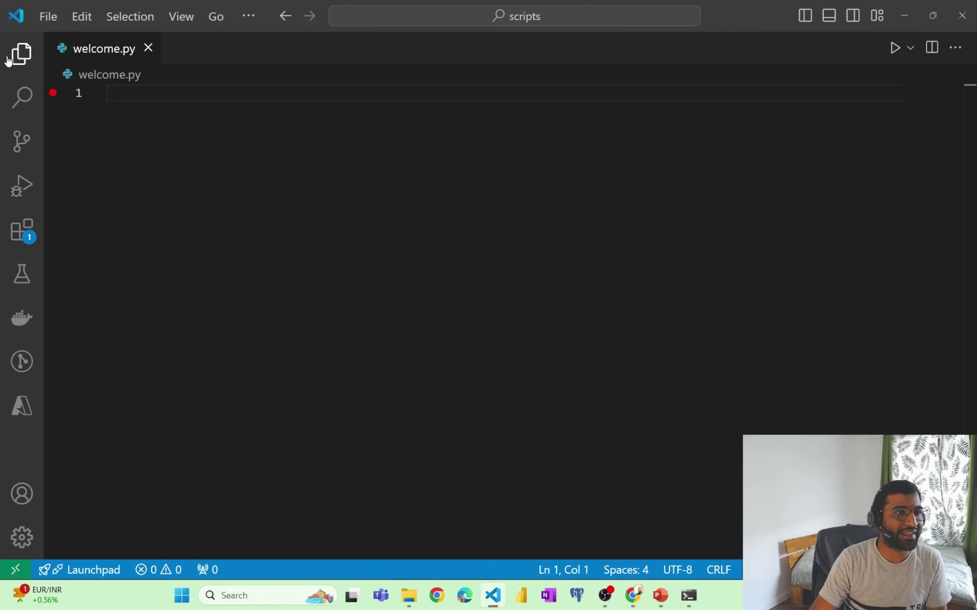
{"action": "left_click", "coordinate": [22, 53]}
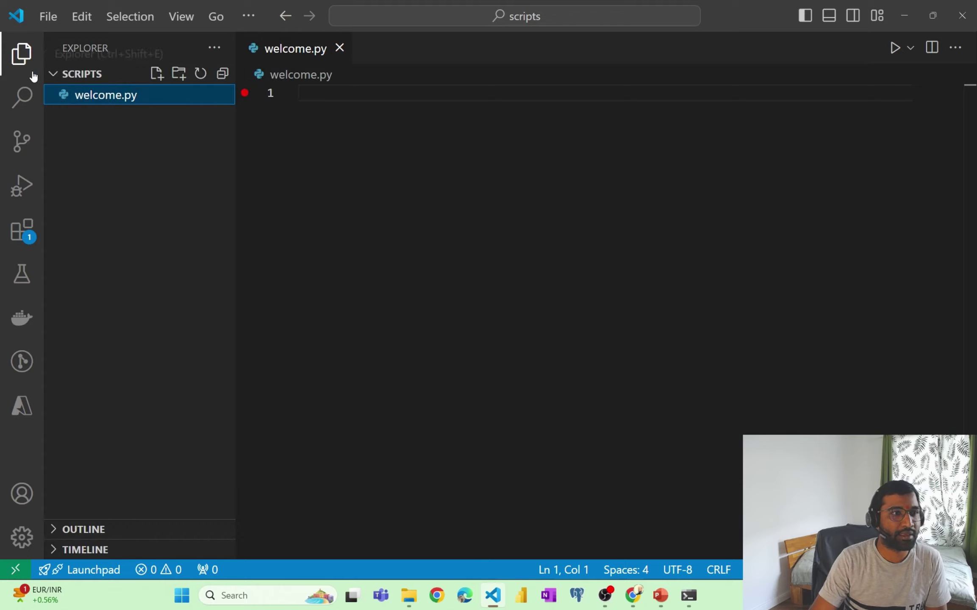
- Hide and show the Explorer again, and collapse and re-expand the scripts folder
{"action": "left_click", "coordinate": [21, 54]}
{"action": "left_click", "coordinate": [21, 54]}
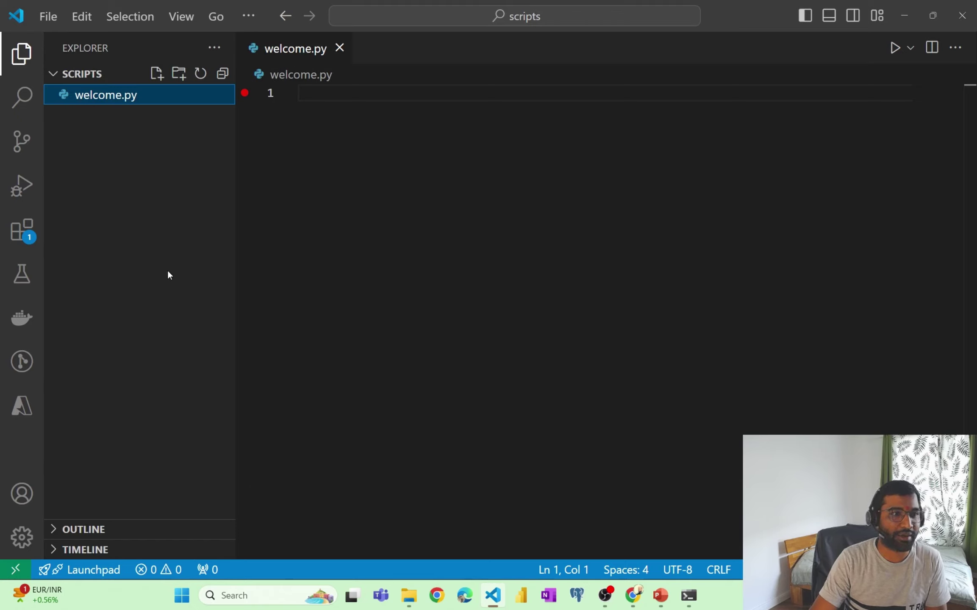
{"action": "left_click", "coordinate": [55, 74]}
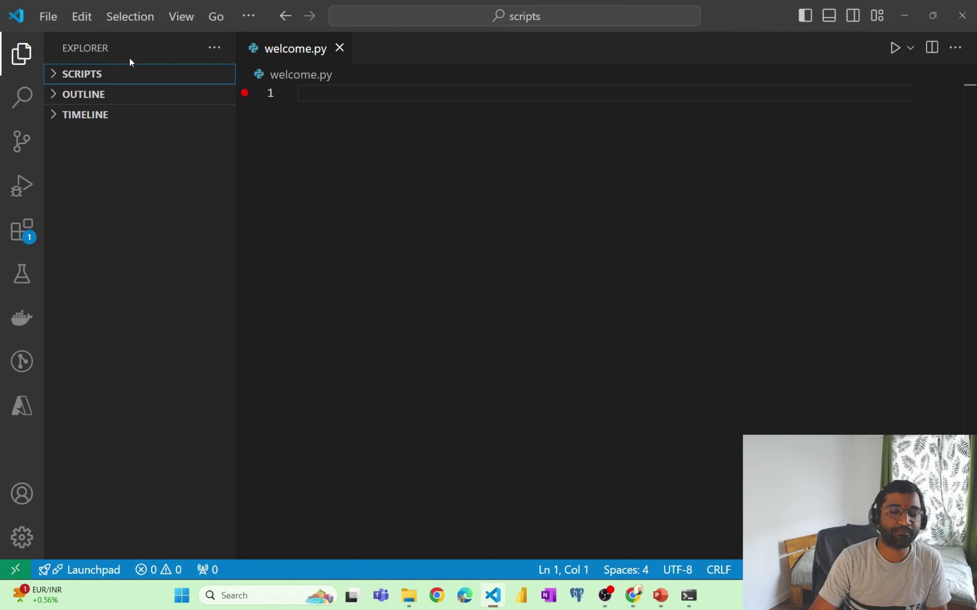
{"action": "left_click", "coordinate": [51, 74]}
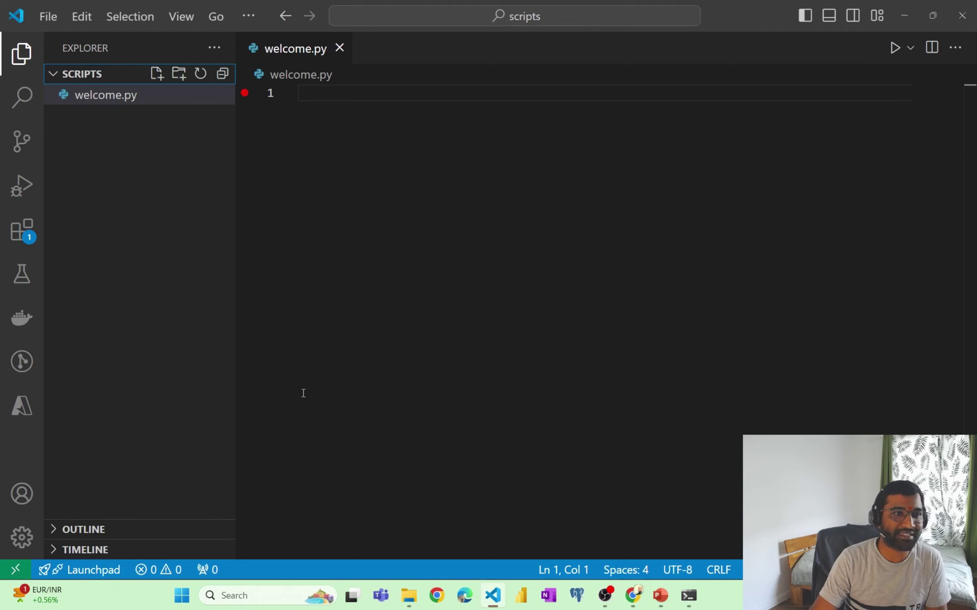
- Look over the File commands and open a new Visual Studio Code window
{"action": "left_click", "coordinate": [52, 21]}
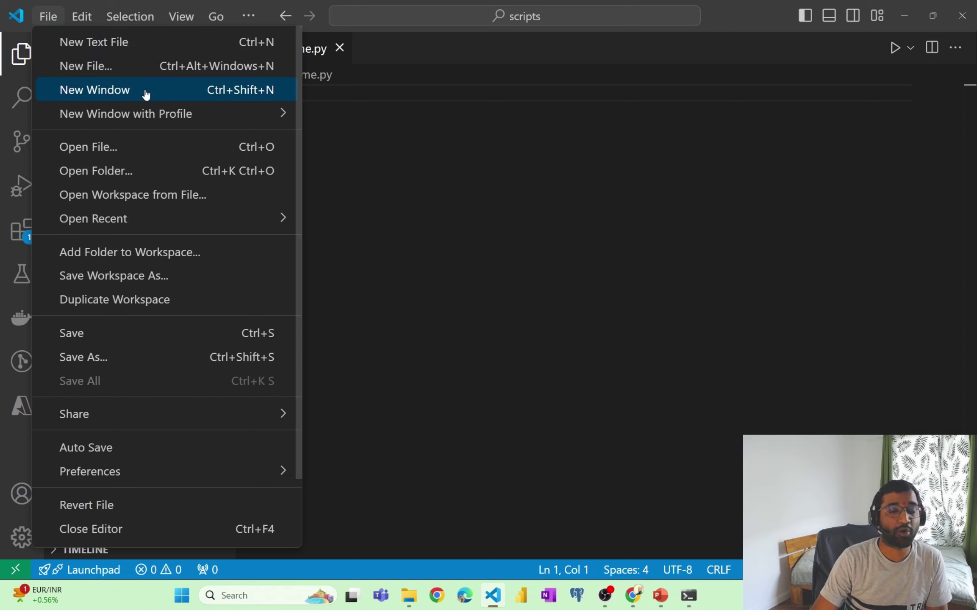
{"action": "left_click", "coordinate": [794, 140]}
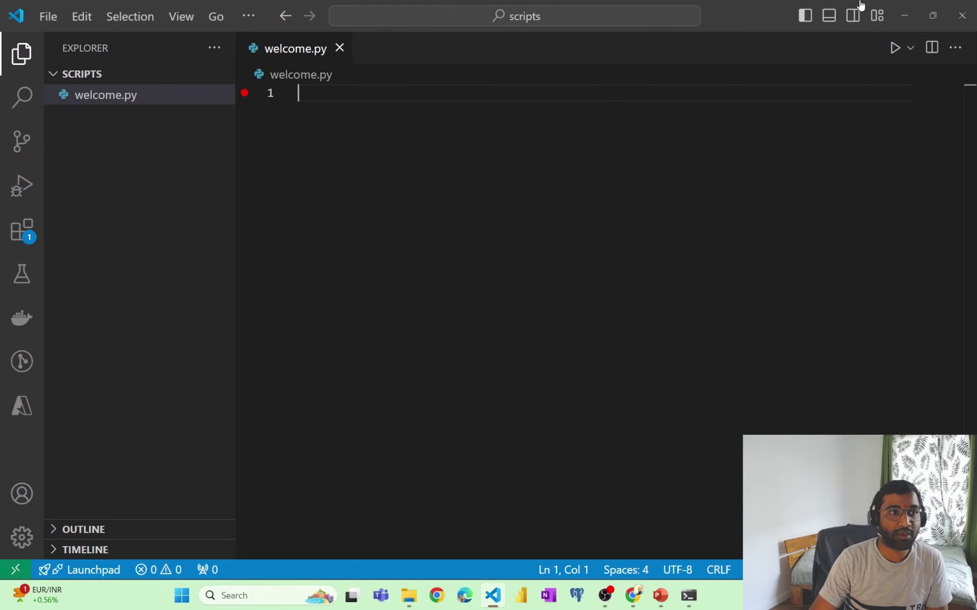
{"action": "left_click", "coordinate": [47, 16]}
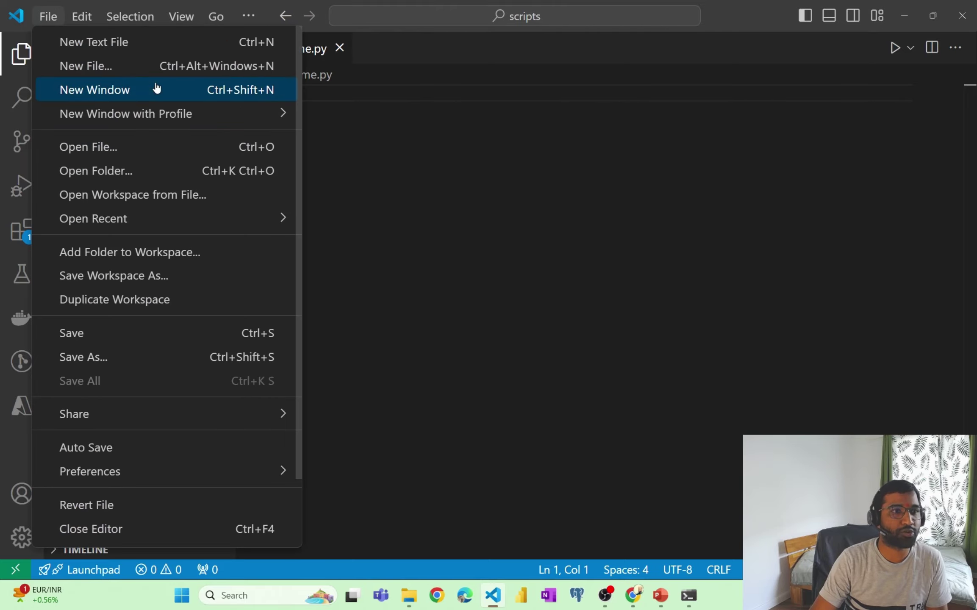
{"action": "left_click", "coordinate": [145, 92]}
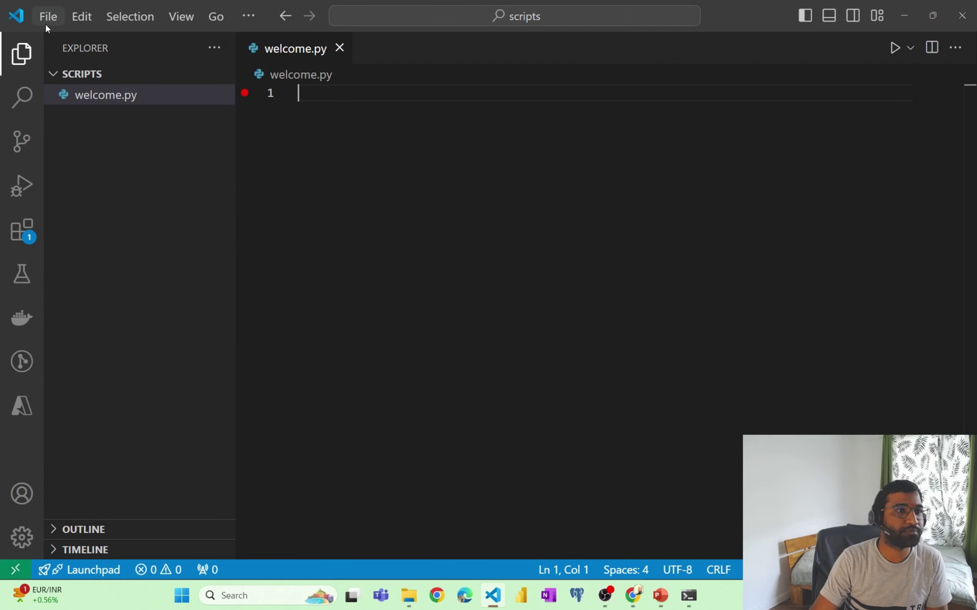
- Use Open File to open the welcome Python file from the Python Workspace scripts folder
{"action": "left_click", "coordinate": [46, 25]}
{"action": "mouse_move", "coordinate": [94, 114]}
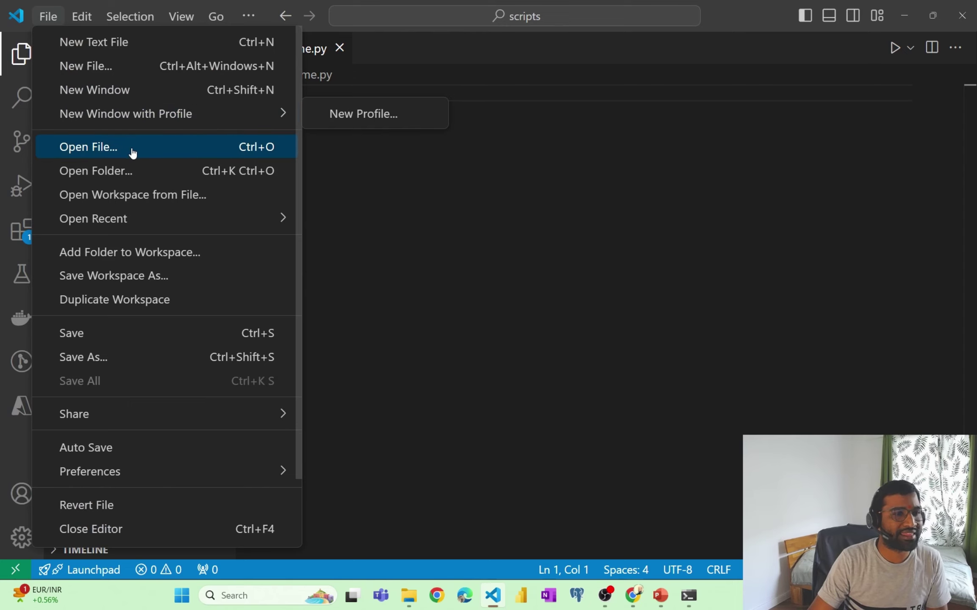
{"action": "left_click", "coordinate": [110, 151]}
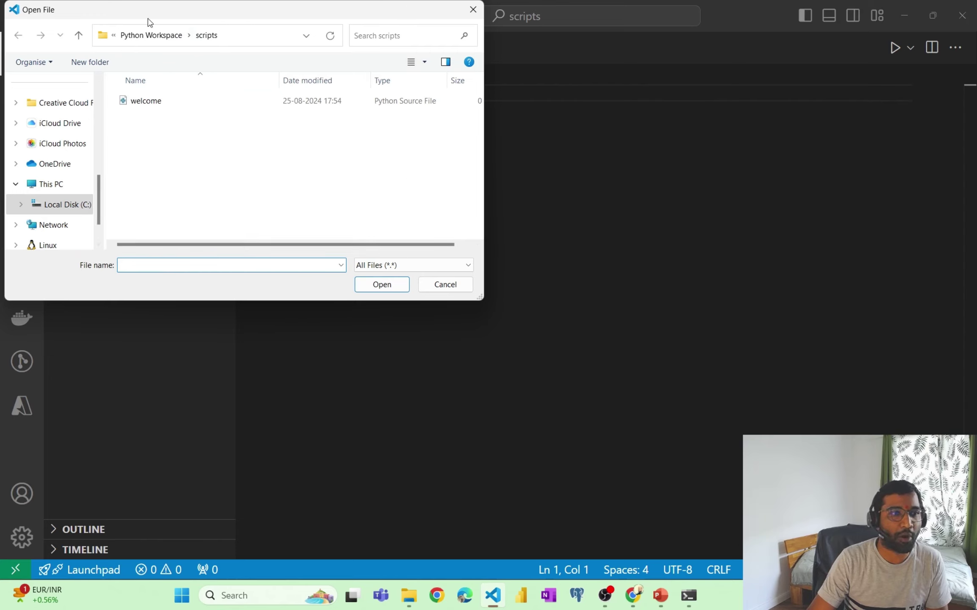
{"action": "double_click", "coordinate": [148, 102]}
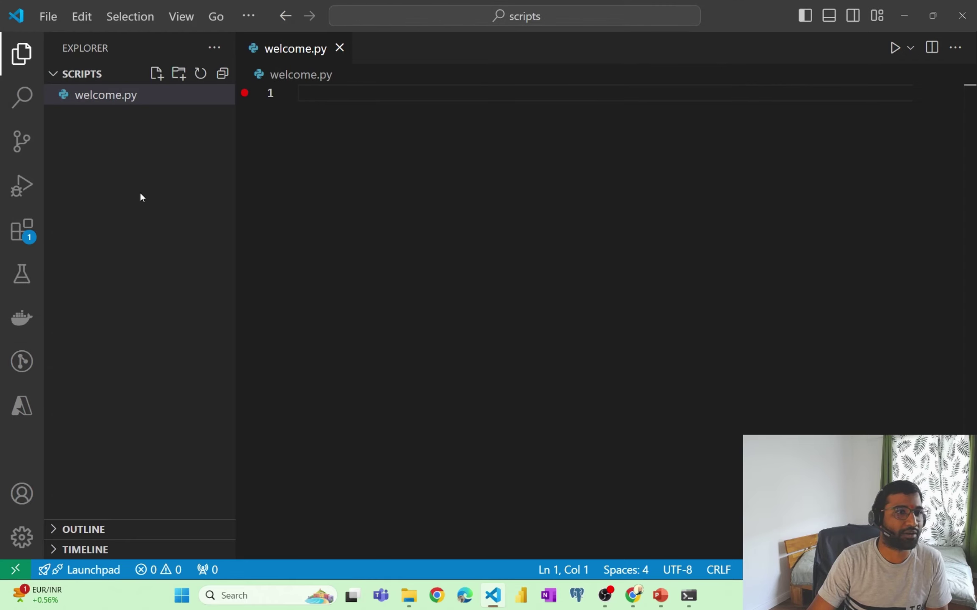
- Look over the File commands and write a print statement with the presenter's first name in single quotes in welcome.py
{"action": "left_click", "coordinate": [49, 17]}
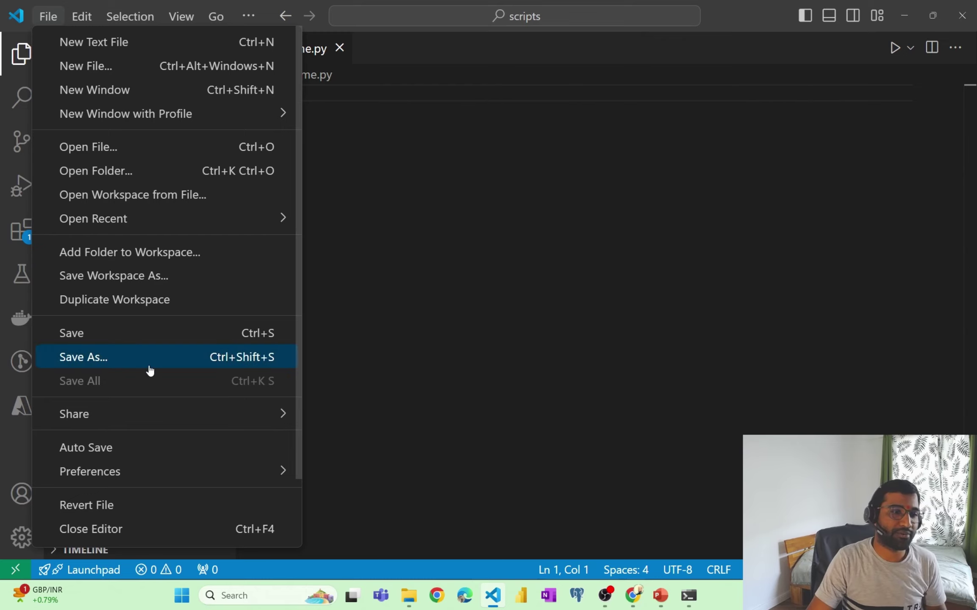
{"action": "left_click", "coordinate": [476, 107]}
{"action": "type", "text": "print"}
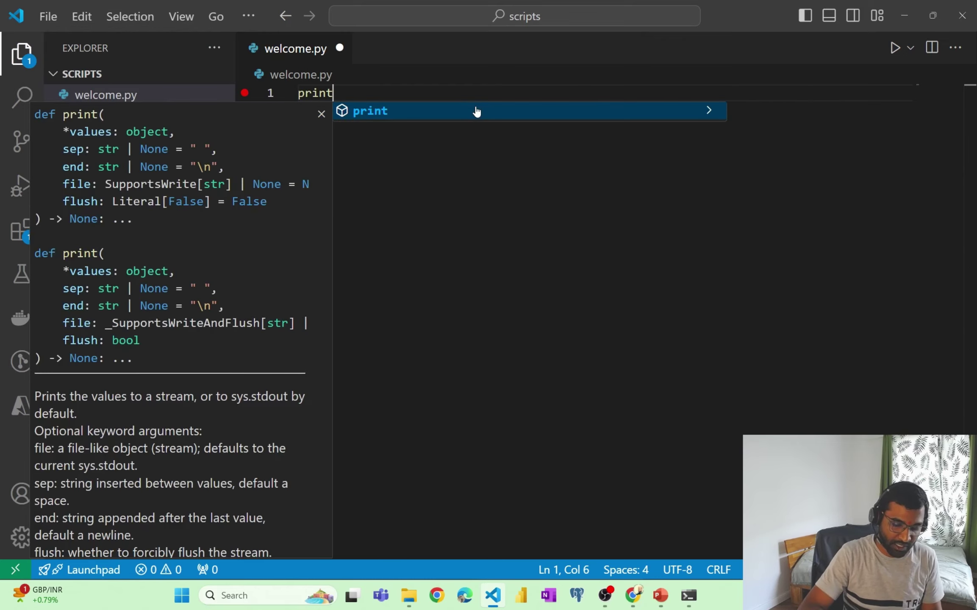
{"action": "type", "text": "('Naresh"}
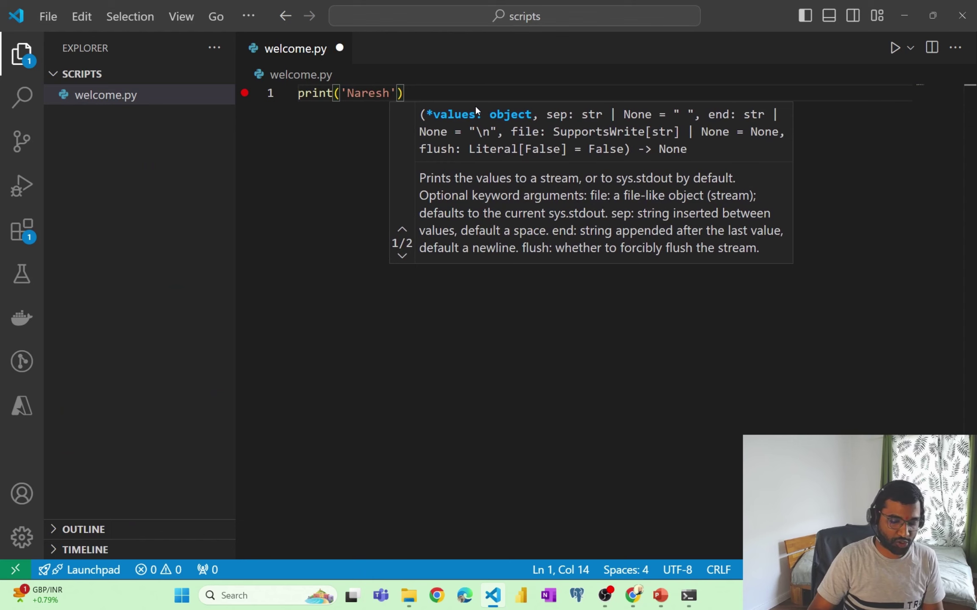
{"action": "type", "text": "'"}
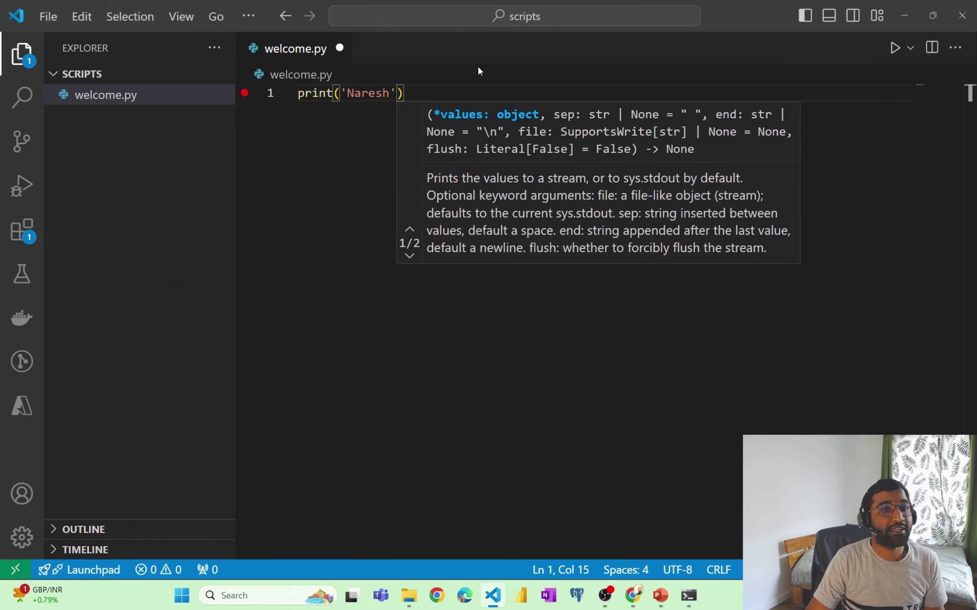
{"action": "type", "text": ")"}
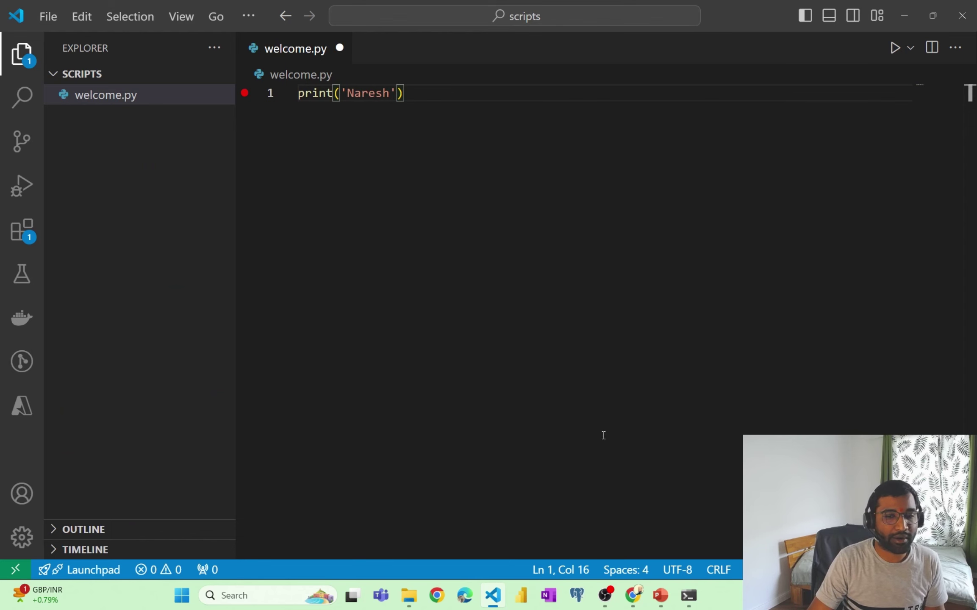
- Switch to Command Prompt, start the Python interpreter and begin a print( call to compare its lack of code assistance
{"action": "left_click", "coordinate": [689, 595]}
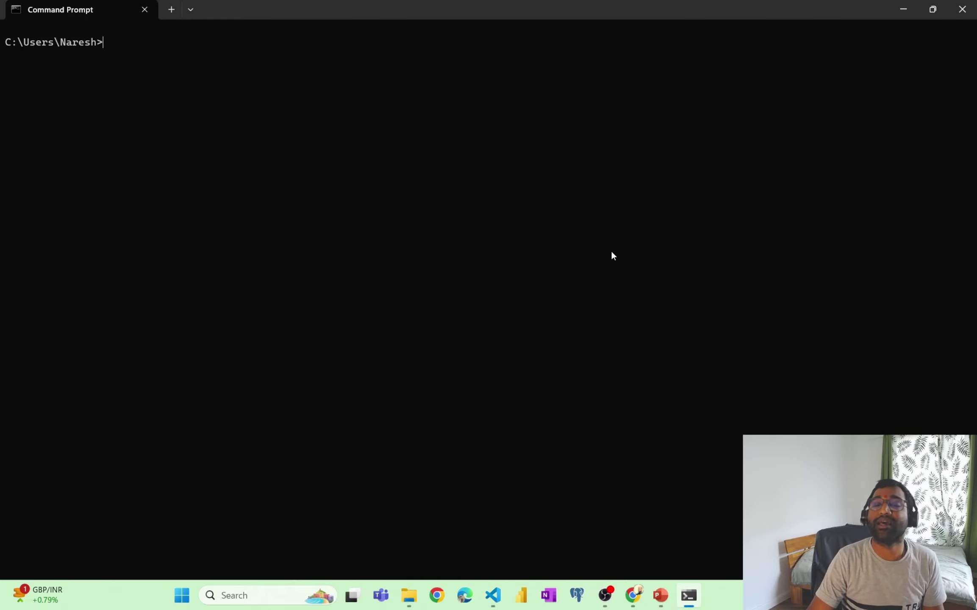
{"action": "key", "text": "alt+Tab"}
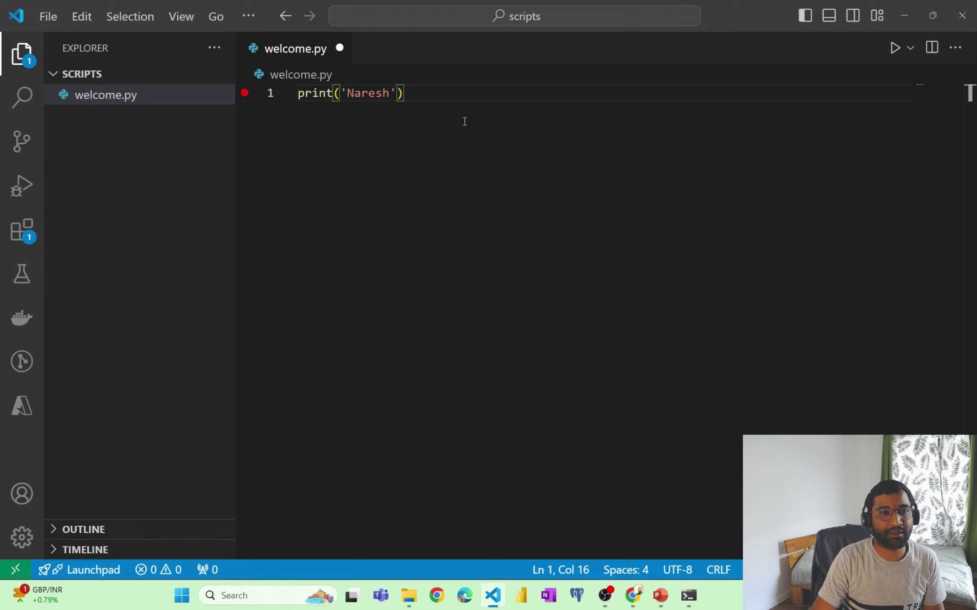
{"action": "key", "text": "alt+Tab"}
{"action": "type", "text": "python"}
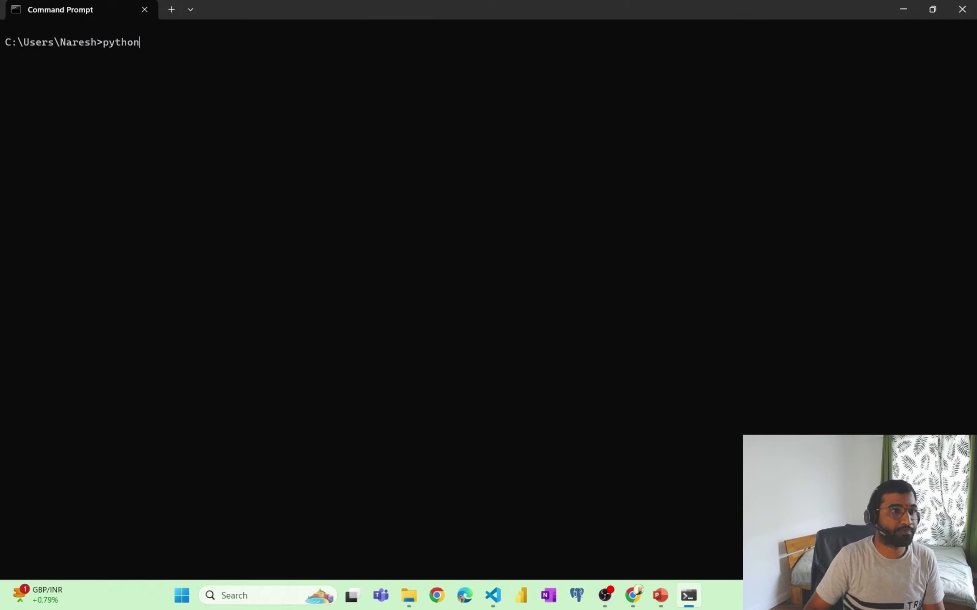
{"action": "key", "text": "Return"}
{"action": "type", "text": "print("}
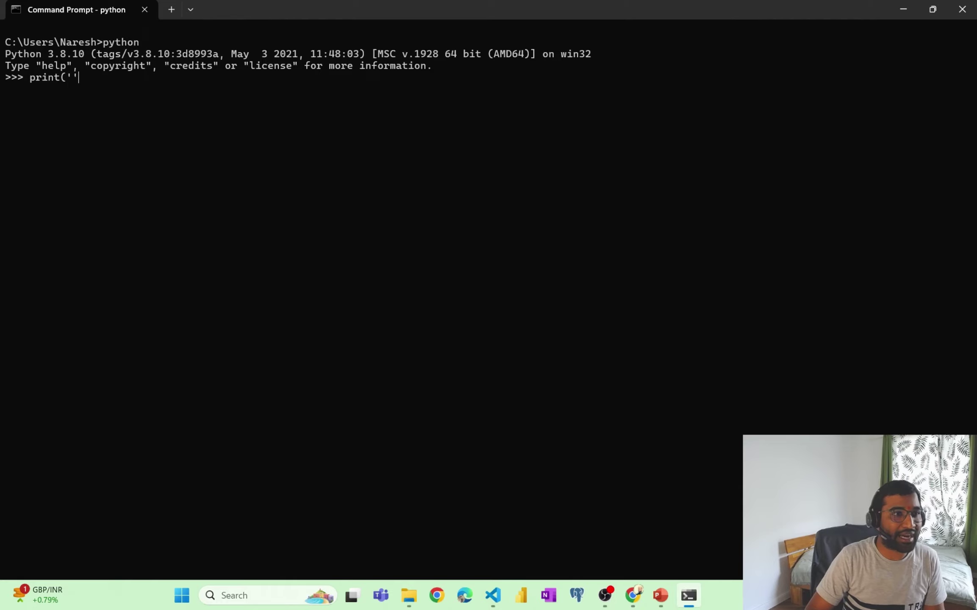
{"action": "type", "text": "'')"}
{"action": "key", "text": "BackSpace"}
{"action": "key", "text": "BackSpace"}
{"action": "key", "text": "BackSpace"}
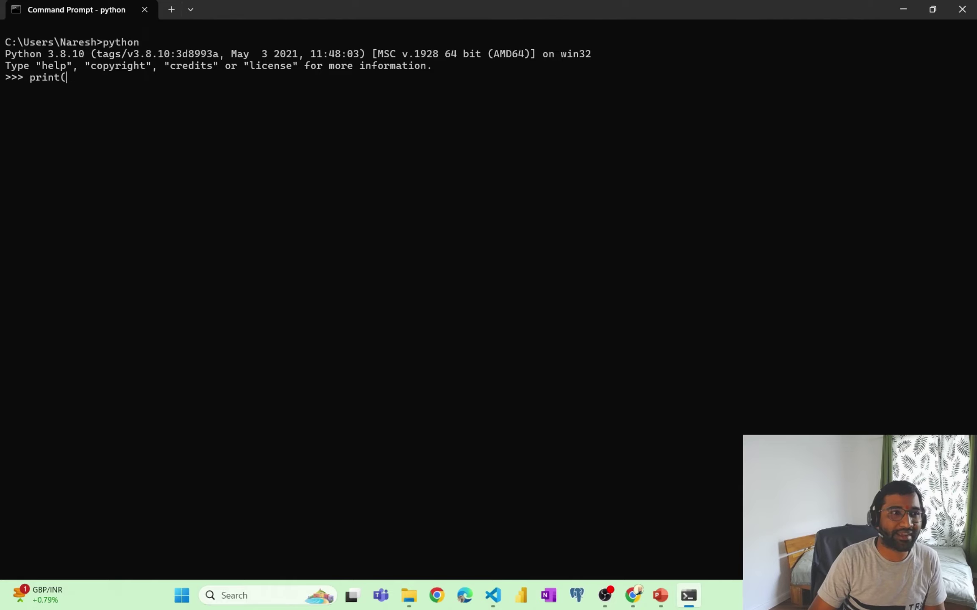
- Return to Visual Studio Code, retype the print statement with the first name in welcome.py, and clear the file's contents
{"action": "key", "text": "alt+Tab"}
{"action": "key", "text": "ctrl+a"}
{"action": "type", "text": "print("}
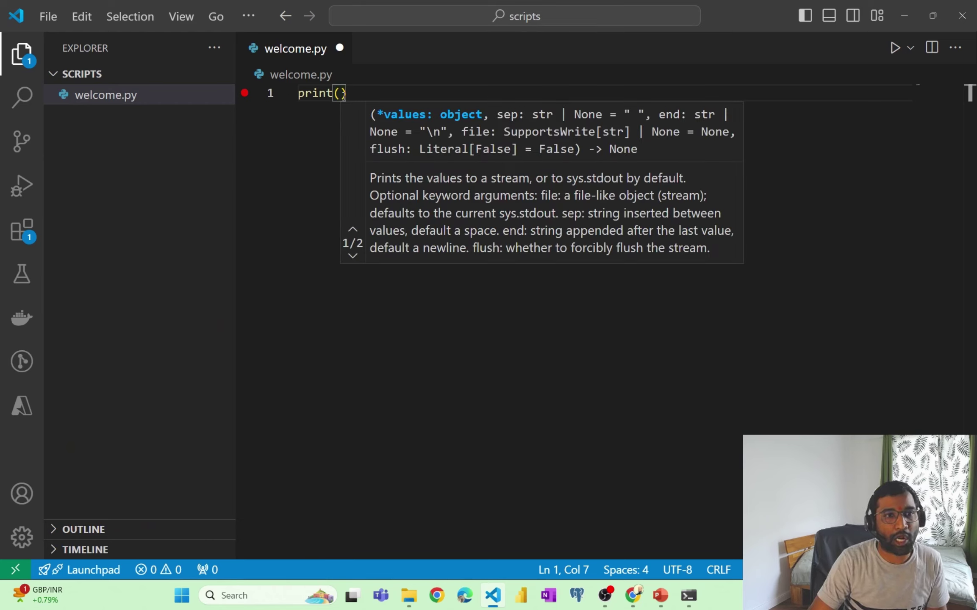
{"action": "left_click", "coordinate": [346, 93]}
{"action": "left_click_drag", "start_coordinate": [346, 93], "coordinate": [342, 92]}
{"action": "left_click", "coordinate": [342, 91]}
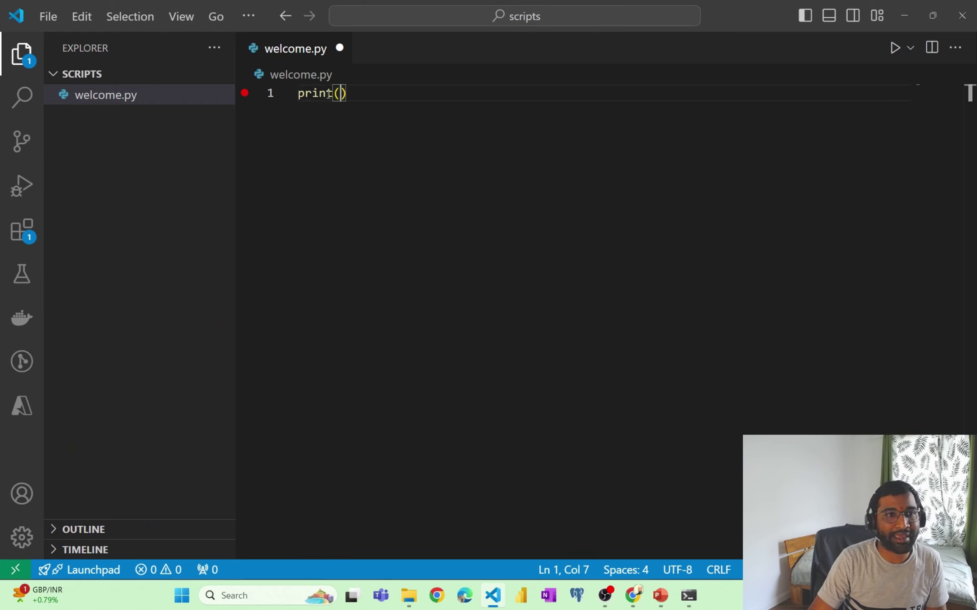
{"action": "mouse_move", "coordinate": [325, 94]}
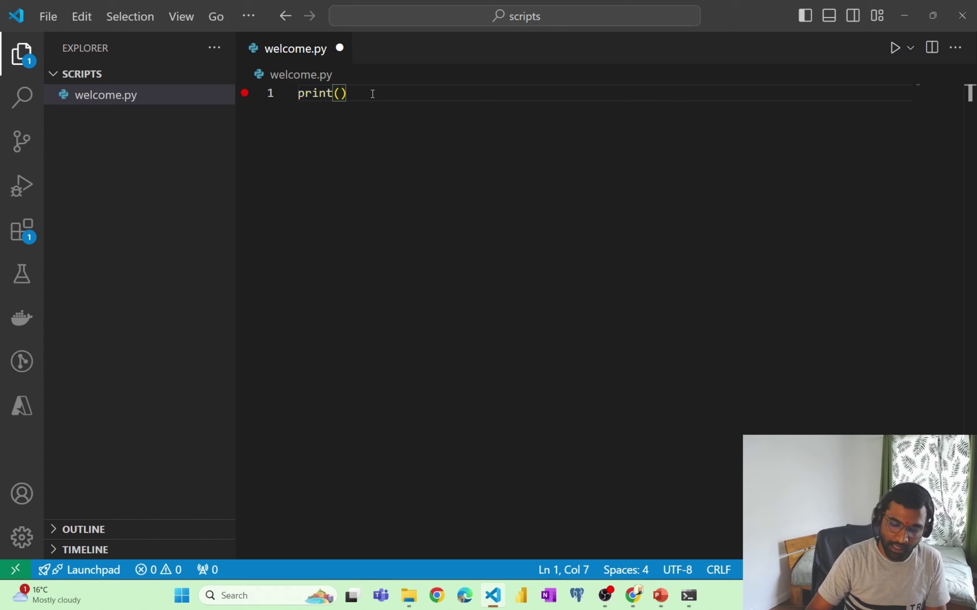
{"action": "type", "text": "'"}
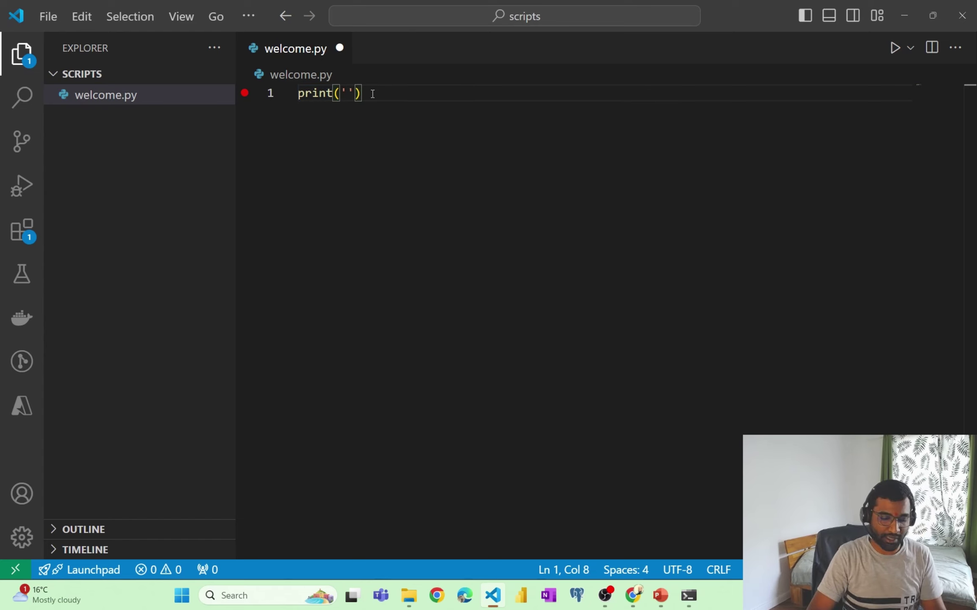
{"action": "type", "text": "Naresh')"}
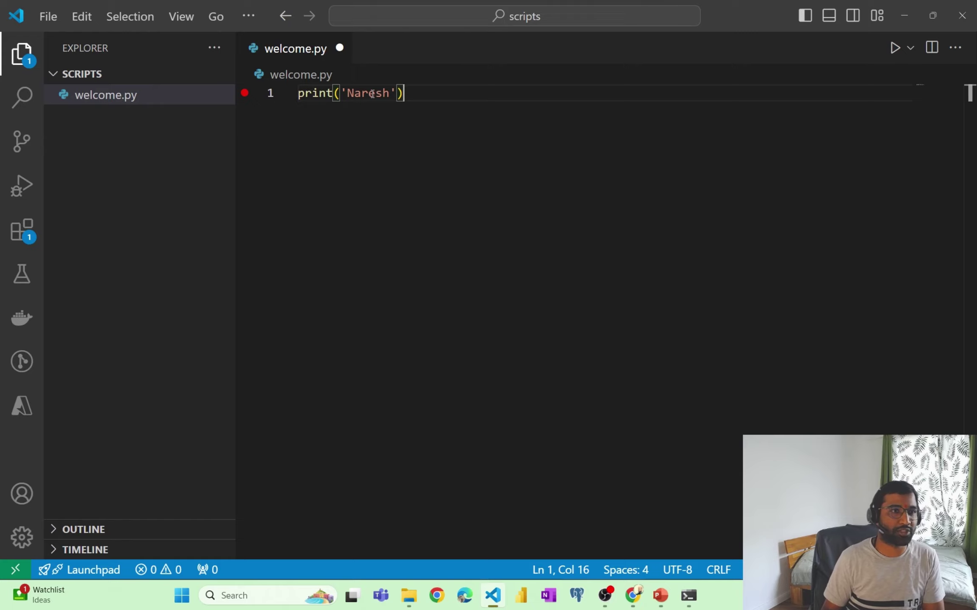
{"action": "key", "text": "ctrl+a"}
{"action": "key", "text": "BackSpace"}
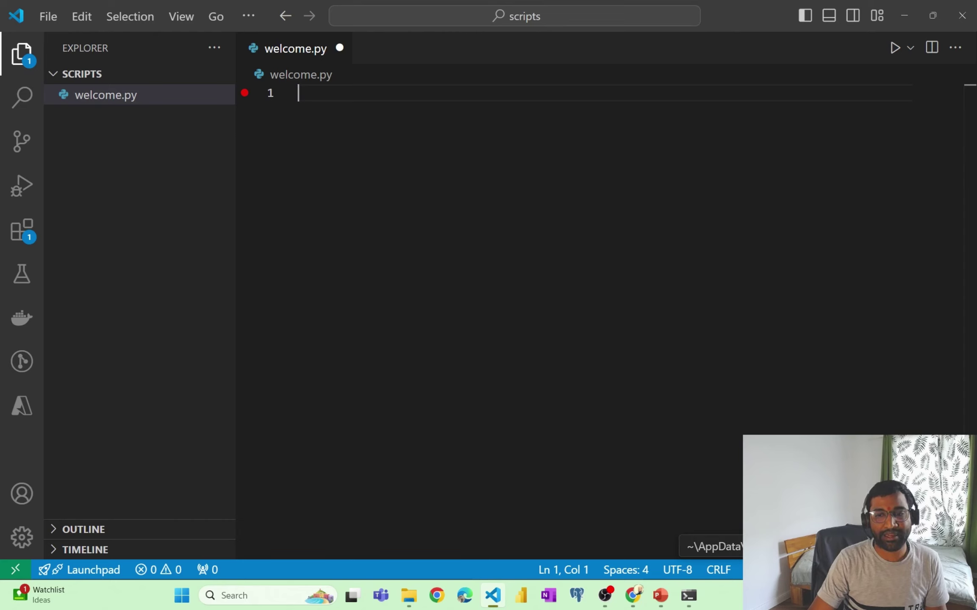
- View the available Python interpreters without choosing another, and set the language mode of welcome.py to C++
{"action": "left_click", "coordinate": [806, 569]}
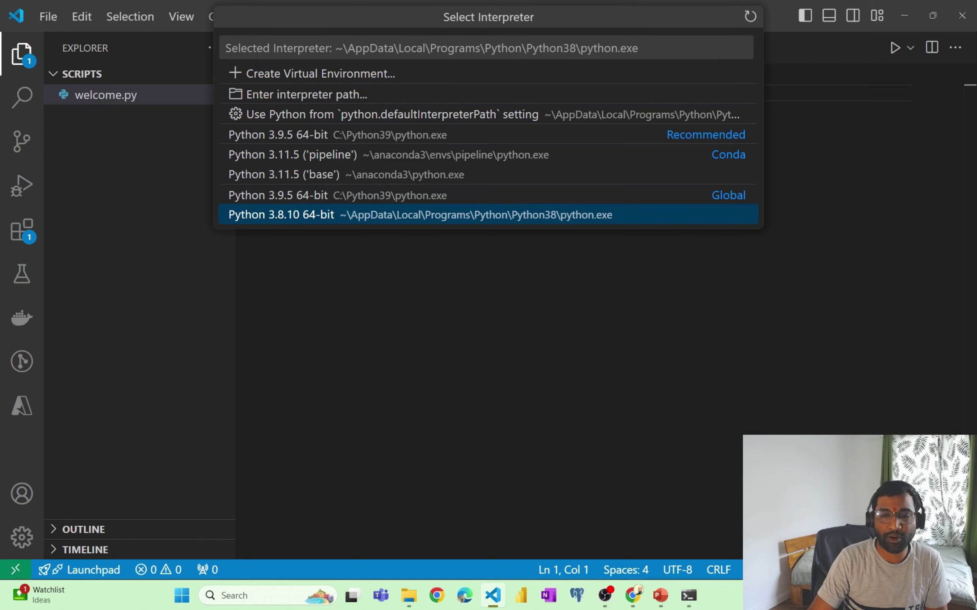
{"action": "left_click", "coordinate": [815, 345]}
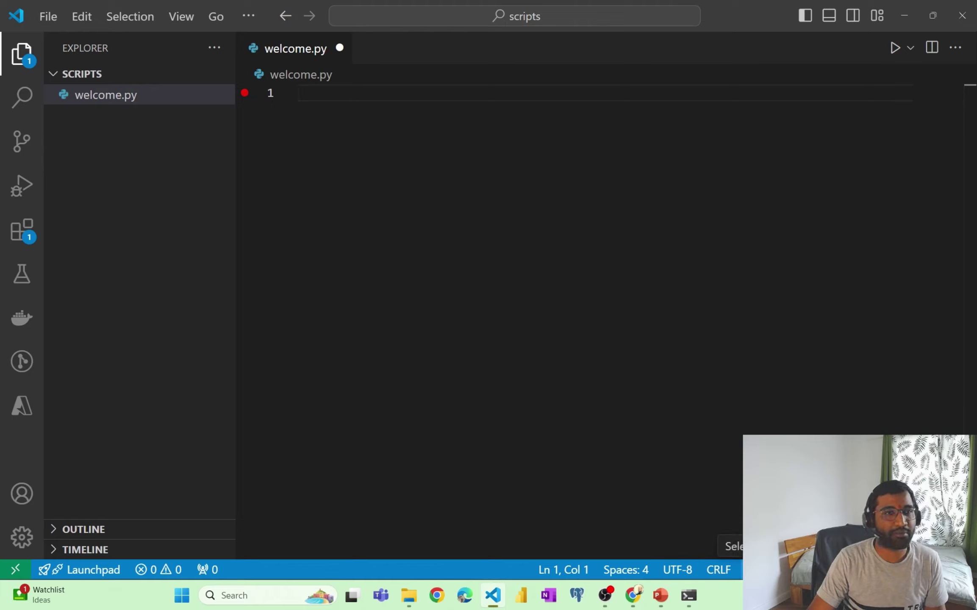
{"action": "left_click", "coordinate": [758, 570]}
{"action": "scroll", "coordinate": [407, 182], "scroll_direction": "down", "scroll_amount": 2}
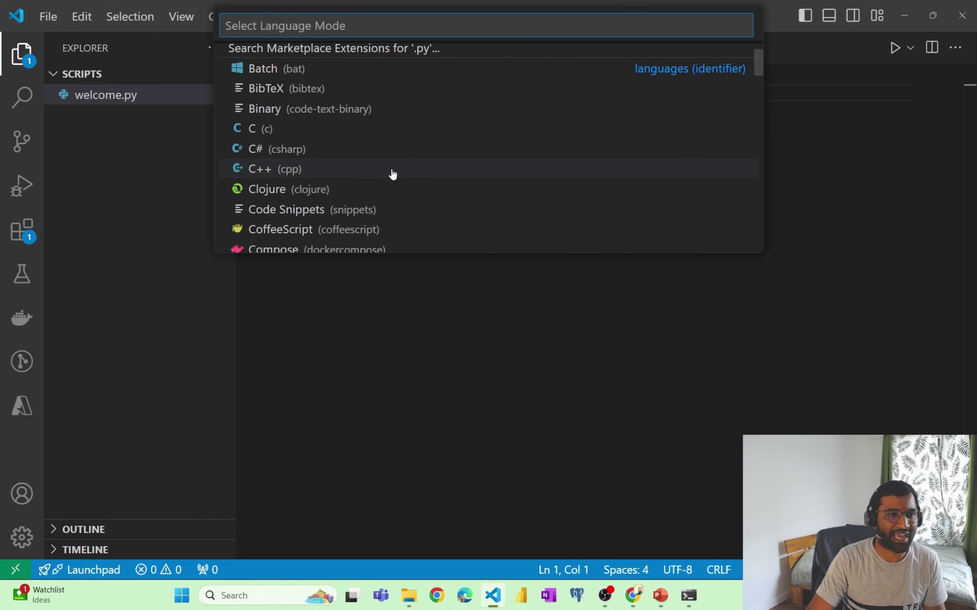
{"action": "scroll", "coordinate": [322, 205], "scroll_direction": "down", "scroll_amount": 1}
{"action": "scroll", "coordinate": [405, 195], "scroll_direction": "down", "scroll_amount": 1}
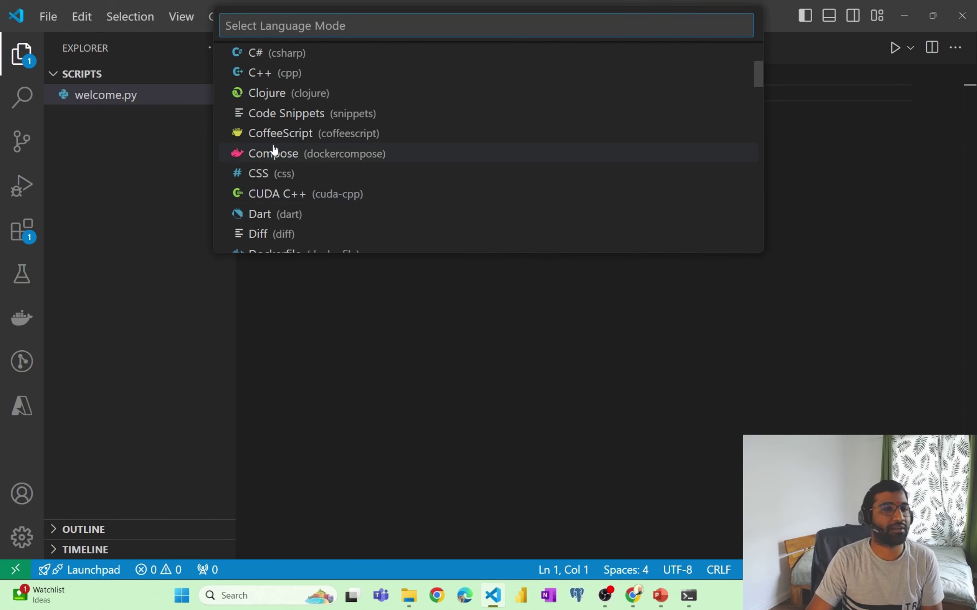
{"action": "left_click", "coordinate": [303, 72]}
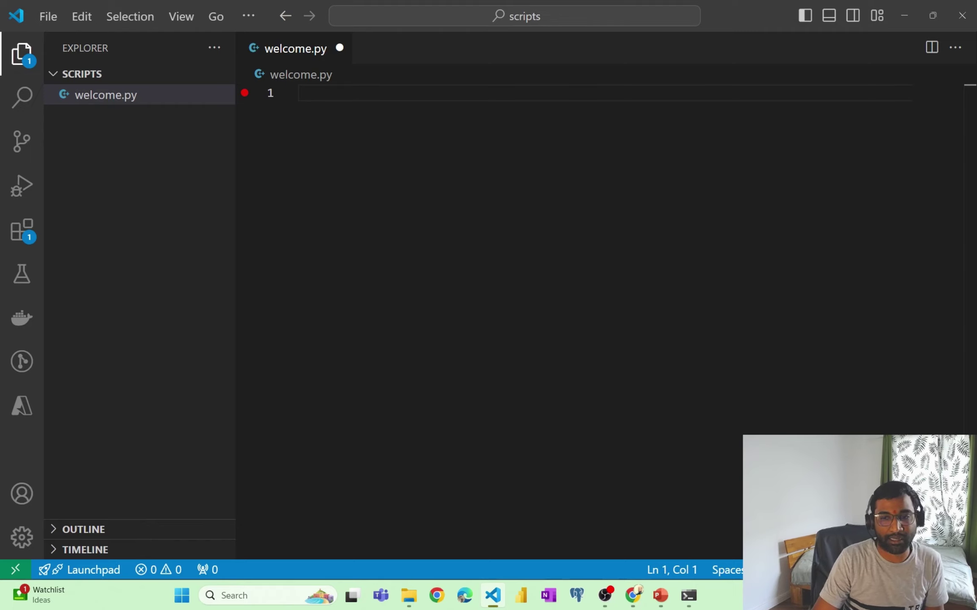
- Set the language mode of welcome.py to Auto Detect
{"action": "left_click", "coordinate": [820, 569]}
{"action": "left_click", "coordinate": [861, 569]}
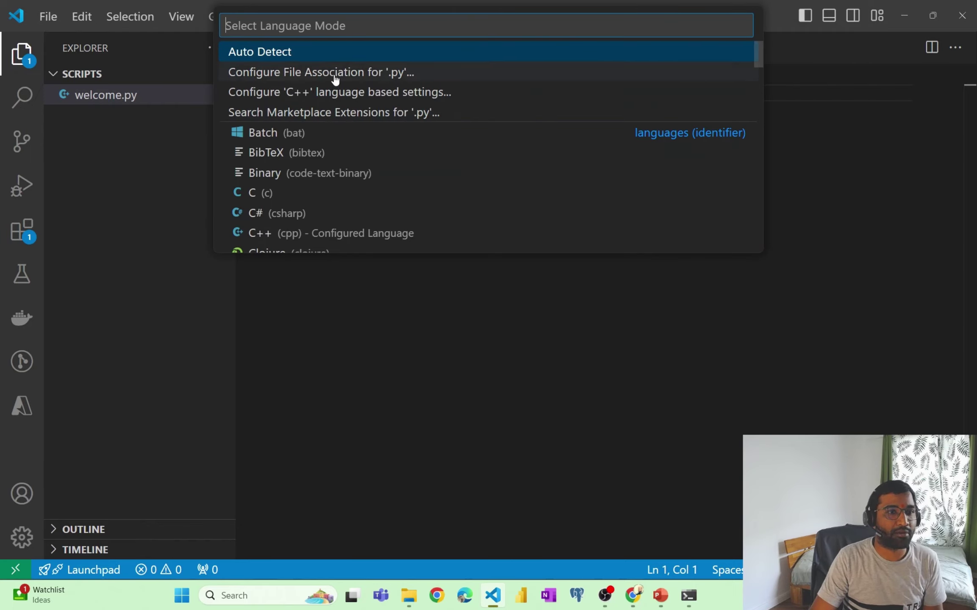
{"action": "left_click", "coordinate": [289, 47]}
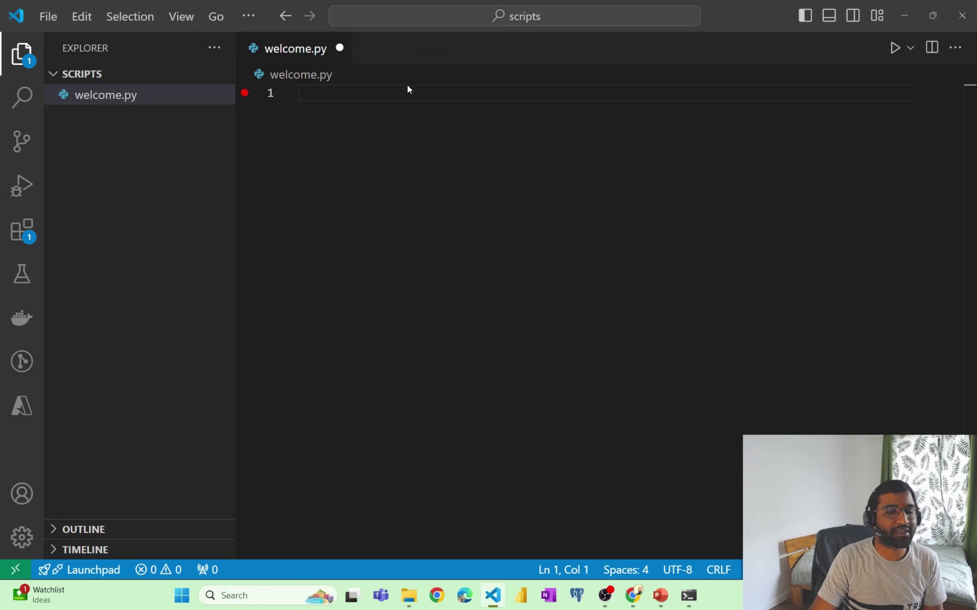